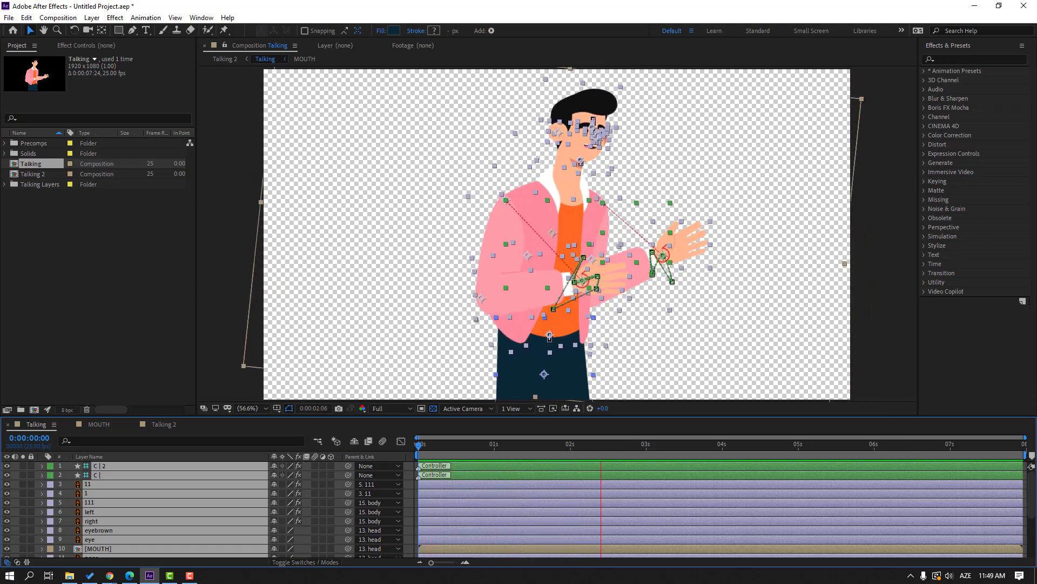
Solo the left and right layers in the finished rig to view them in isolation.
left_click(90, 511)
left_click(92, 521, "ctrl")
left_click_drag(23, 512, 22, 520)
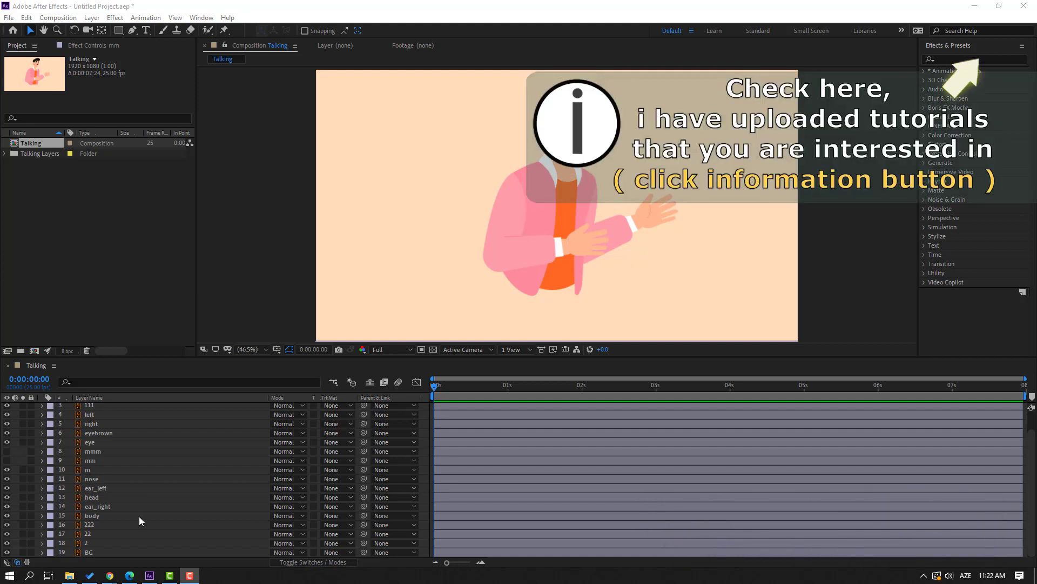
Lock the BG layer.
left_click(59, 552)
left_click(31, 552)
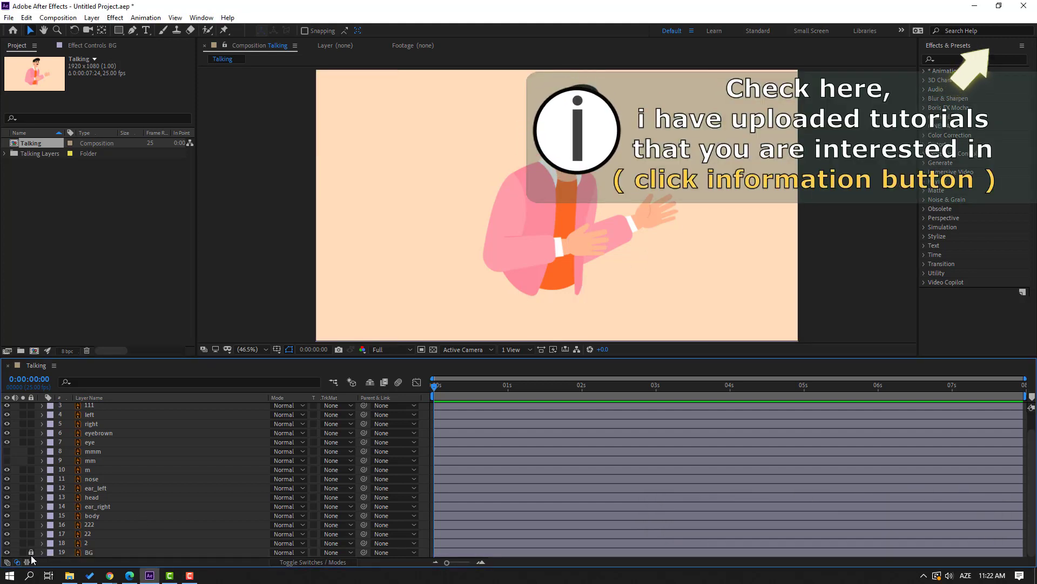
Isolate the hand layer 2, move its anchor point to the wrist, and show all layers again.
left_click(89, 544)
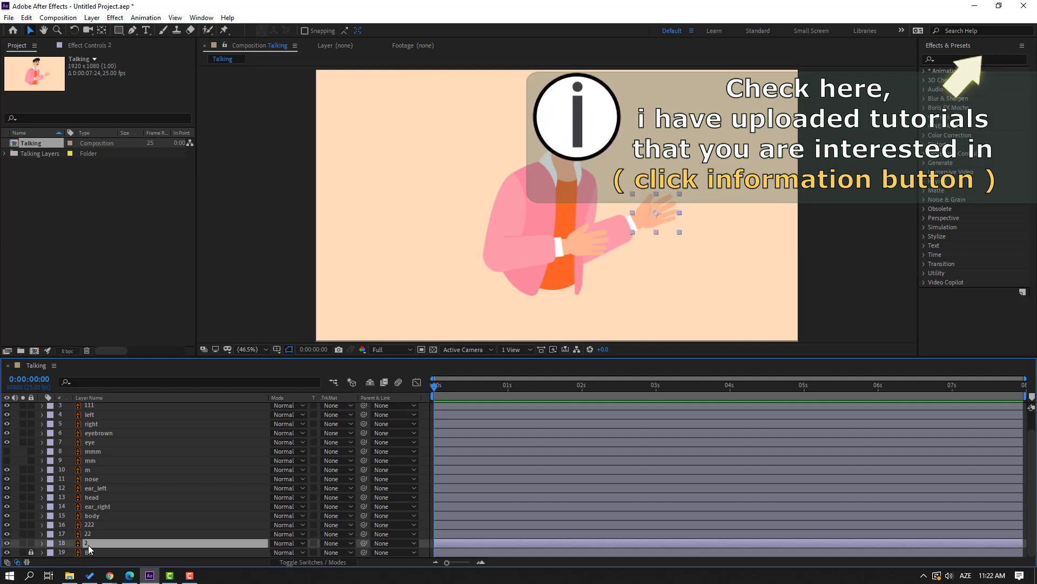
left_click(23, 543)
scroll(670, 227, "up", 4)
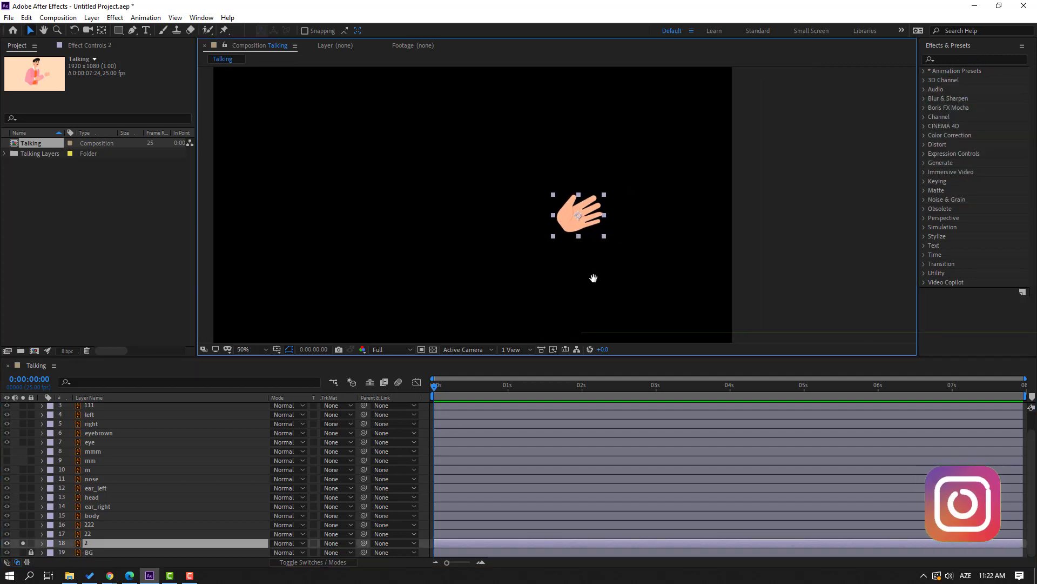
left_click(102, 30)
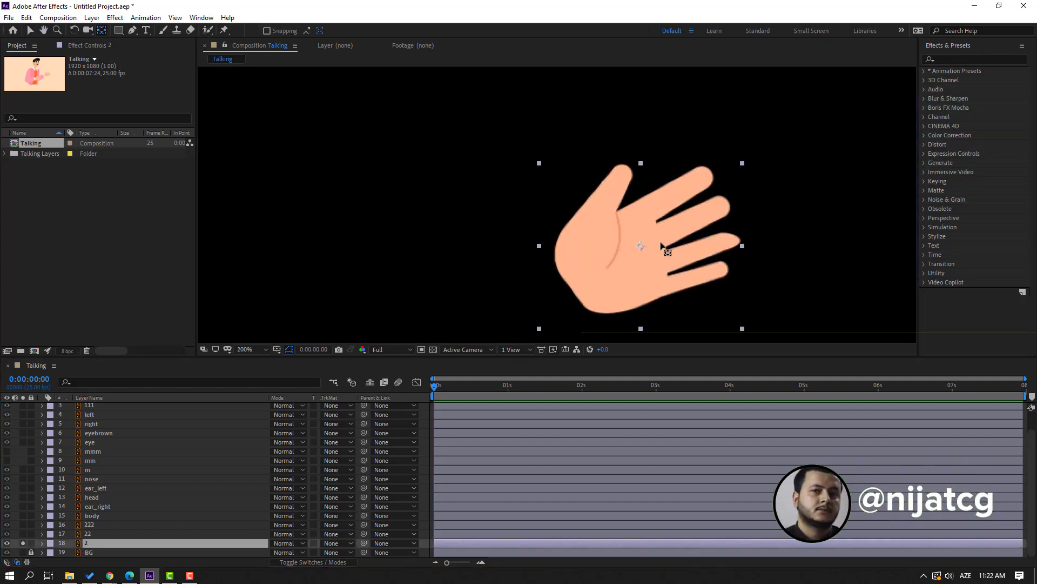
left_click_drag(643, 250, 577, 287)
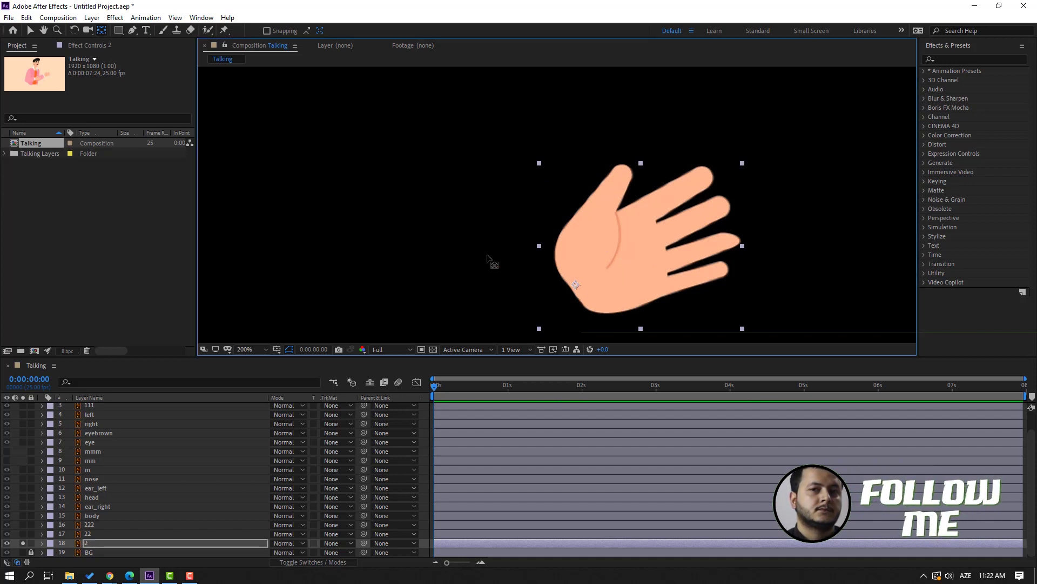
key("v")
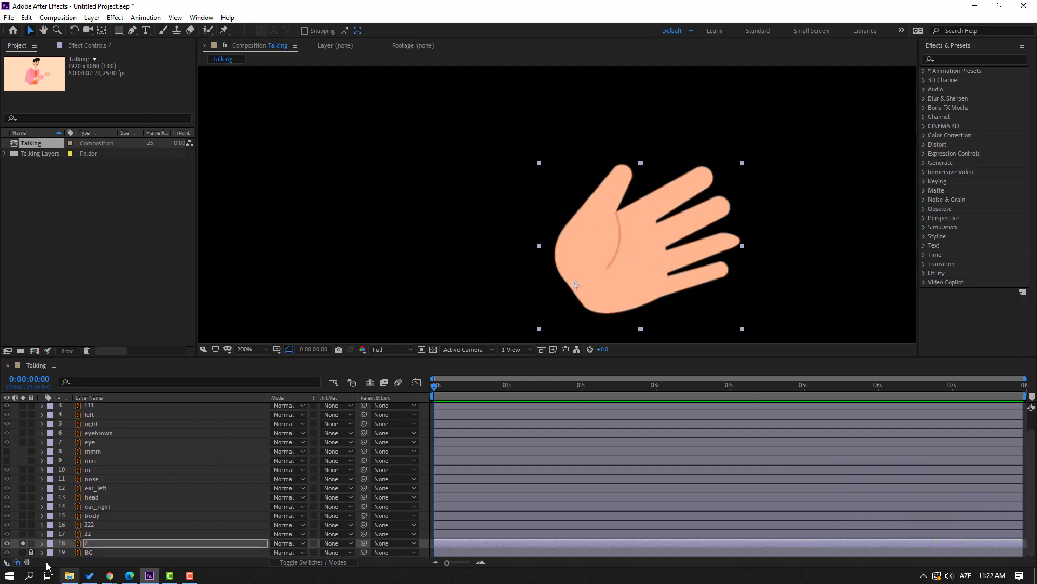
left_click(18, 543)
left_click(22, 543)
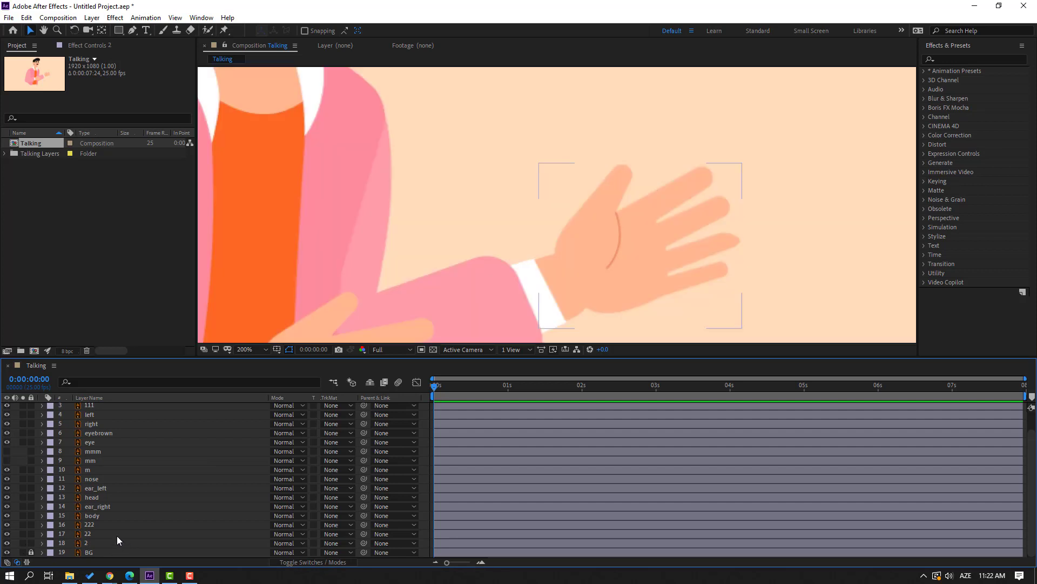
Isolate the forearm layer 22, move its anchor point to the elbow end, and show all layers again.
left_click(117, 535)
left_click(23, 533)
scroll(543, 284, "down", 2)
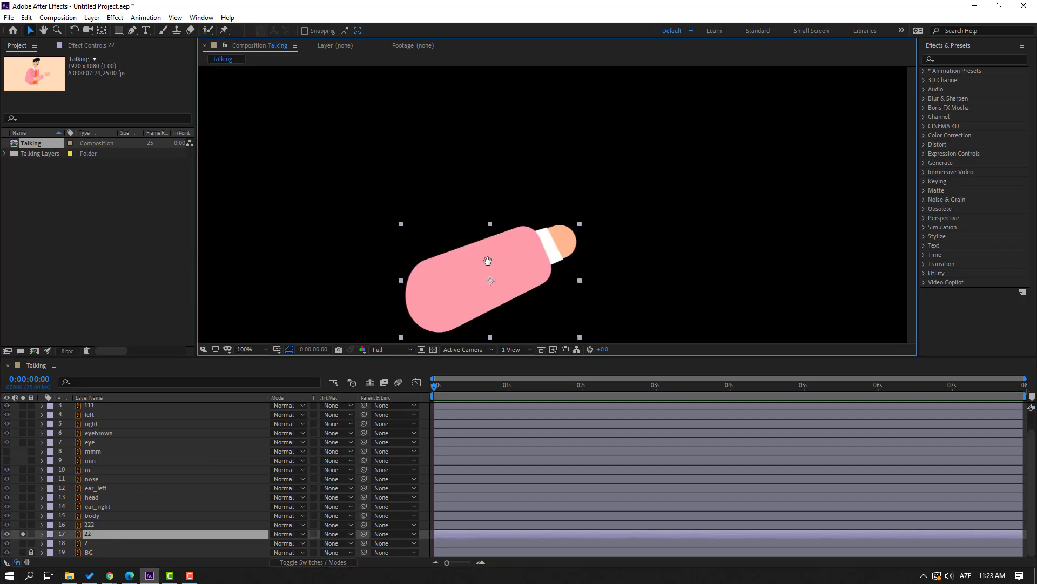
left_click(101, 30)
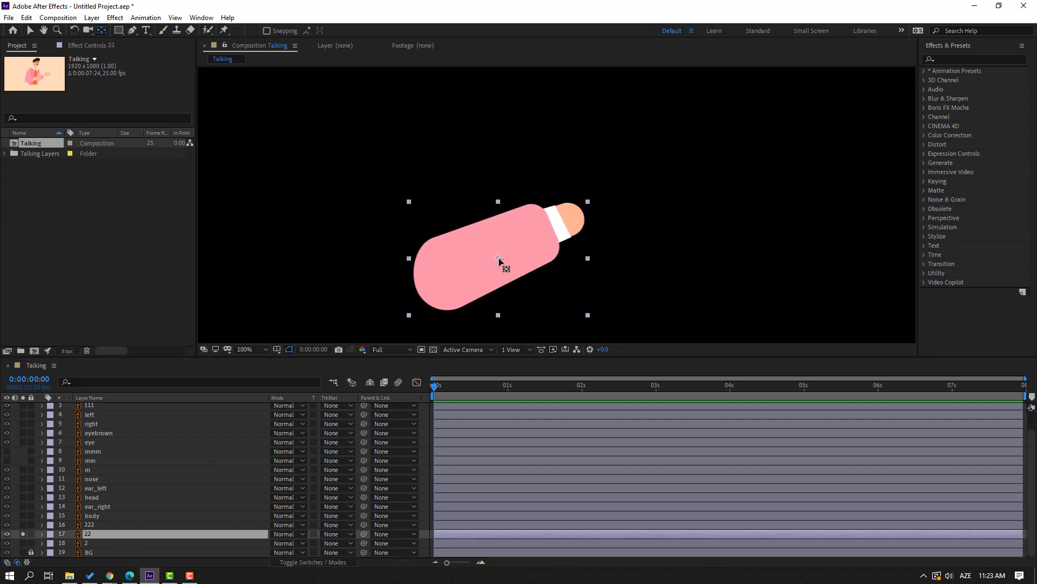
left_click_drag(498, 258, 424, 281)
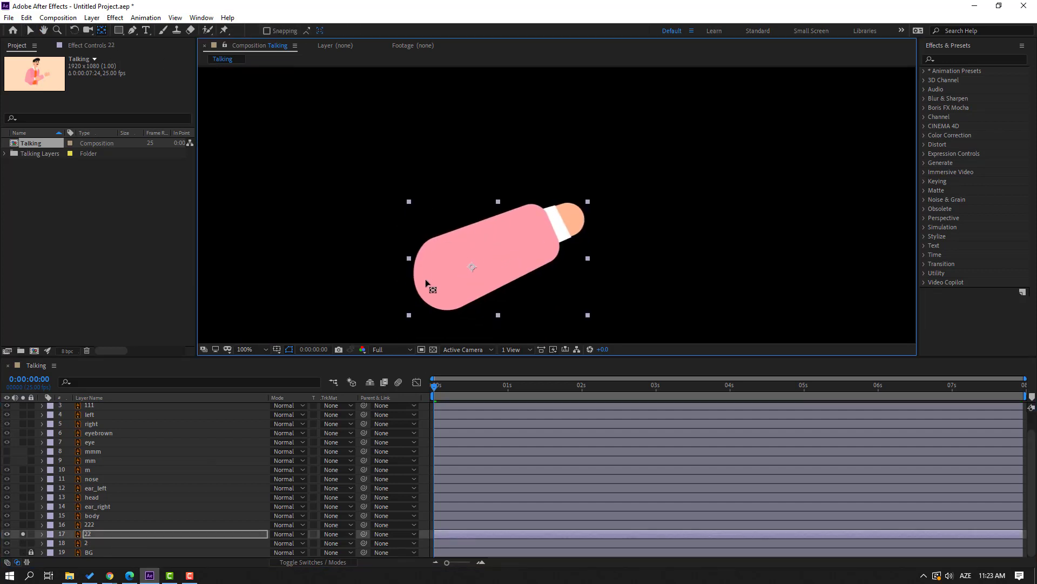
left_click(22, 534)
left_click(30, 31)
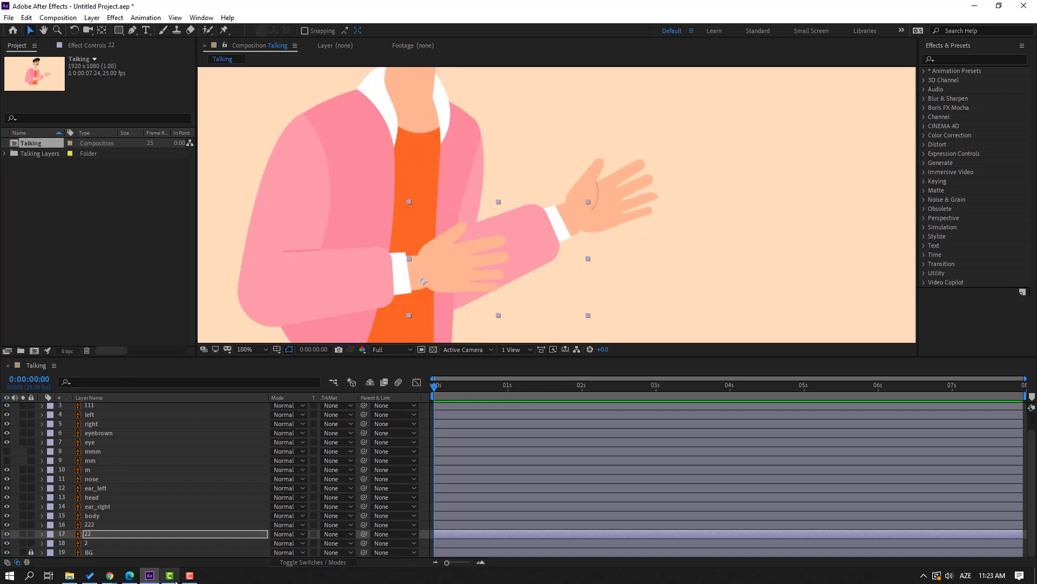
Isolate the upper-arm layer 222, move its anchor point to the shoulder tip, and show all layers again.
left_click(90, 527)
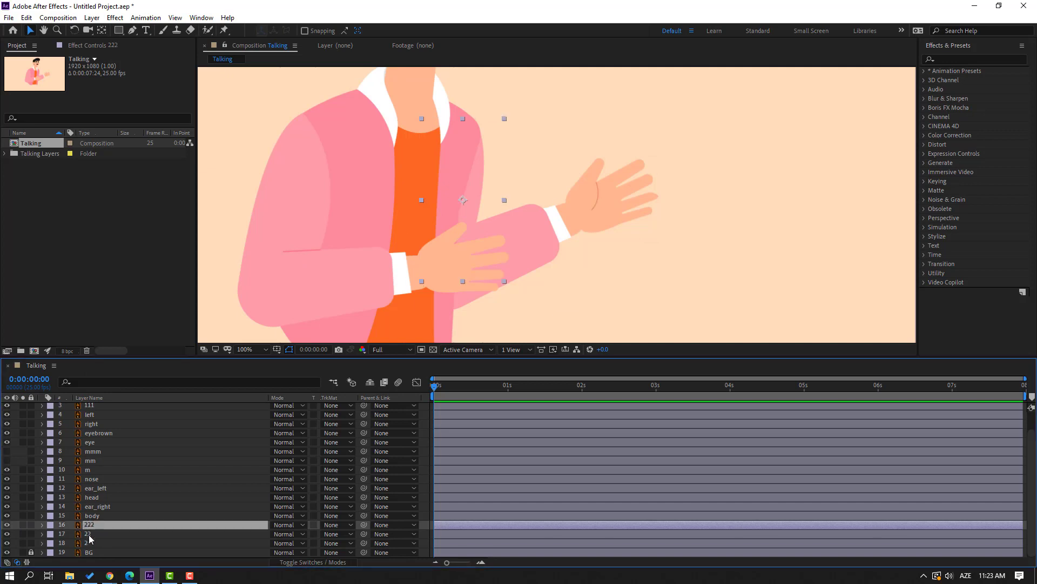
left_click(23, 524)
left_click(102, 33)
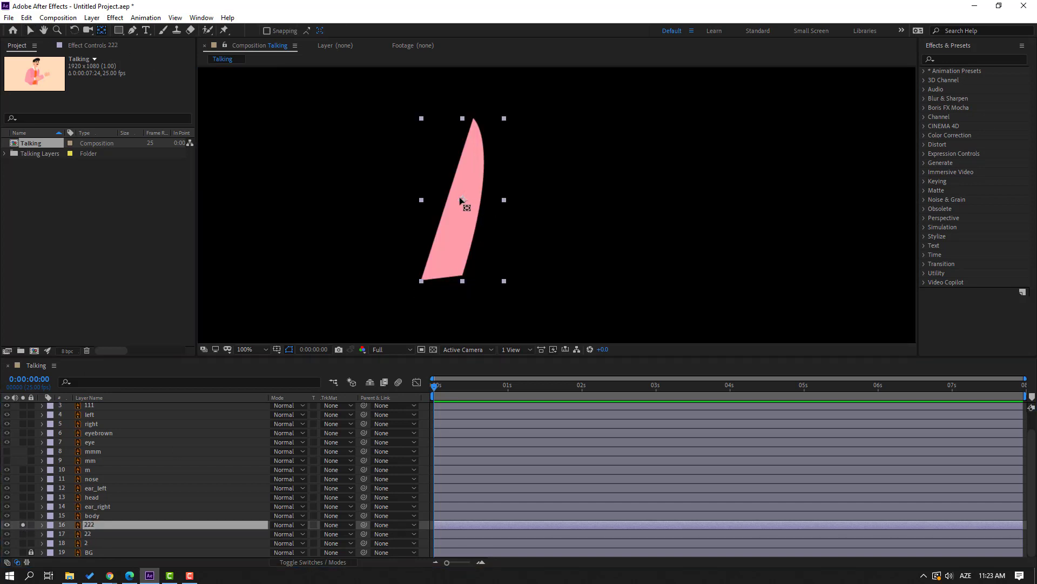
left_click_drag(460, 198, 474, 124)
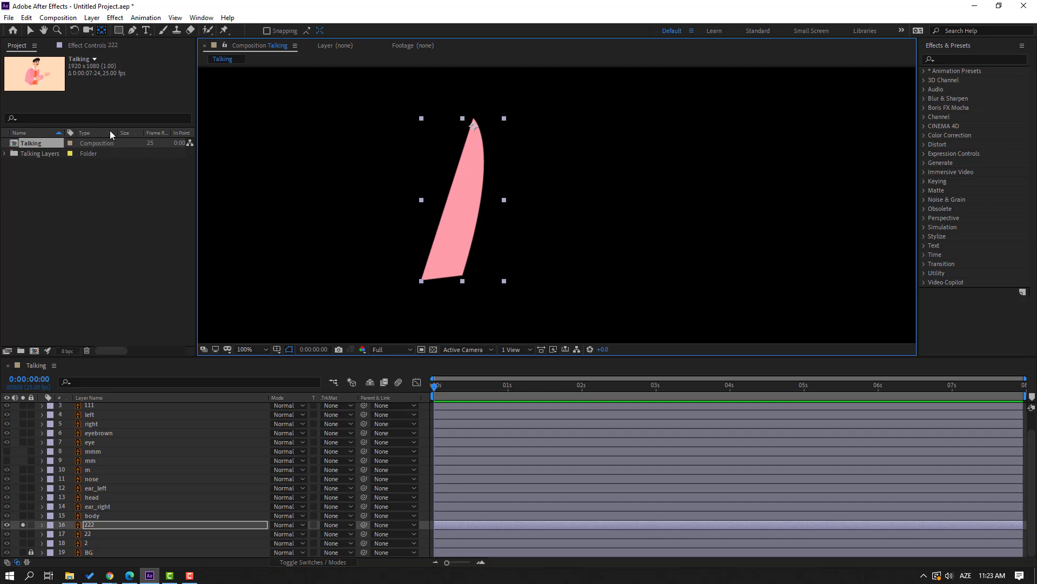
left_click(31, 37)
left_click(23, 525)
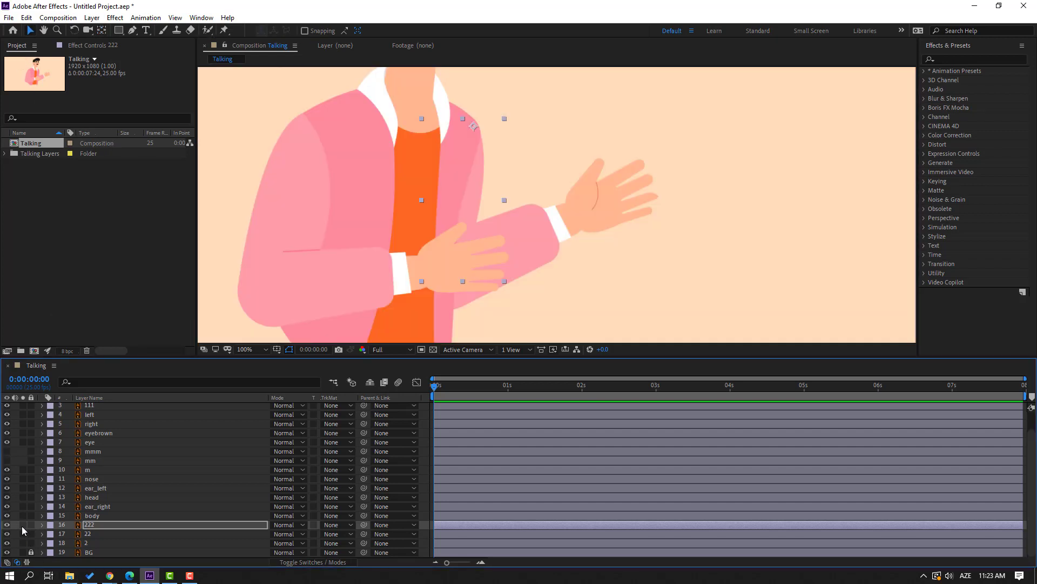
Parent the hand layer 2 to forearm layer 22, and layer 22 to upper-arm layer 222.
left_click(87, 543)
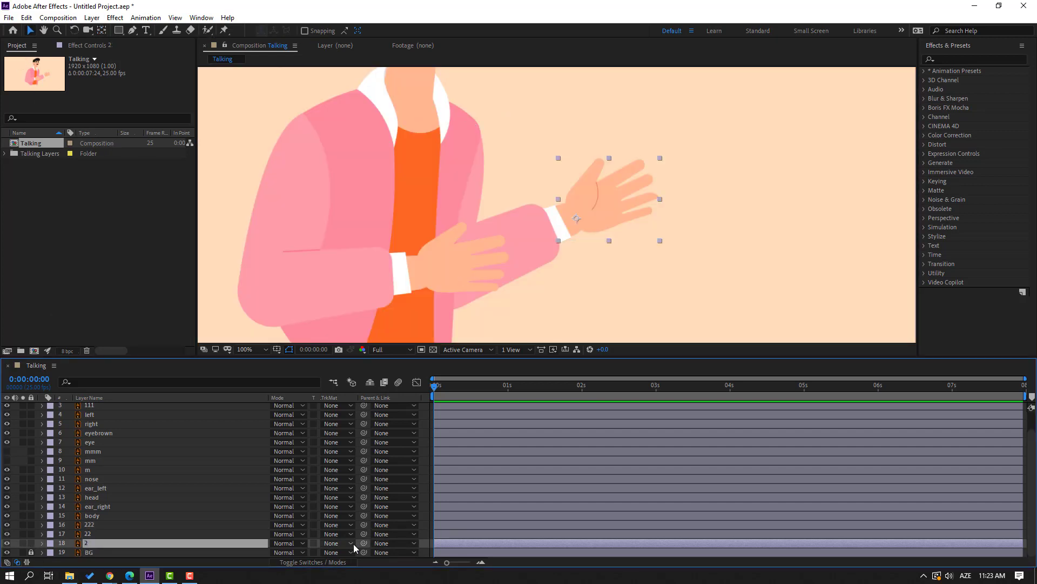
left_click_drag(364, 545, 80, 539)
left_click(90, 535)
left_click_drag(364, 534, 90, 528)
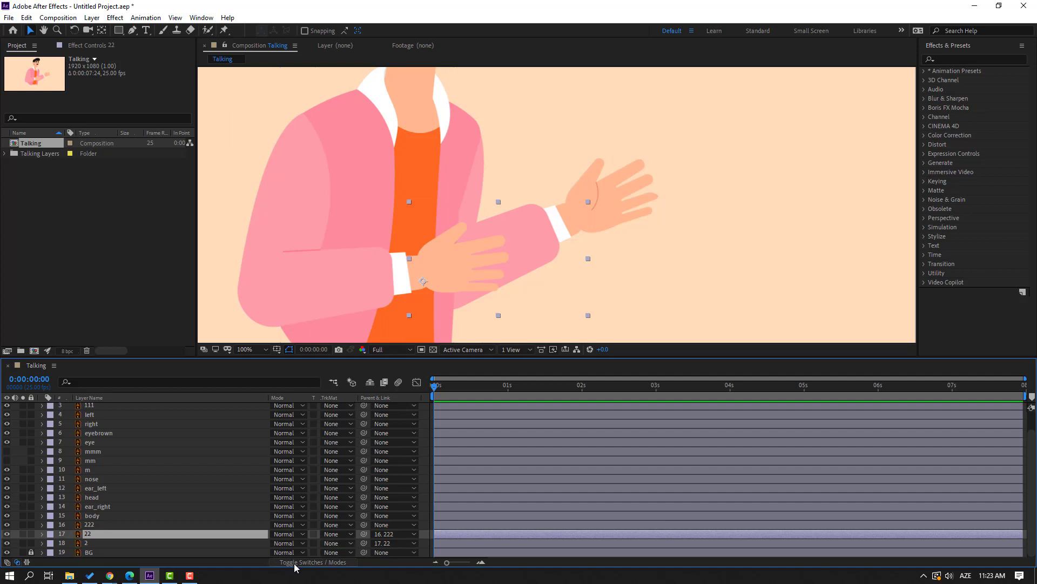
Display the layer switches instead of the blending modes and parent the upper-arm layer 222 to the body layer.
left_click(326, 562)
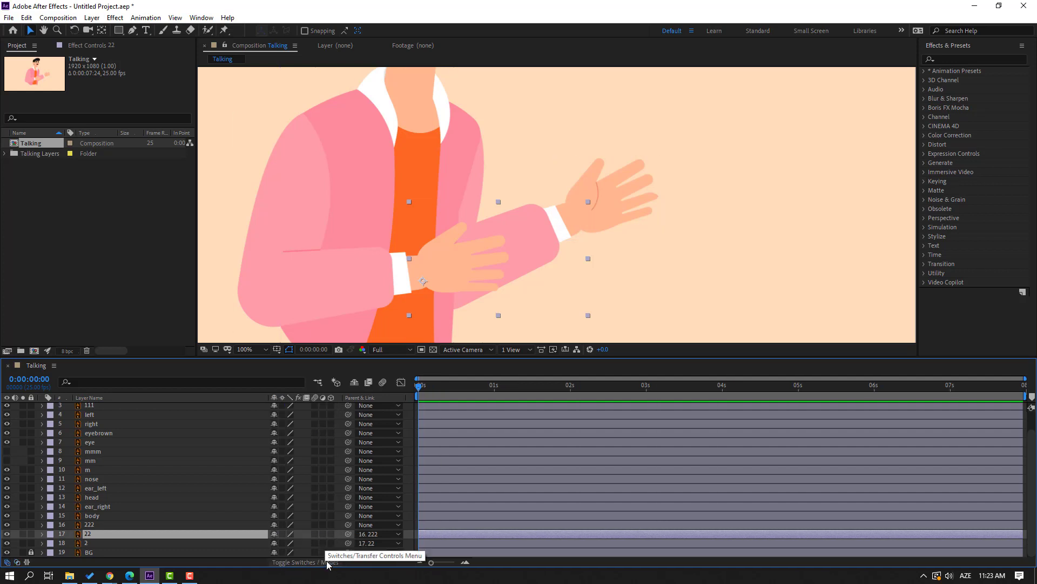
left_click(89, 525)
left_click_drag(247, 527, 114, 516)
Isolate the hand layer 1, move its anchor point to the wrist, and show all layers again.
scroll(127, 497, "up", 2)
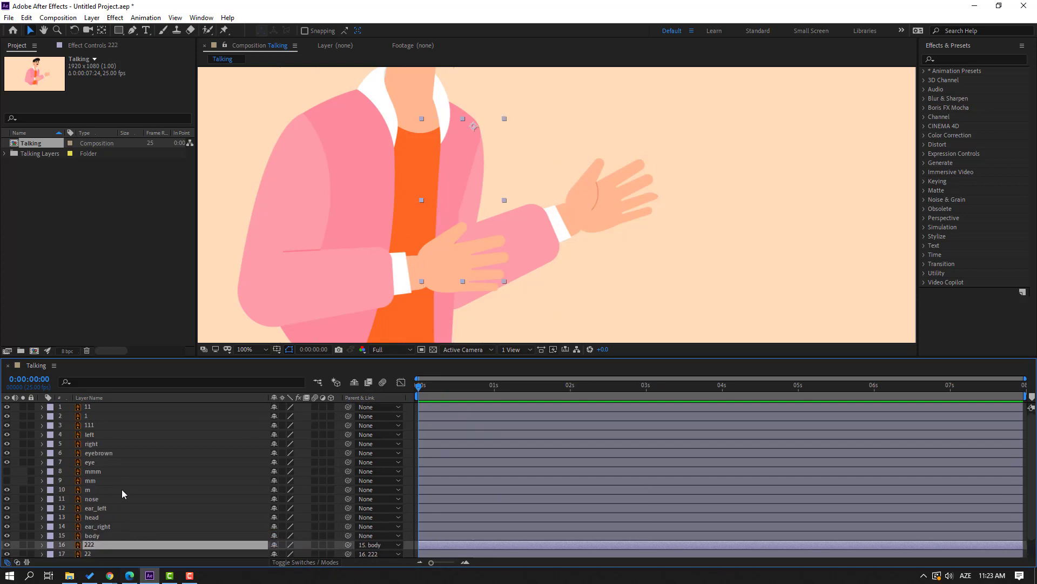
left_click(90, 417)
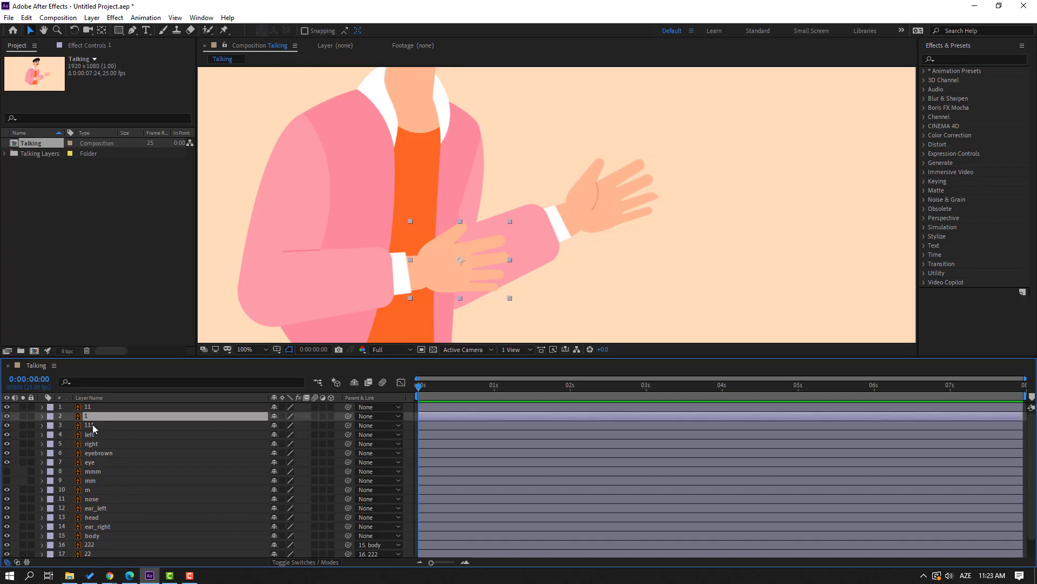
left_click(23, 416)
left_click(101, 30)
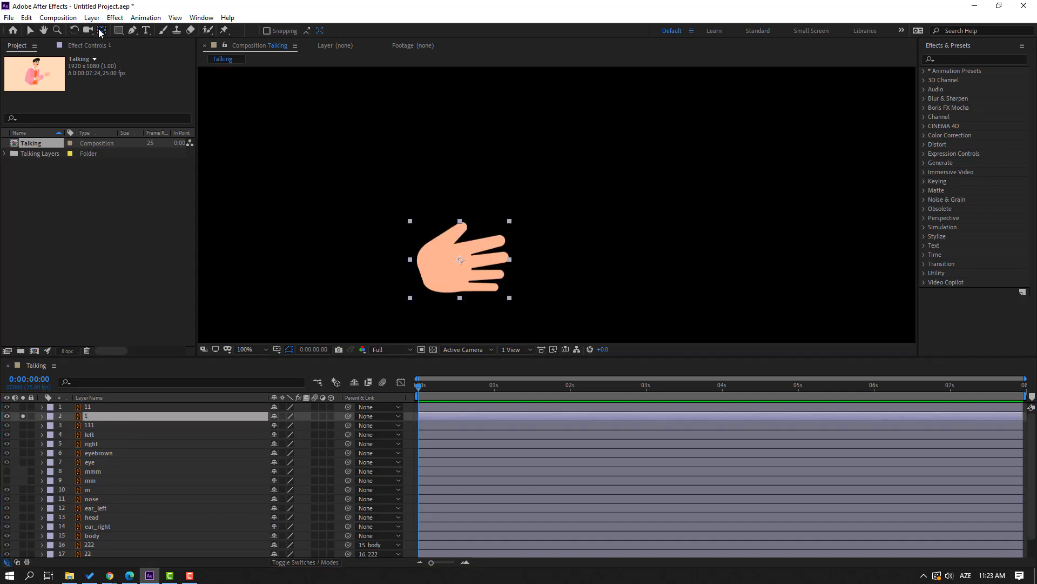
left_click_drag(458, 262, 427, 270)
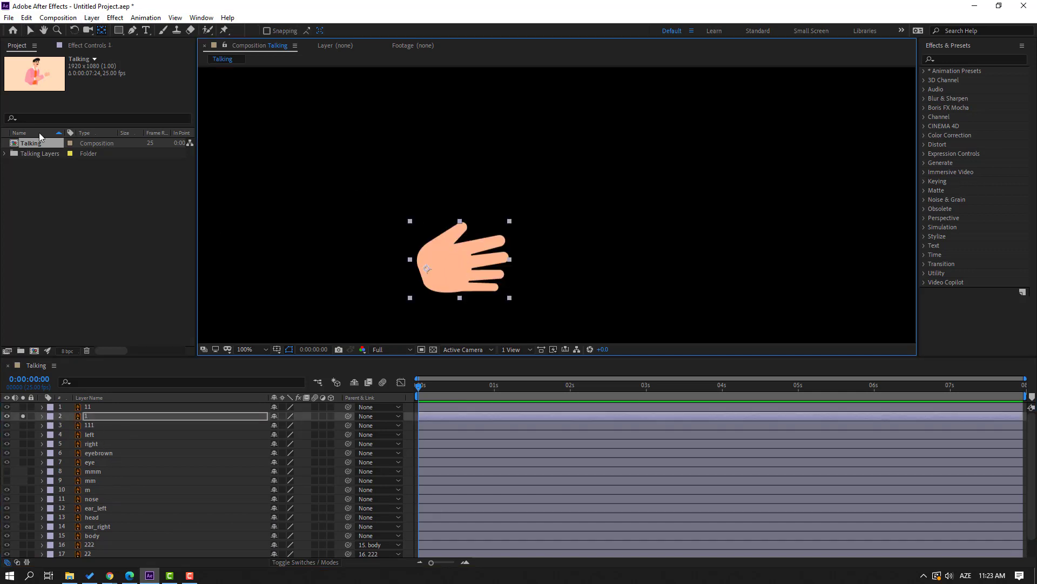
left_click(27, 26)
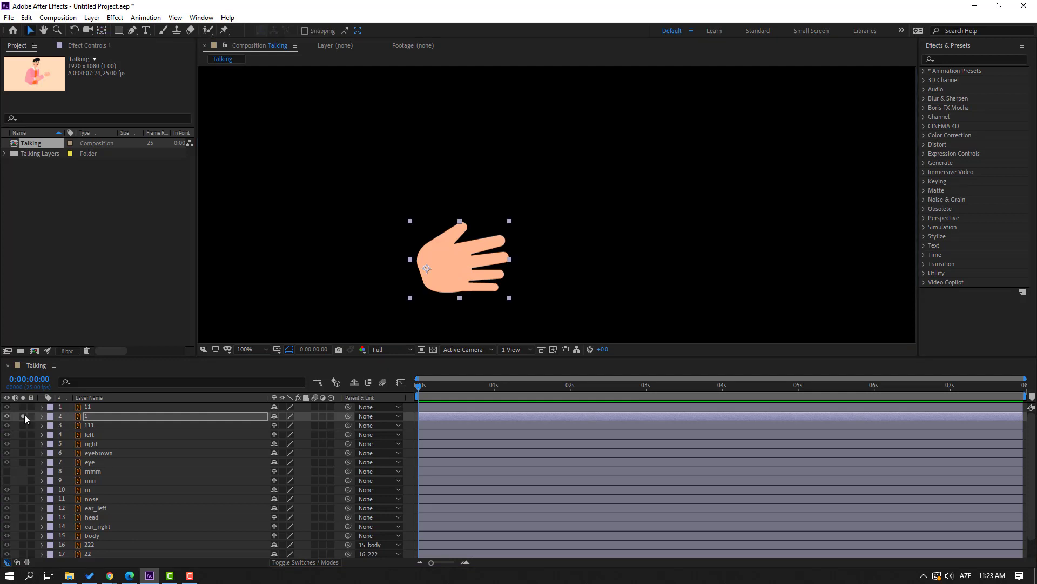
left_click(24, 416)
Isolate the forearm layer 11, move its anchor point to the elbow end, and show all layers again.
left_click(89, 406)
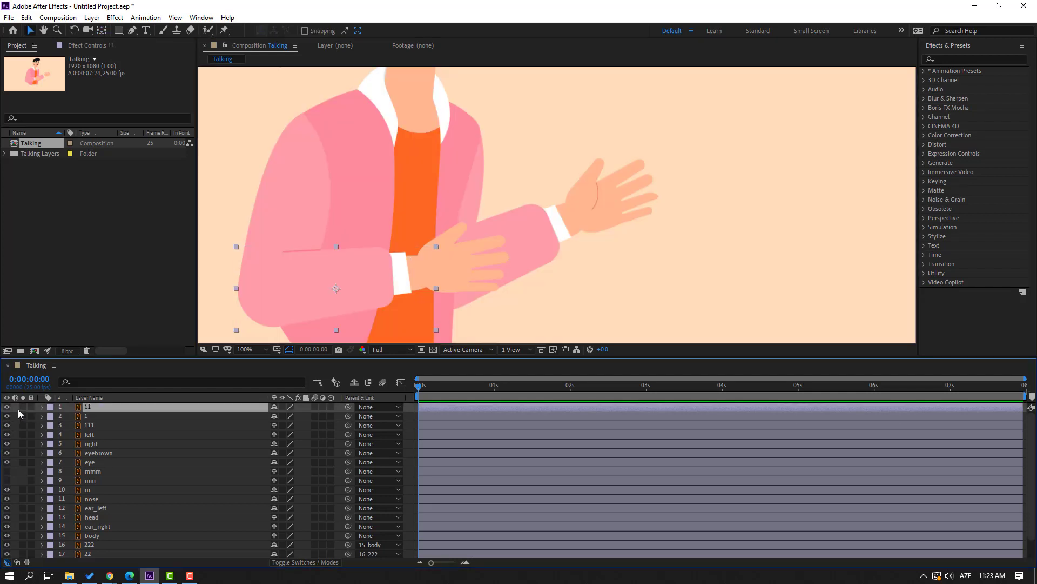
left_click(23, 406)
left_click(103, 31)
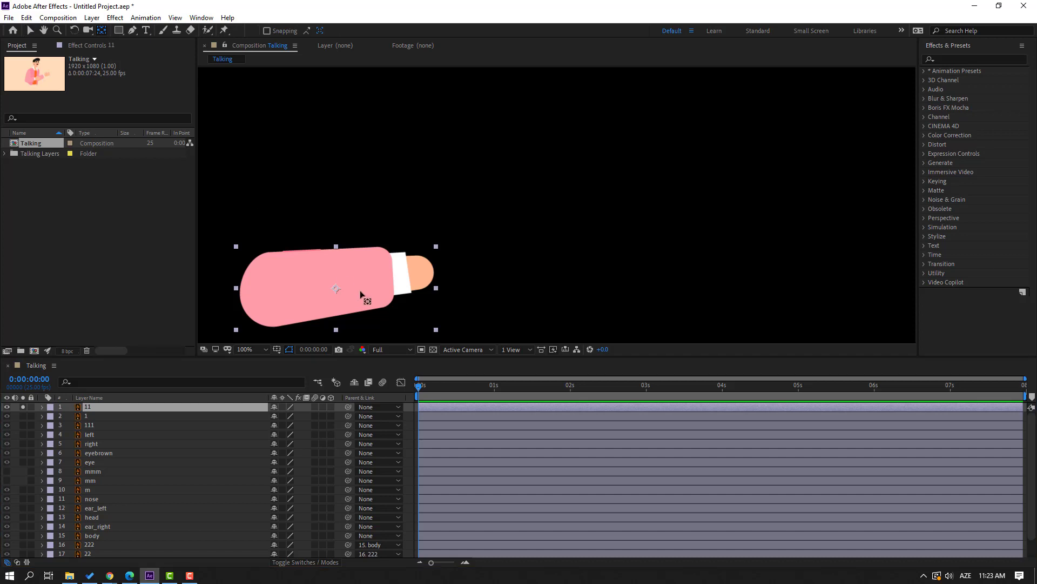
left_click_drag(336, 287, 246, 293)
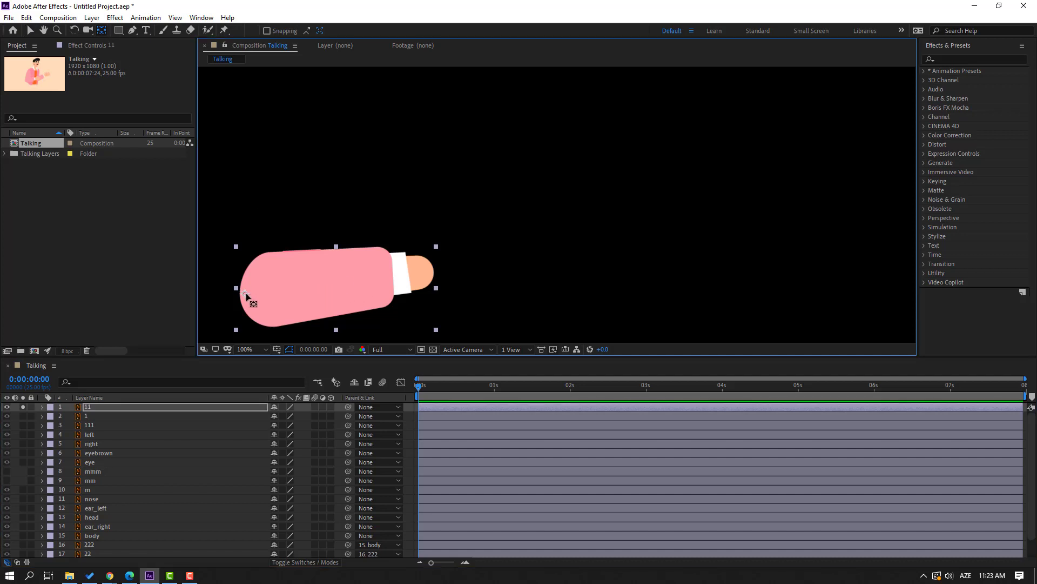
left_click(31, 30)
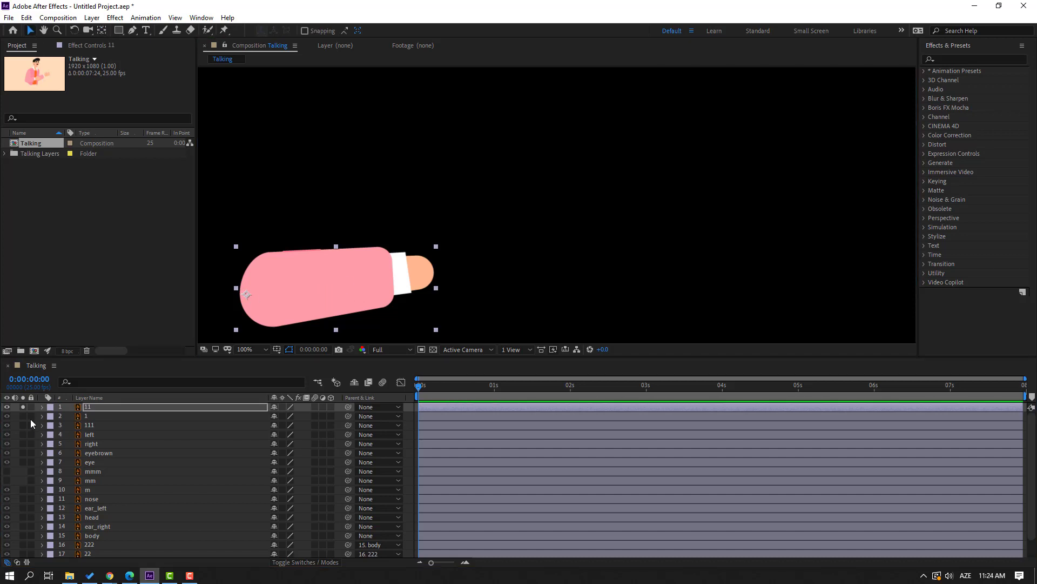
left_click(23, 407)
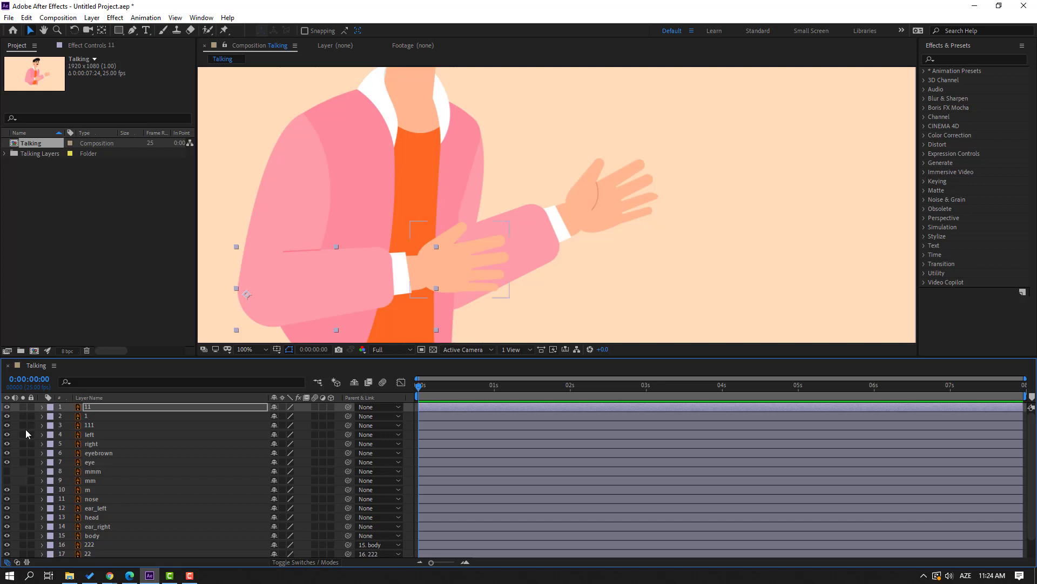
Isolate the upper-arm layer 111, move its anchor point to the shoulder tip, and show all layers again.
left_click(90, 425)
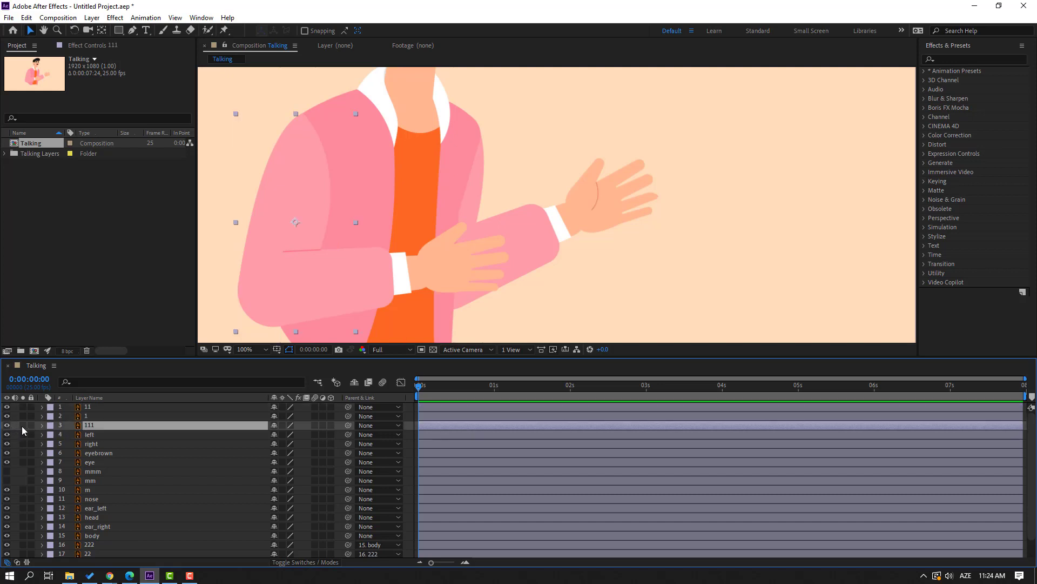
left_click(23, 425)
key("y")
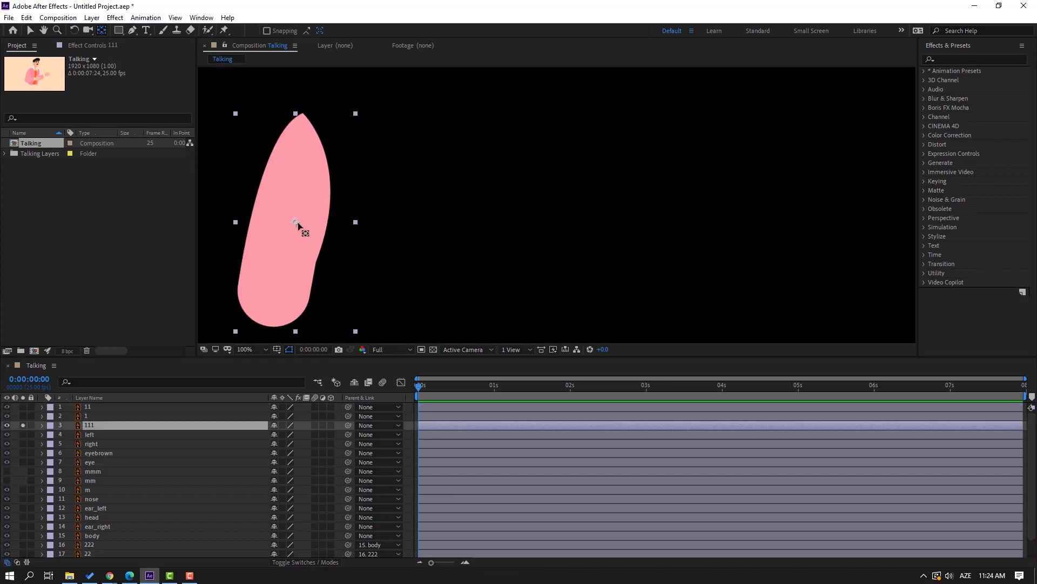
left_click_drag(297, 222, 303, 124)
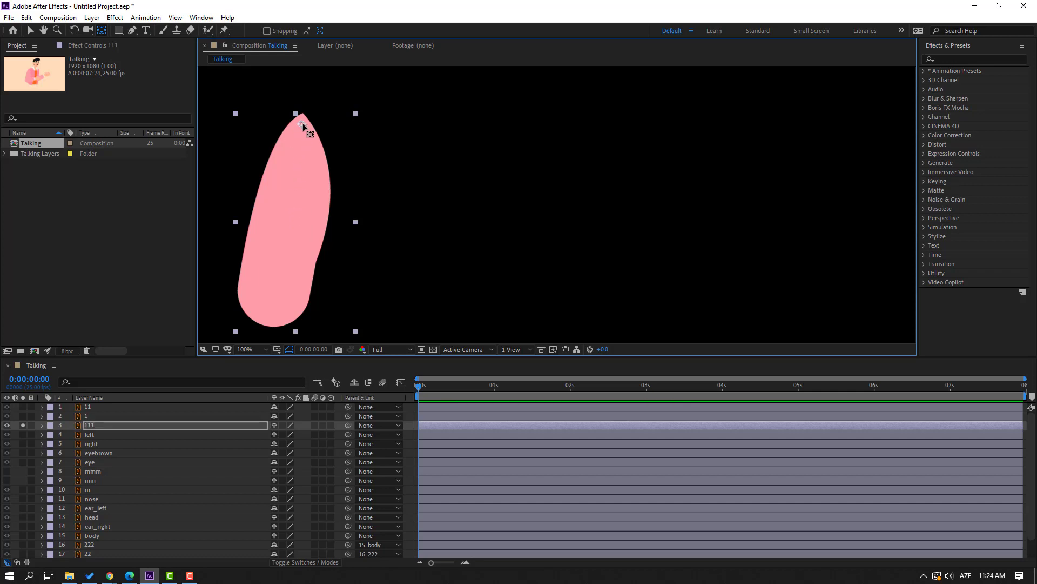
left_click(34, 31)
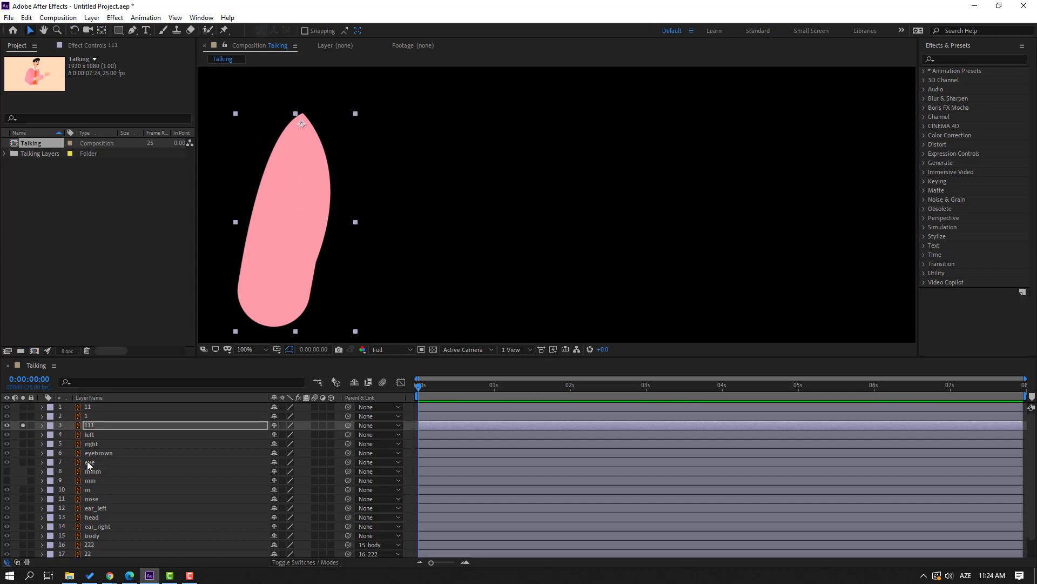
left_click(22, 424)
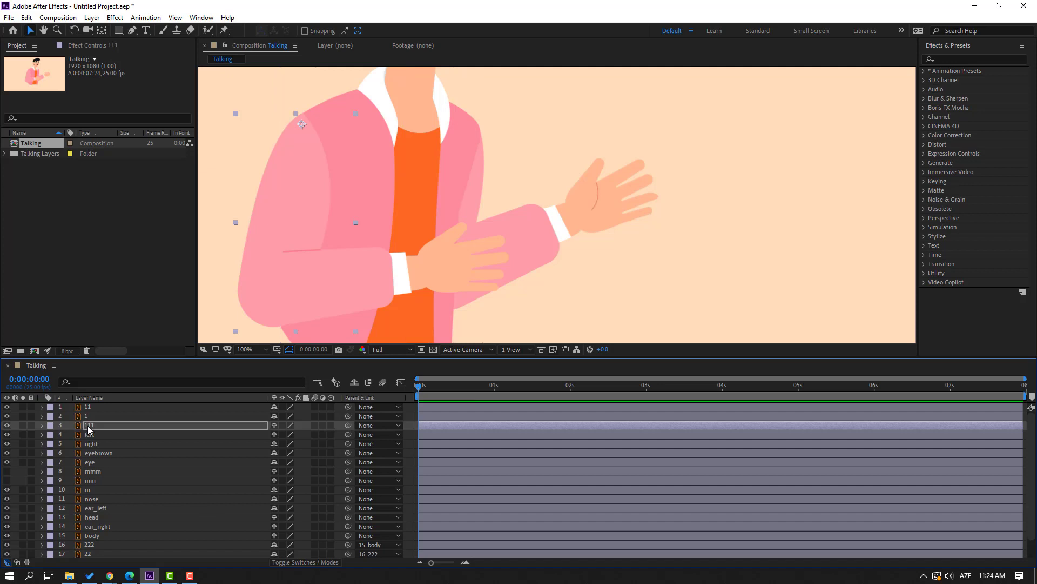
key("Return")
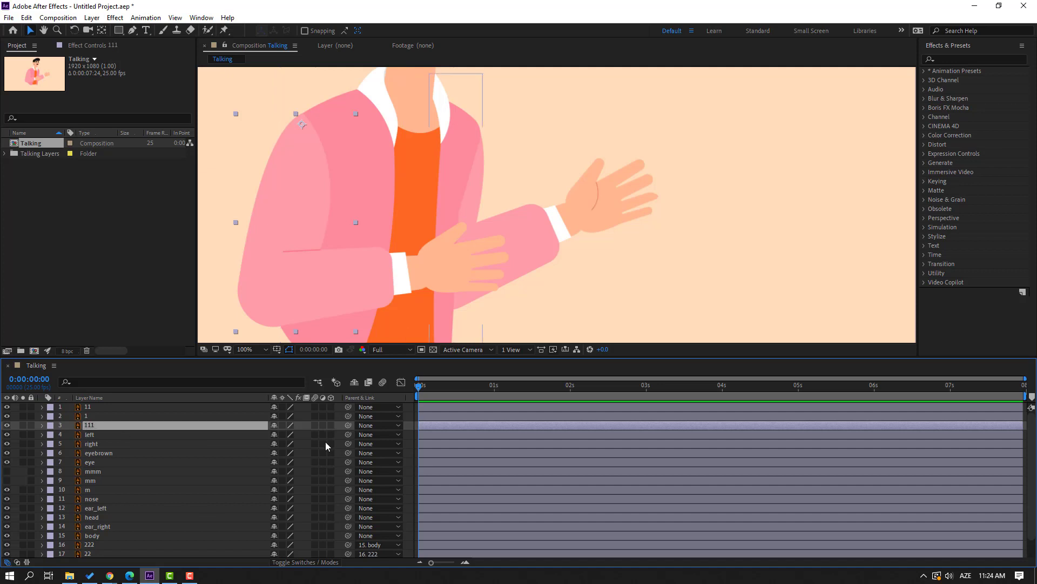
Parent the upper-arm layer 111 to the body layer, and move the body's anchor point to the bottom centre of the torso.
left_click_drag(305, 430, 99, 541)
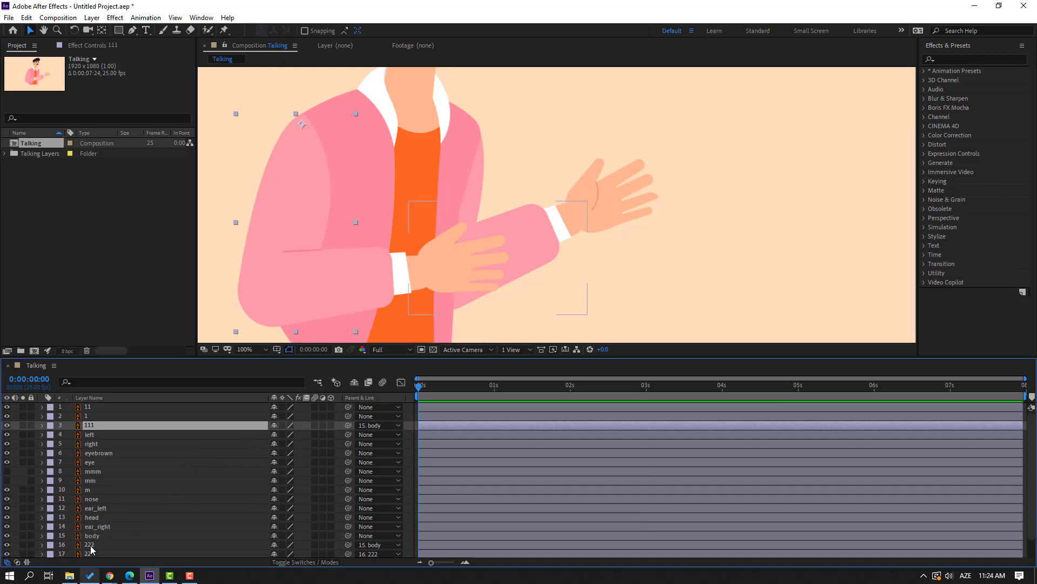
left_click(95, 537)
left_click(23, 535)
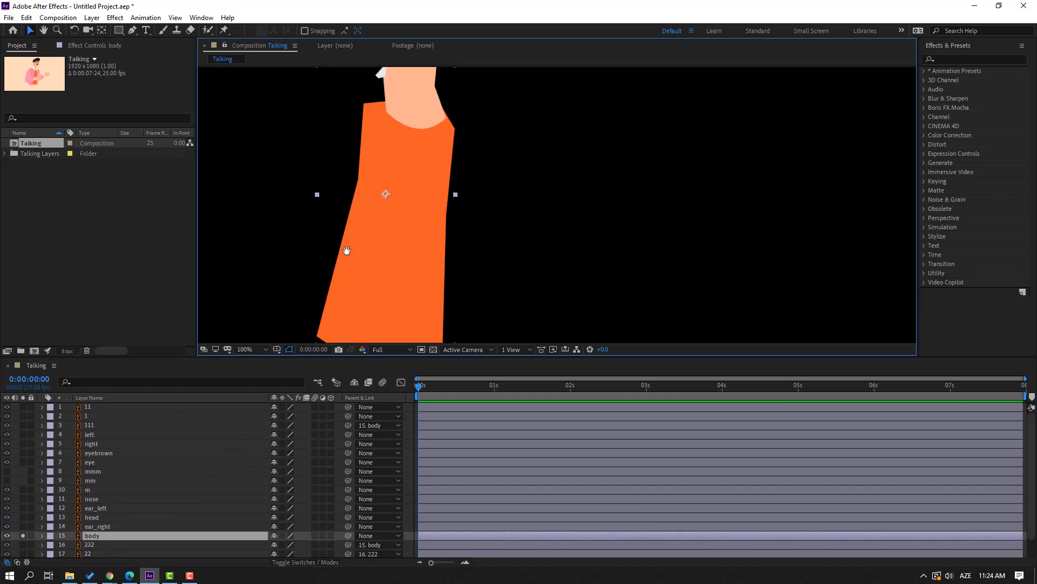
scroll(384, 197, "down", 2)
left_click(101, 30)
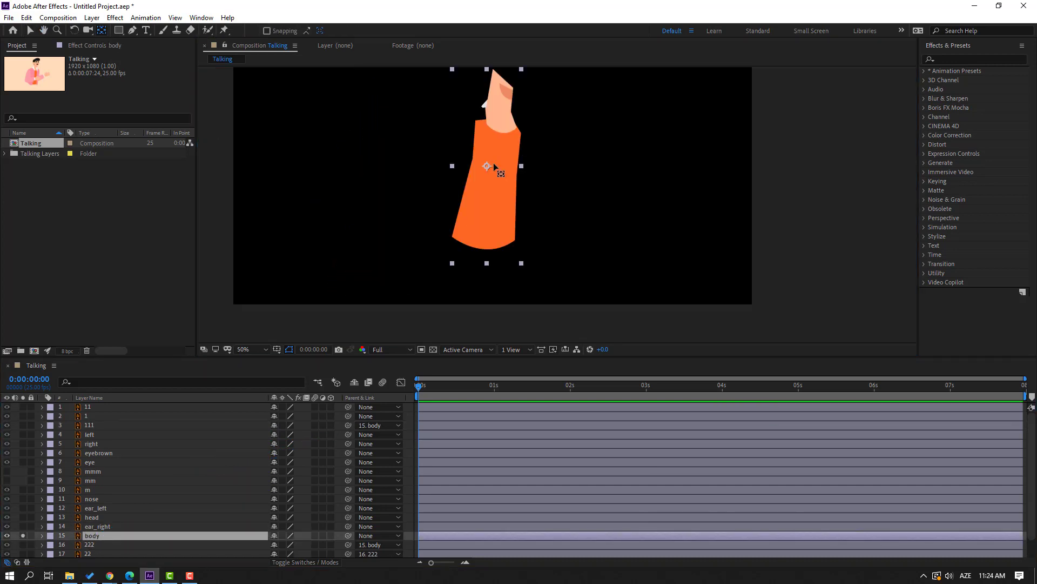
left_click_drag(488, 169, 488, 259)
key("v")
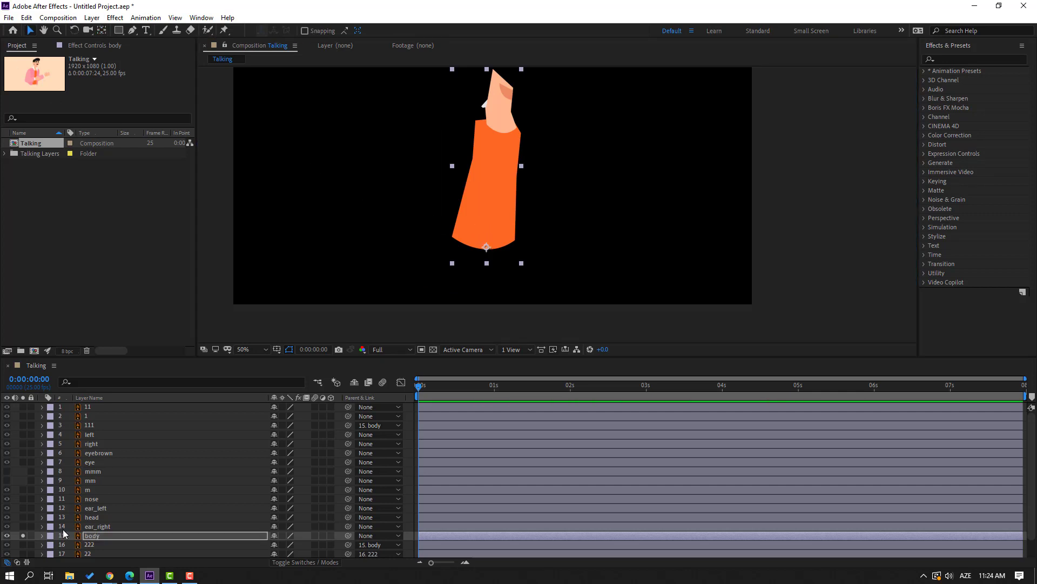
left_click(23, 535)
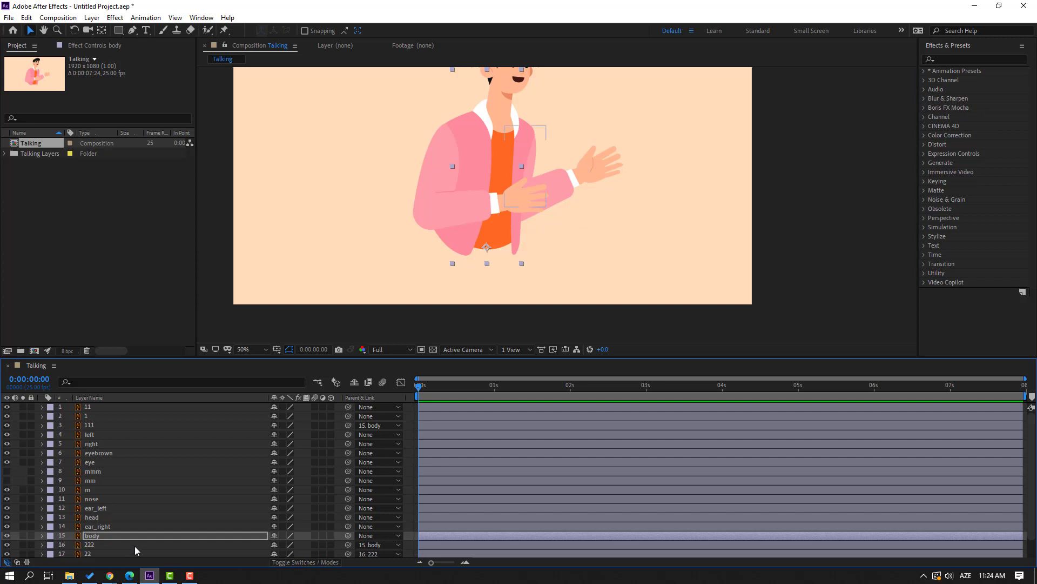
View the jacket layer left on its own, show all layers again, and parent it to the body layer.
left_click(90, 435)
left_click(22, 434)
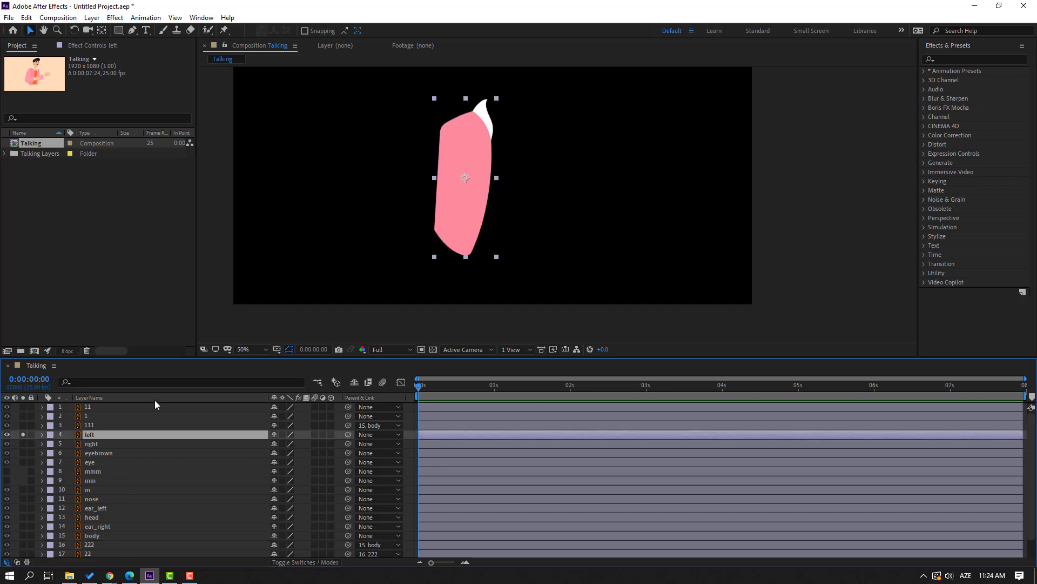
scroll(496, 180, "up", 2)
left_click_drag(393, 176, 408, 226)
key("comma")
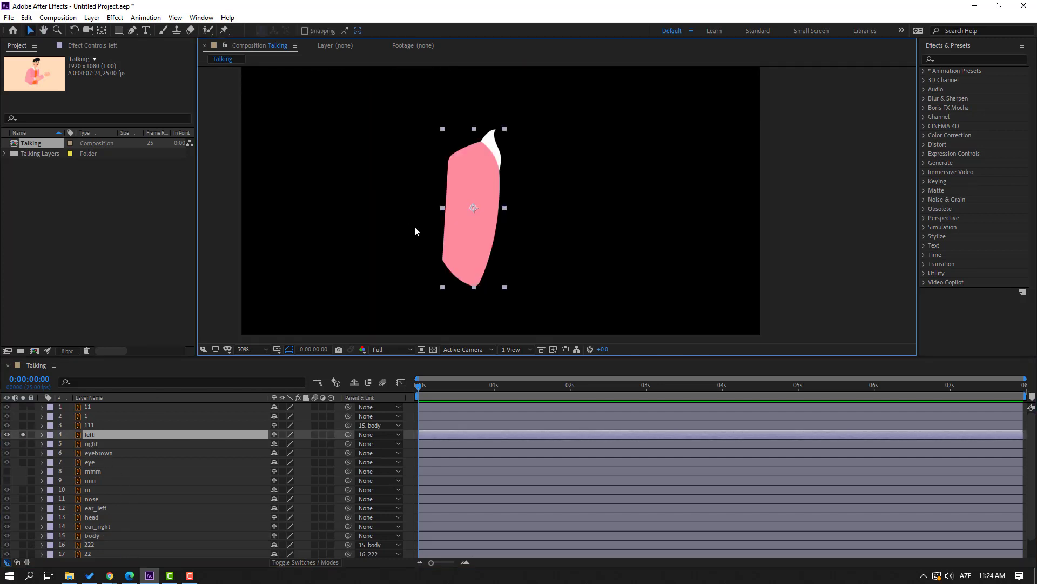
left_click(23, 435)
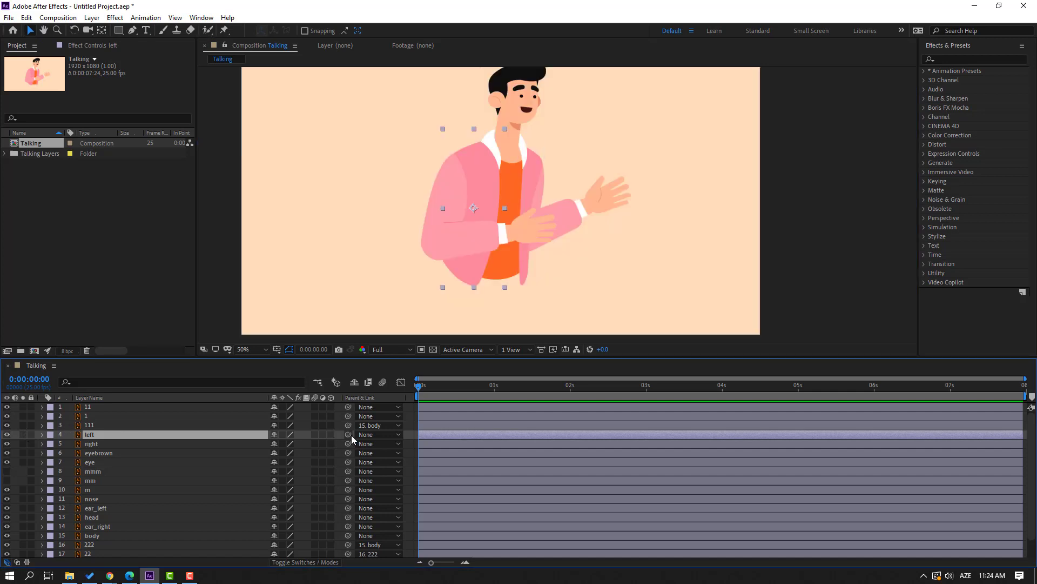
left_click_drag(349, 436, 127, 536)
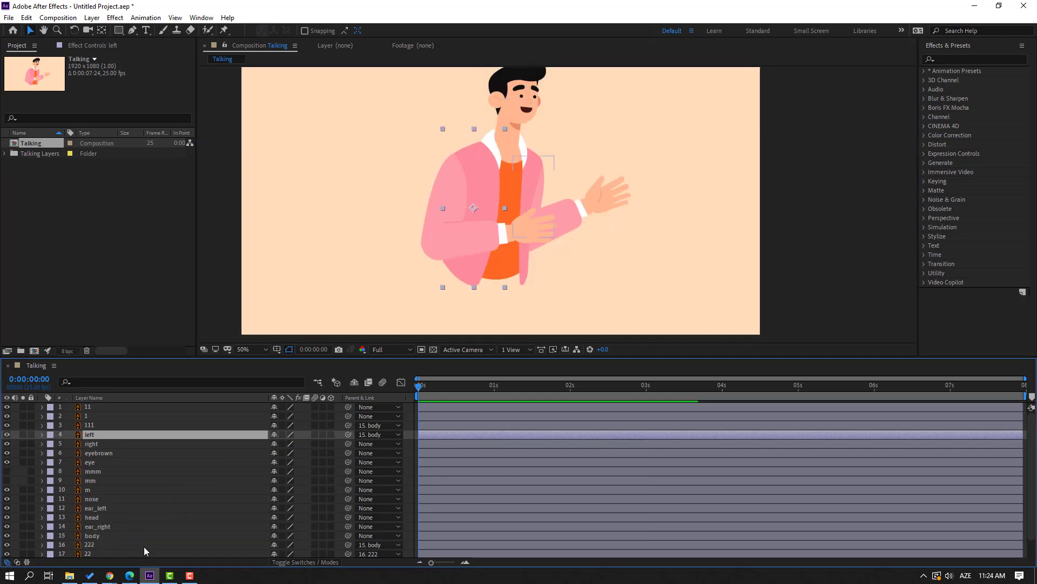
Parent the jacket layer right and the head layer to the body layer.
left_click(91, 444)
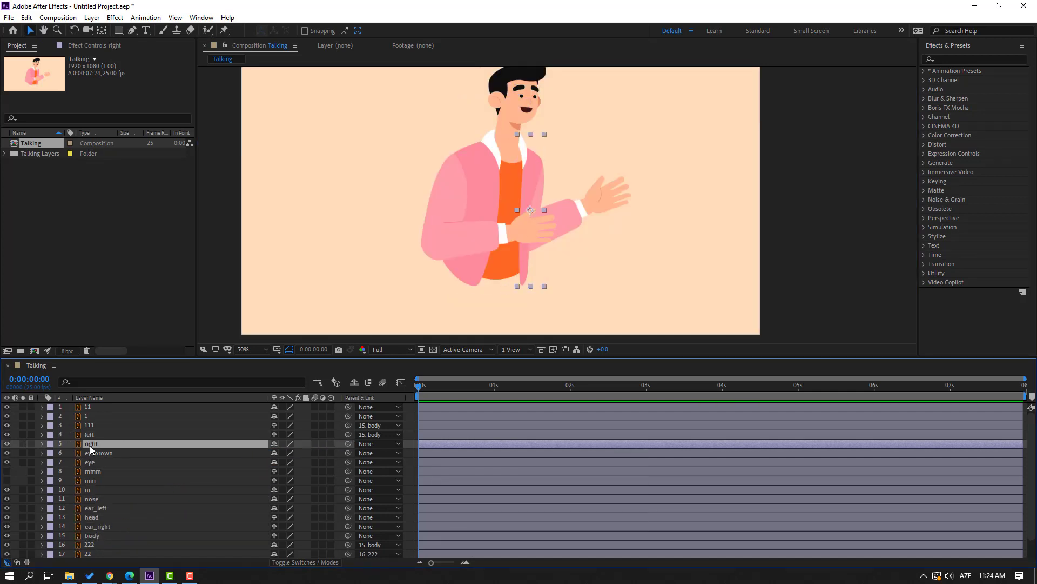
left_click(22, 443)
left_click(22, 443)
left_click_drag(348, 446, 104, 536)
left_click(92, 517)
left_click_drag(147, 519, 99, 536)
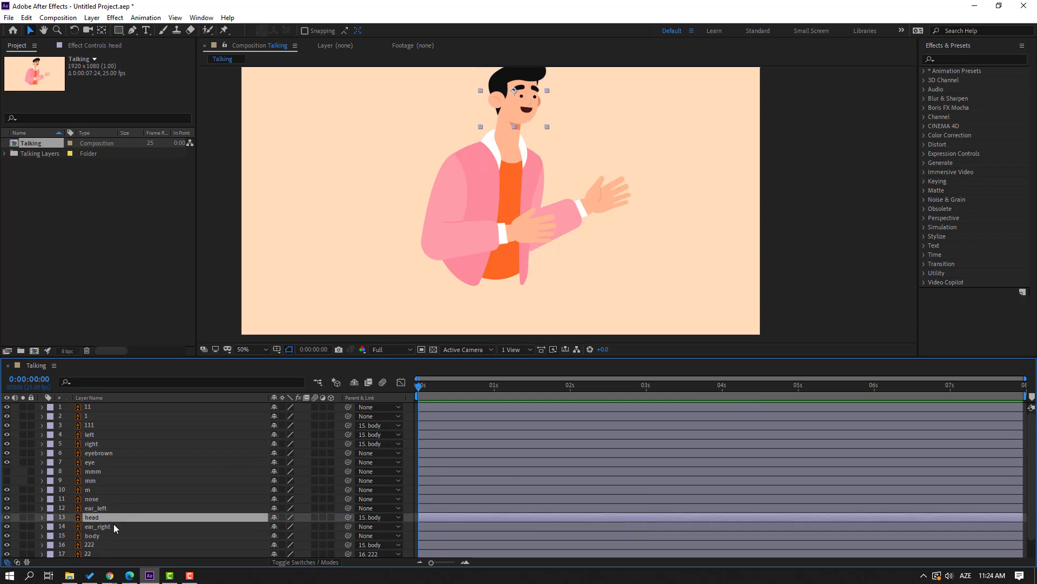
Parent the layers ear_right, ear_left, nose, eye and eyebrown together to the head layer.
left_click(110, 526)
left_click(106, 509, "ctrl")
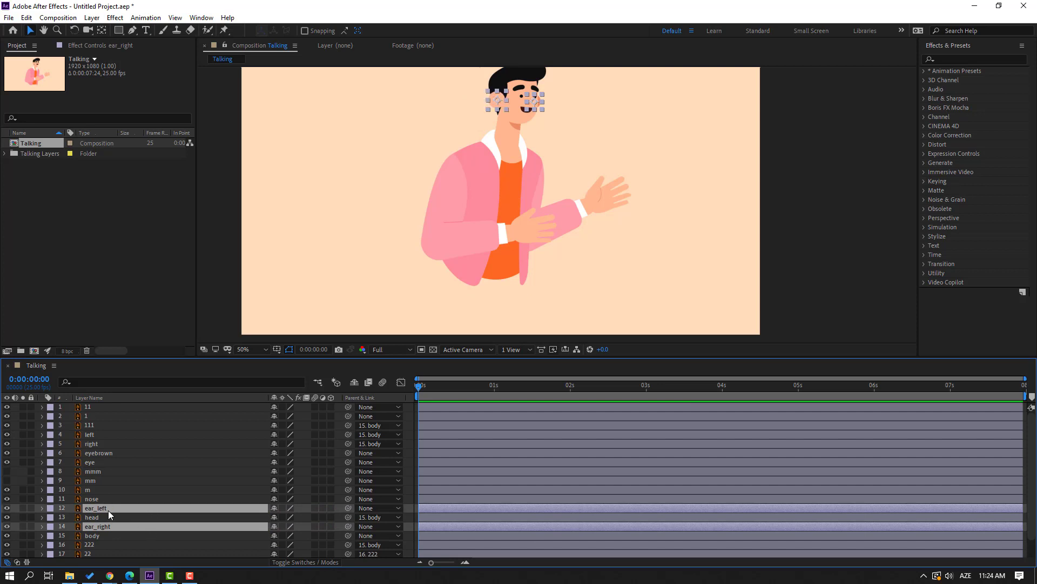
left_click(99, 499, "ctrl")
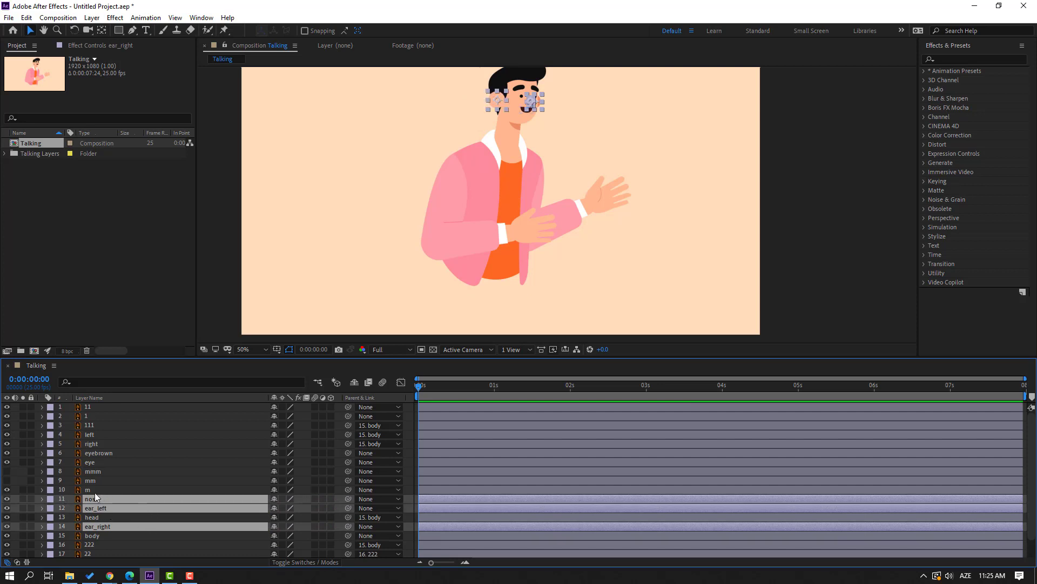
left_click(96, 464, "ctrl")
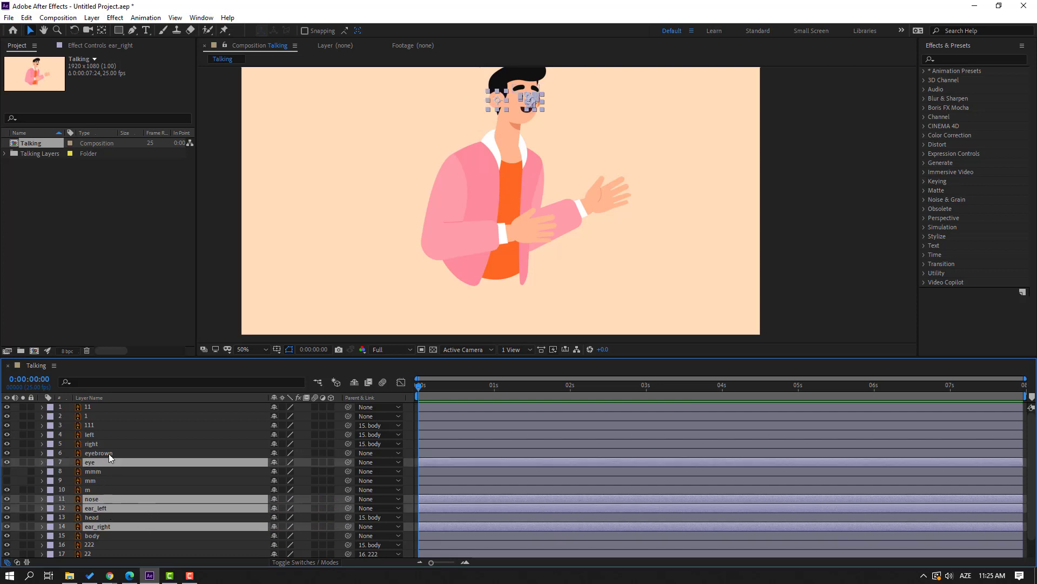
left_click(109, 452, "ctrl")
left_click_drag(348, 453, 97, 517)
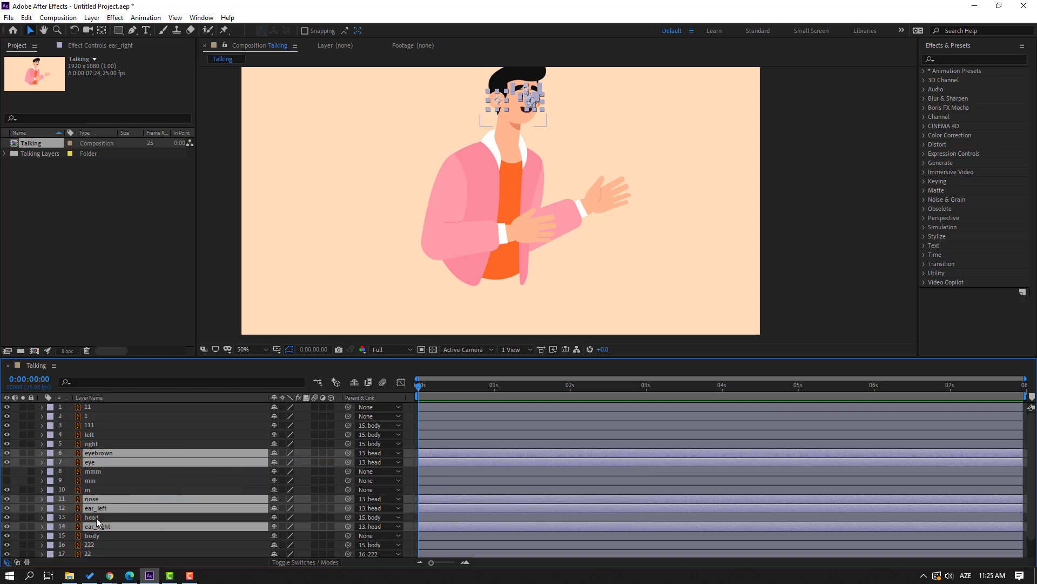
Pre-compose the mouth layers m, mm and mmm into a new composition named MOUTH.
left_click(92, 489)
left_click(93, 481)
left_click(92, 472, "ctrl")
left_click(92, 489, "ctrl")
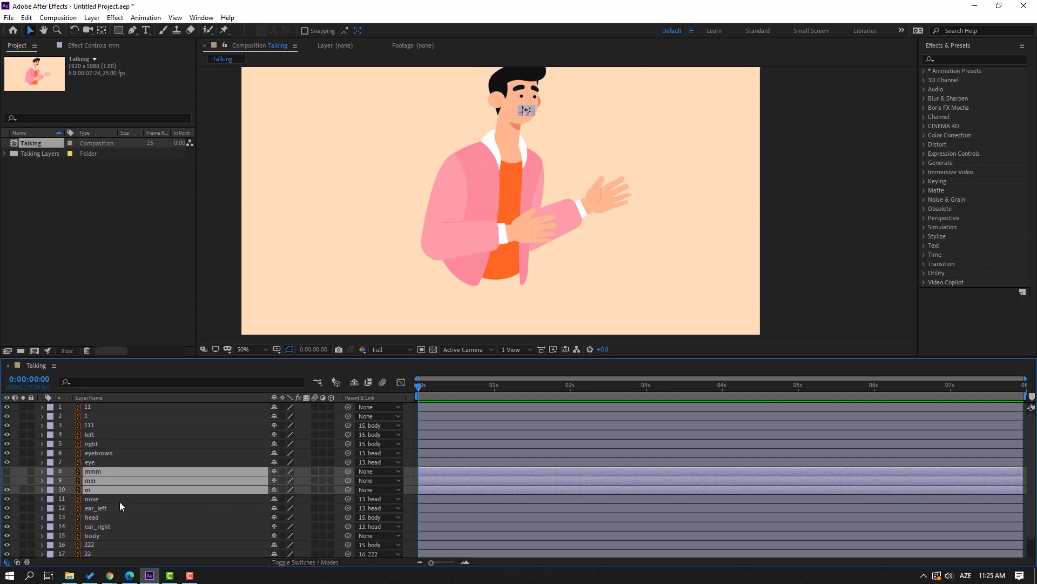
right_click(101, 485)
left_click(125, 439)
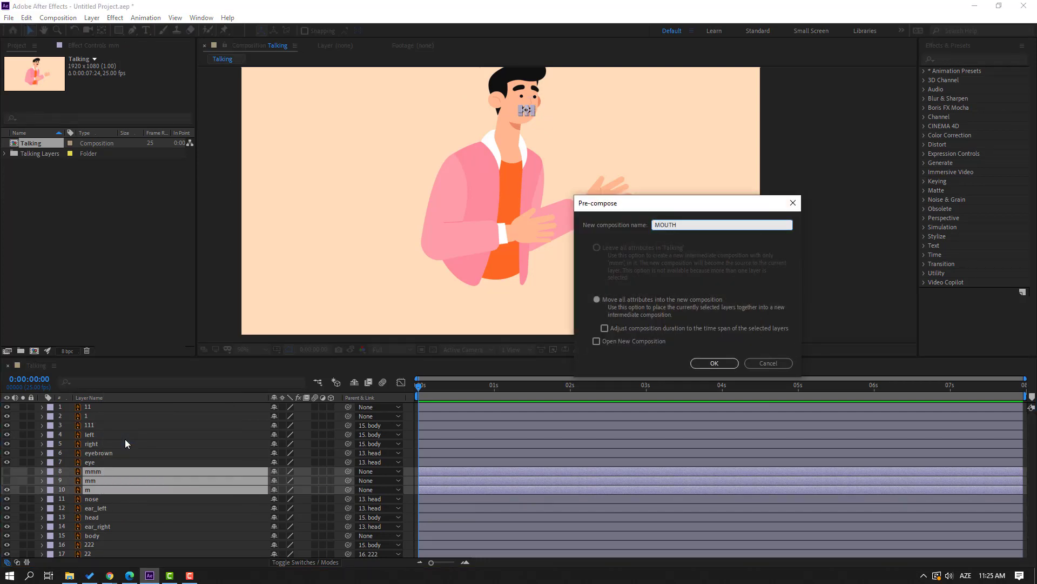
key("Return")
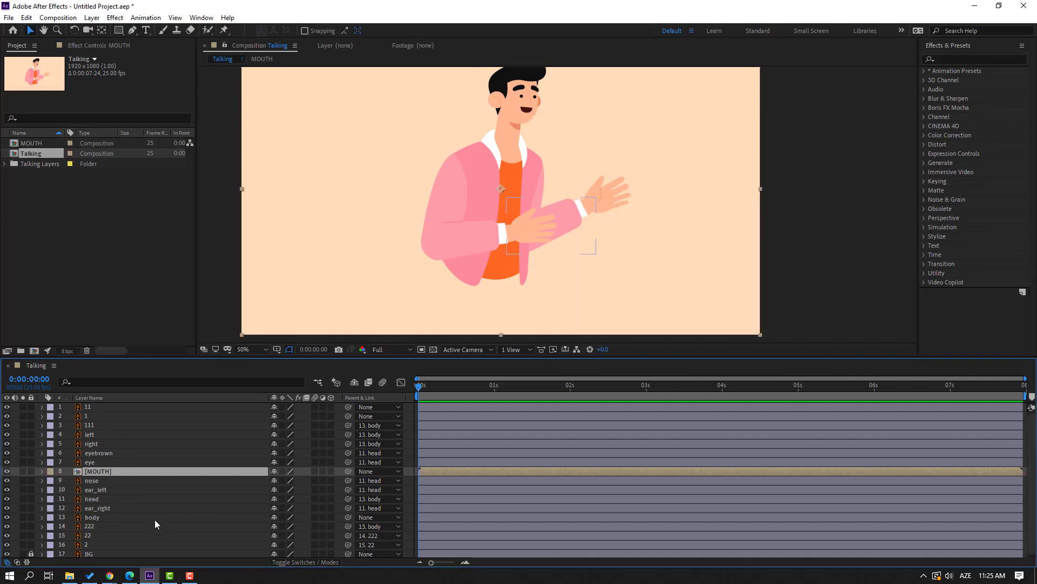
Open the MOUTH composition and make the hidden teeth and tongue layers mm and mmm visible.
double_click(105, 473)
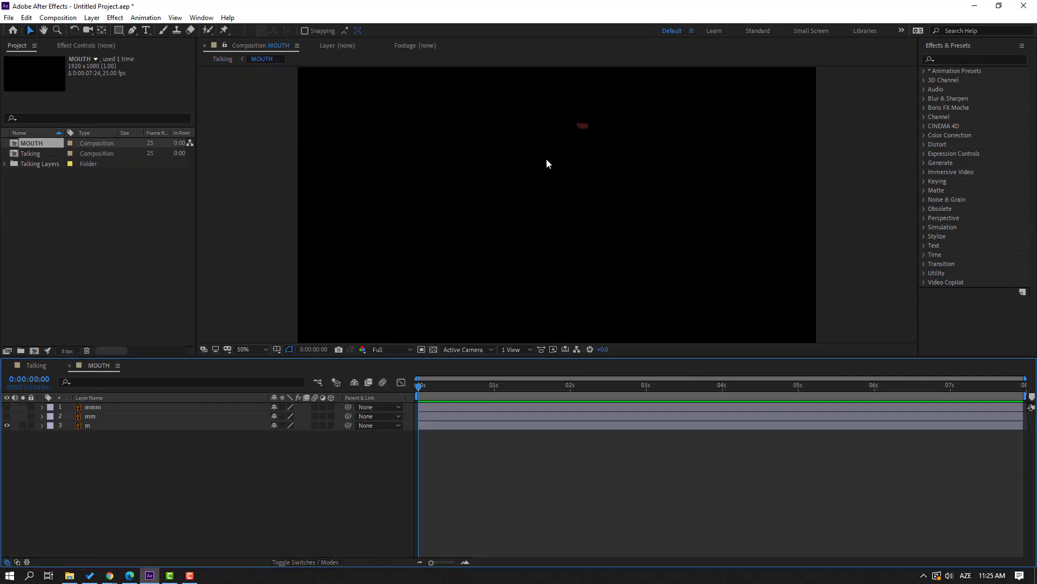
left_click_drag(7, 421, 6, 407)
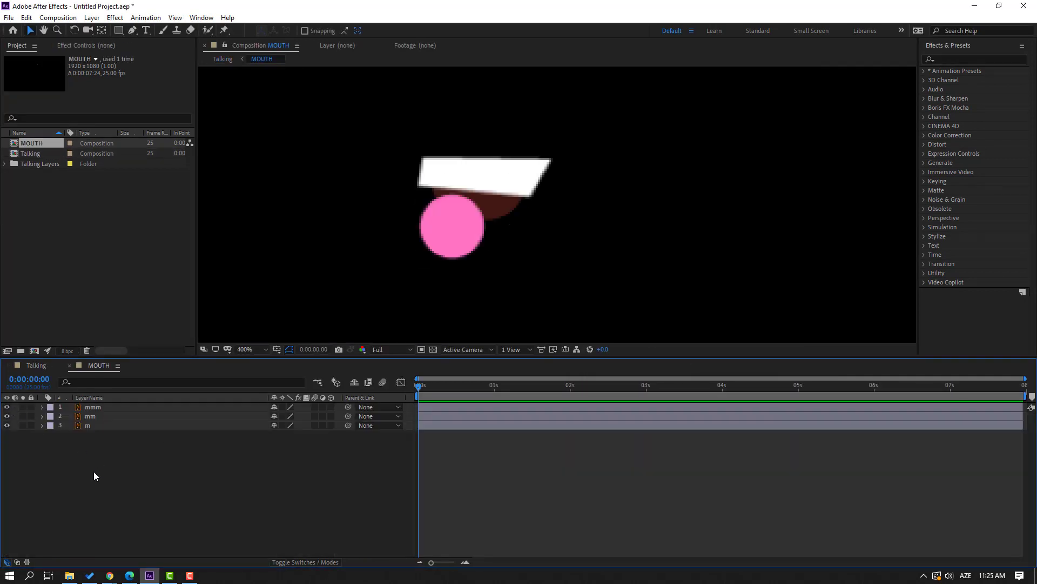
left_click(89, 426)
left_click(6, 426)
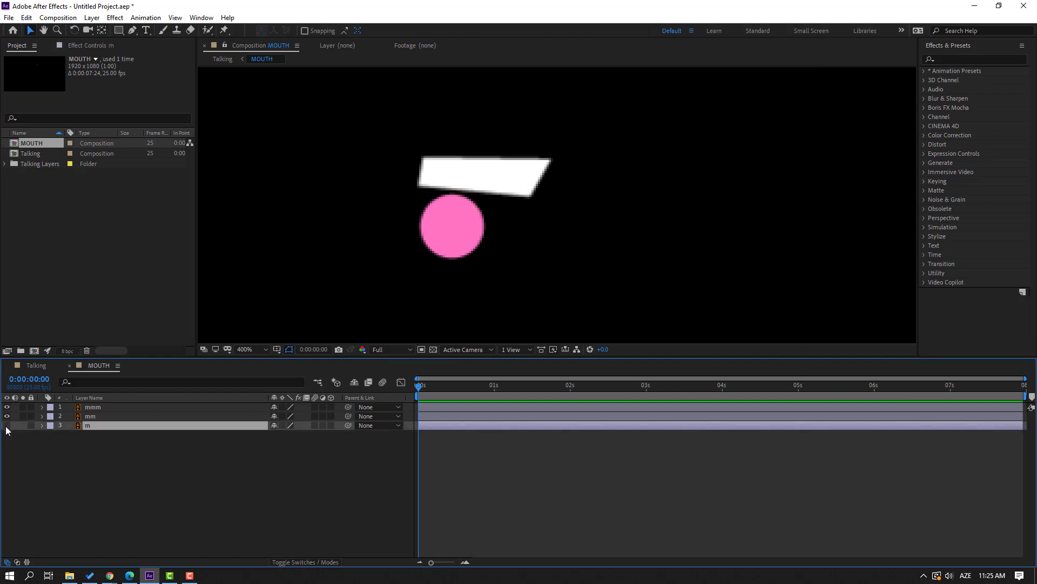
left_click(6, 426)
Clip the teeth layer mm with an alpha matte made from a duplicate of layer m placed directly above it.
key("ctrl+d")
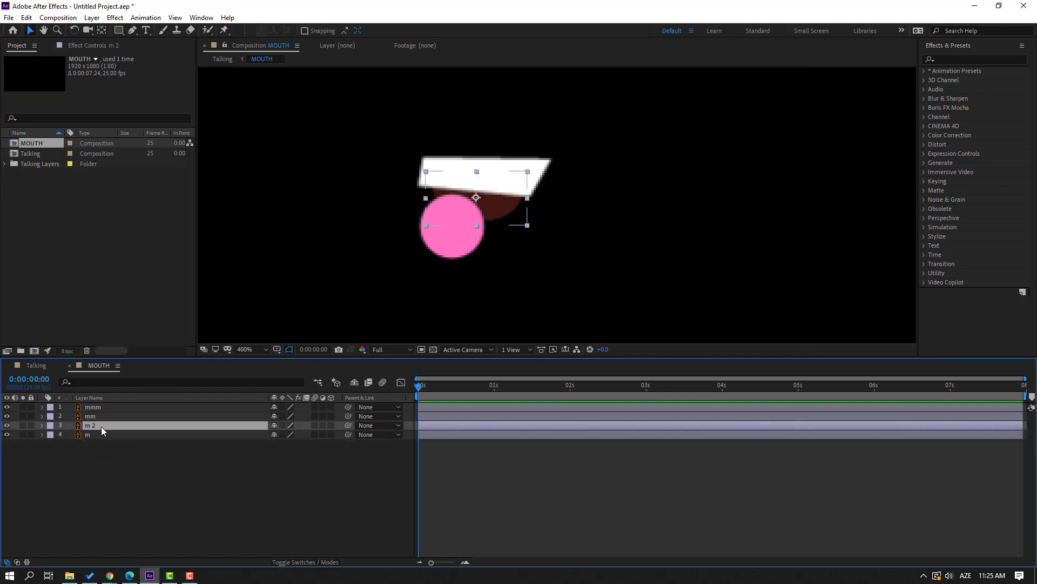
left_click(96, 418)
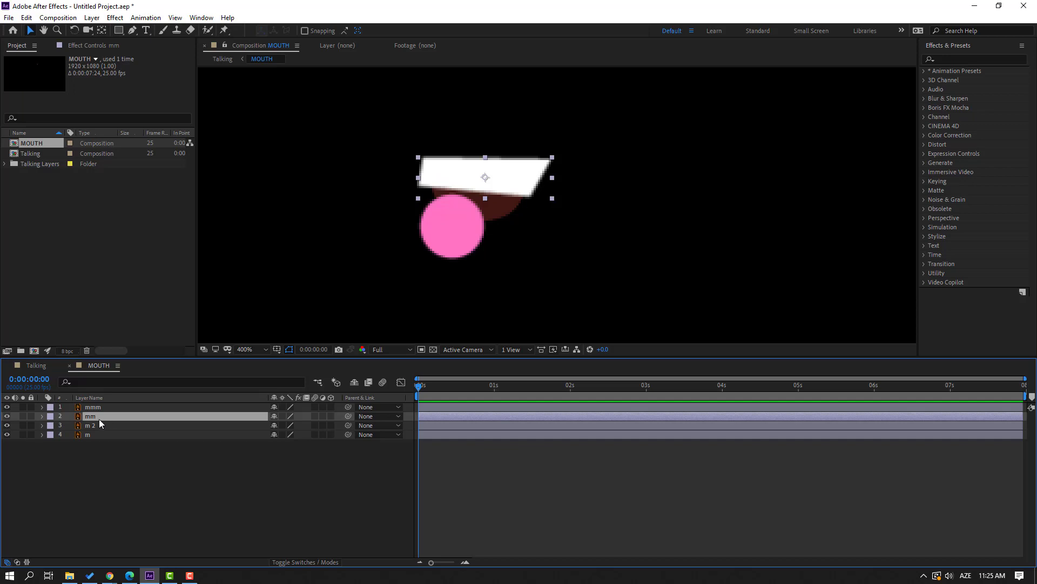
left_click_drag(99, 420, 103, 428)
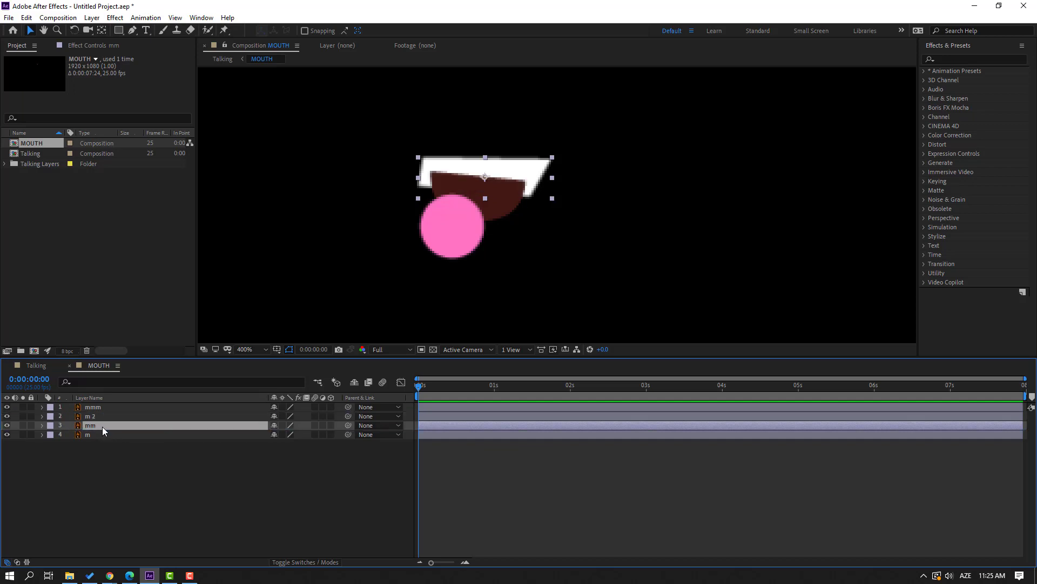
left_click(281, 563)
left_click(329, 426)
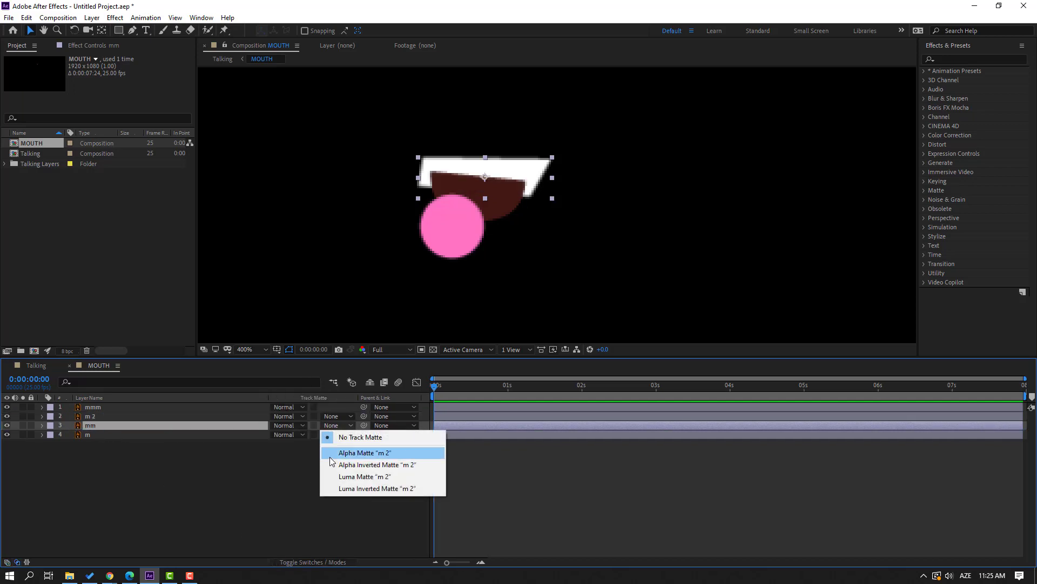
left_click(355, 452)
left_click(127, 471)
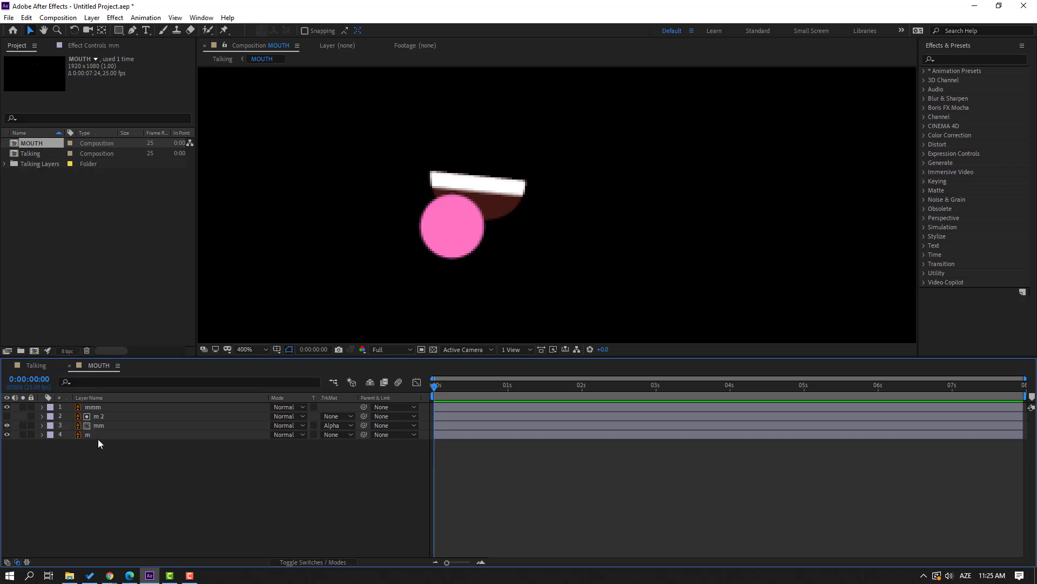
Clip the tongue layer mmm with an alpha matte made from another duplicate of layer m placed directly above it.
left_click(99, 437)
key("ctrl+d")
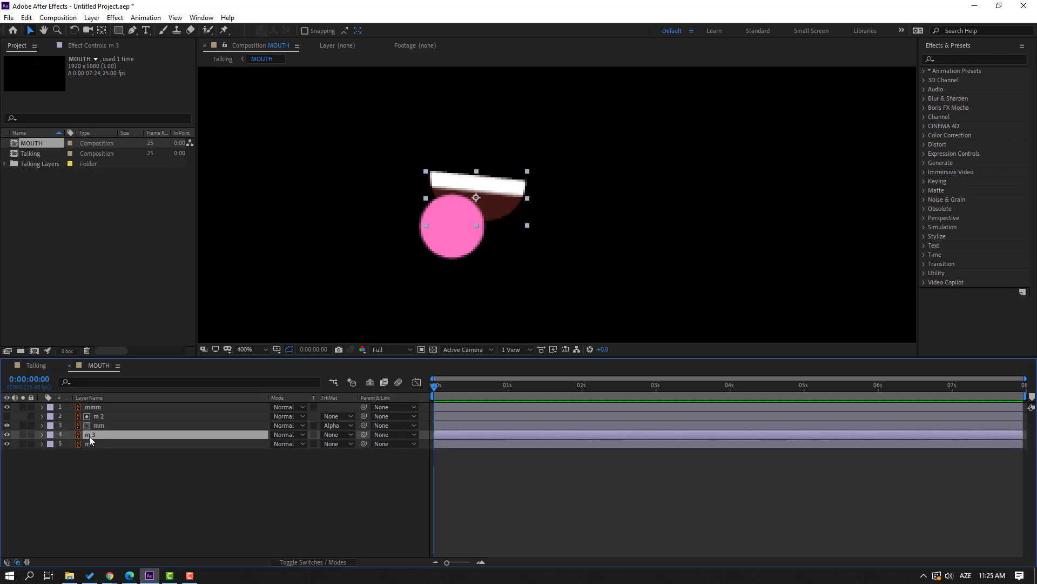
left_click_drag(90, 436, 118, 403)
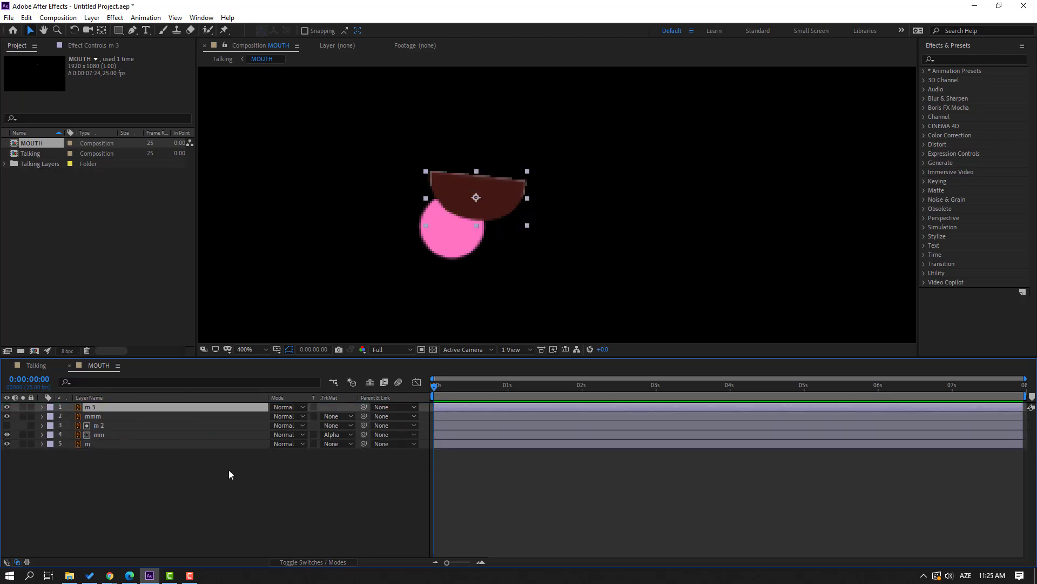
left_click(99, 419)
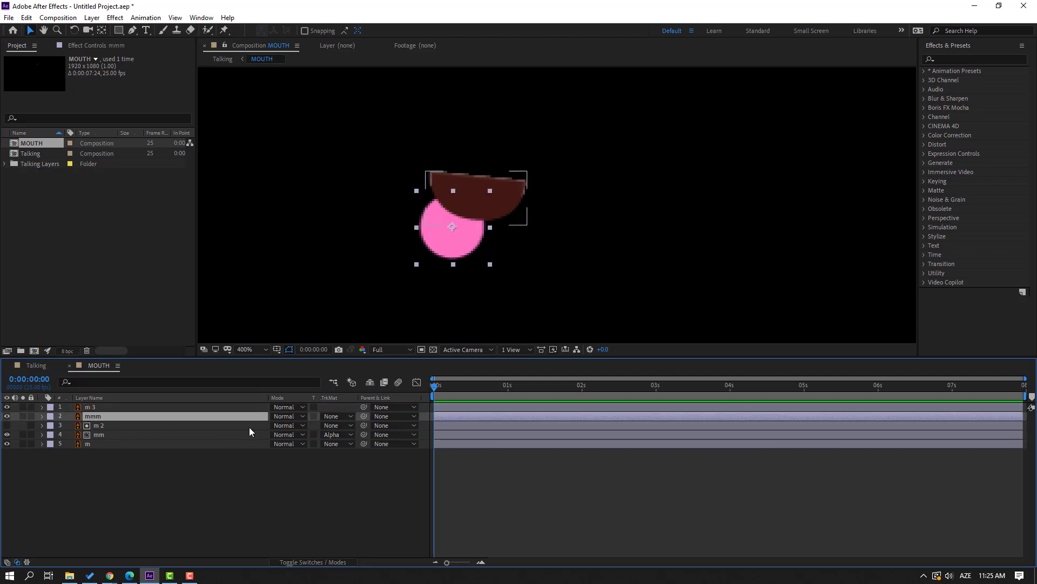
left_click(332, 417)
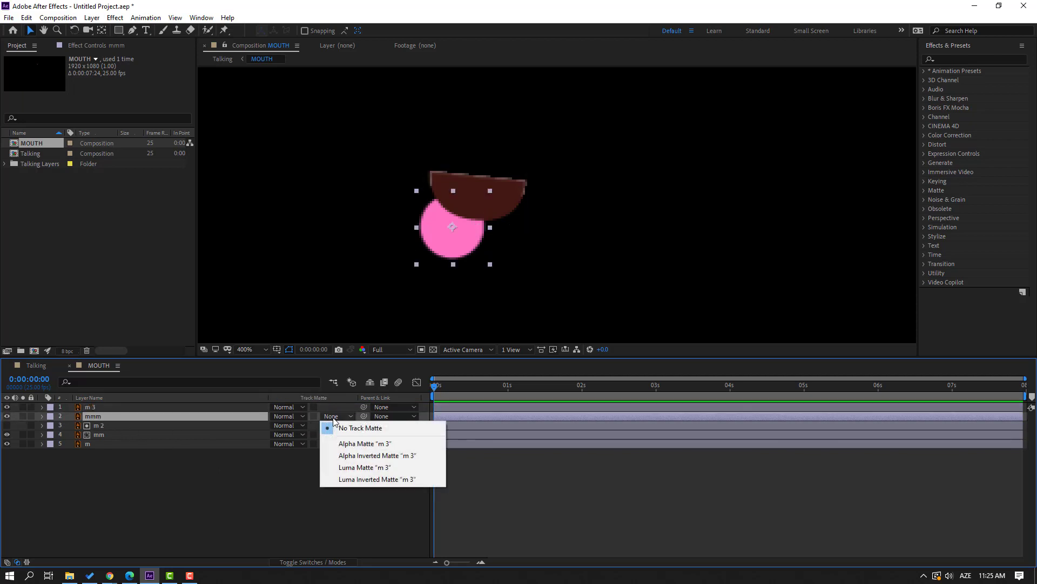
left_click(400, 443)
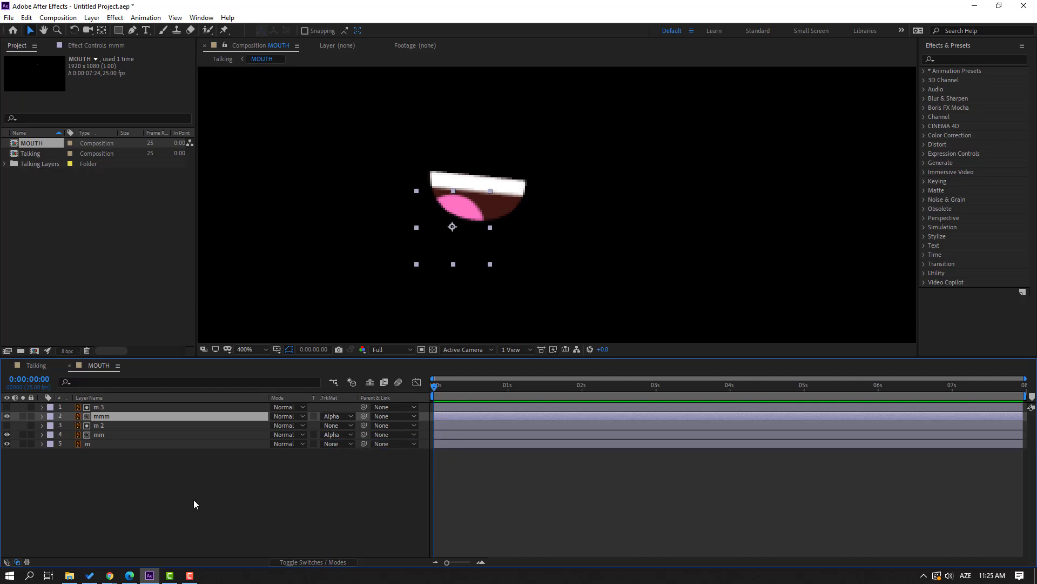
left_click(173, 520)
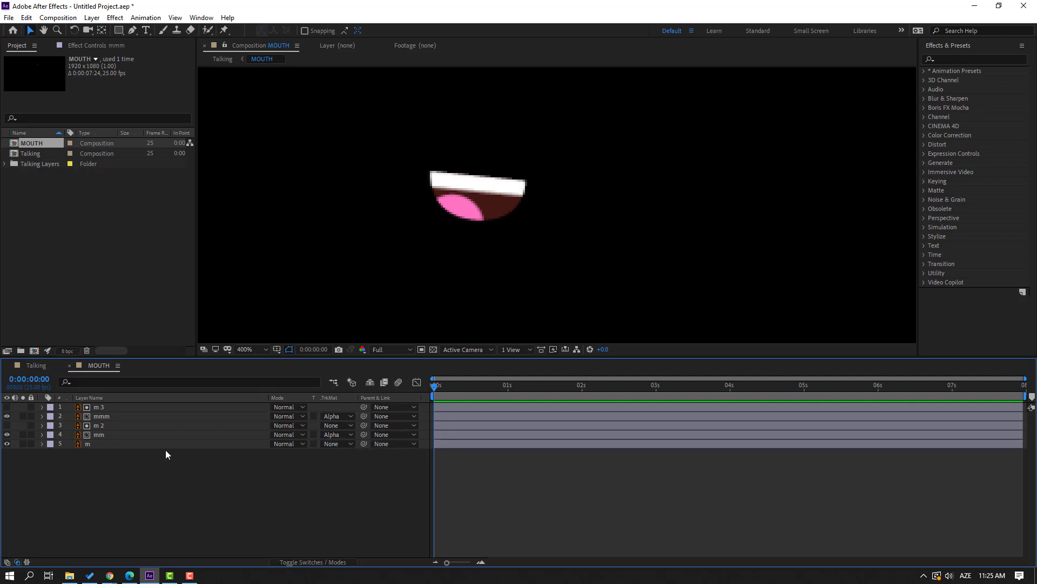
Parent both matte layers, m 3 and m 2, to the mouth shape layer m.
left_click(108, 408)
left_click(106, 426, "ctrl")
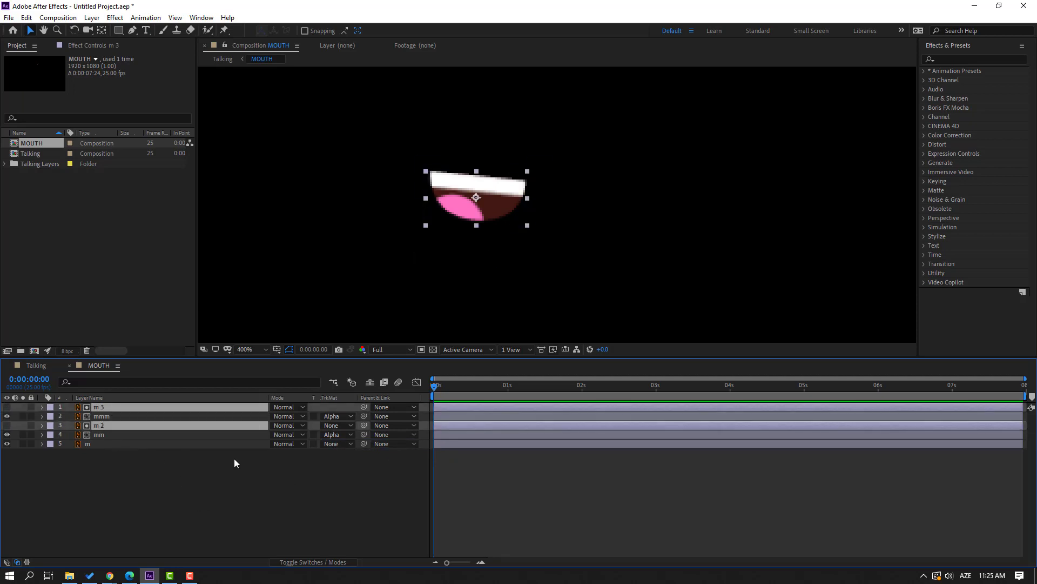
left_click_drag(364, 408, 93, 444)
Show the scale of the mouth shape layer m and set its vertical scale to 4.0%.
left_click(96, 446)
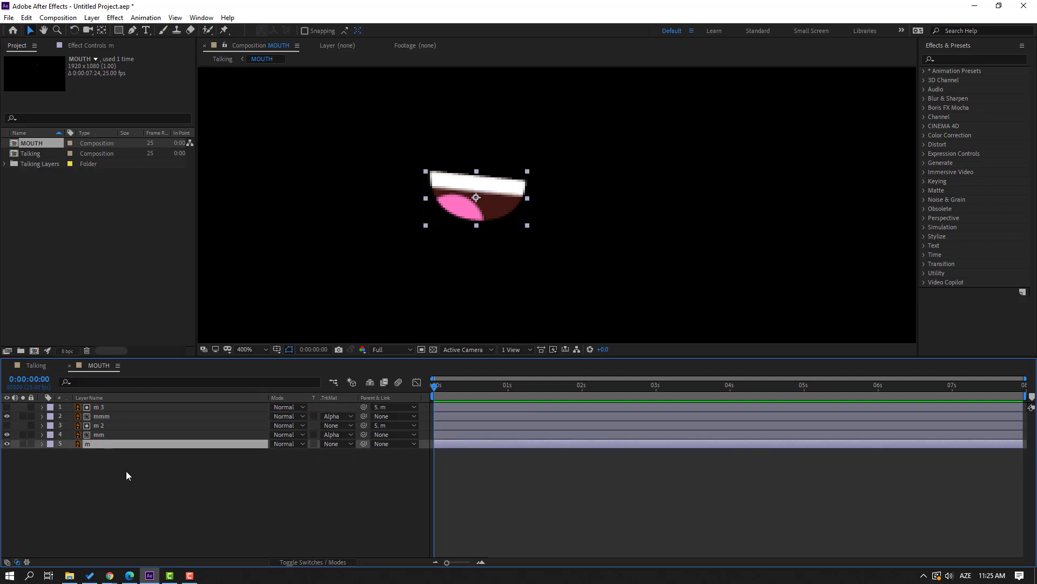
key("s")
left_click_drag(302, 454, 277, 474)
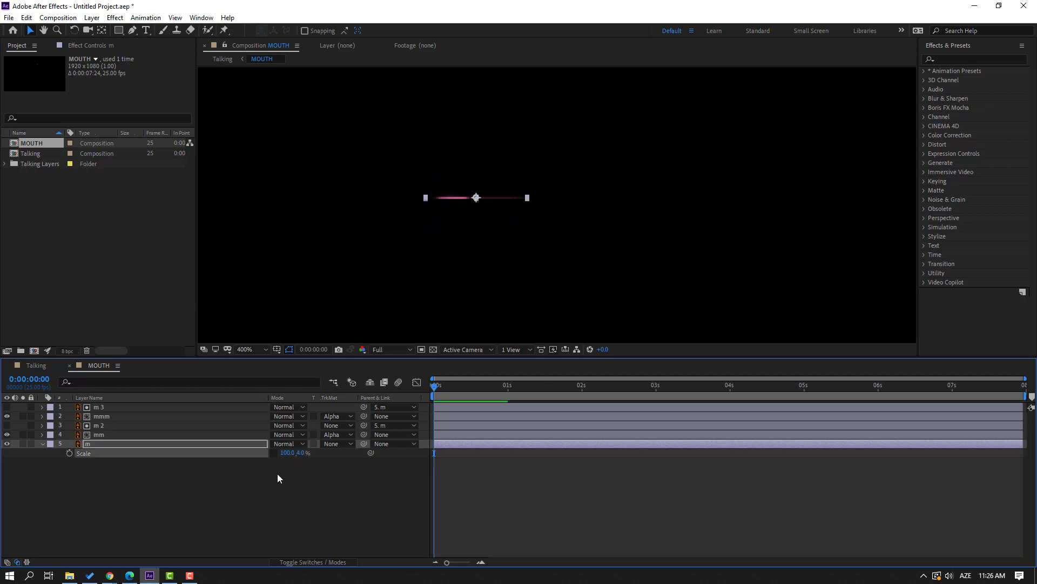
Undo the mouth shape's last scale change and parent the MOUTH layer to head in the Talking composition.
key("ctrl+z")
left_click(37, 367)
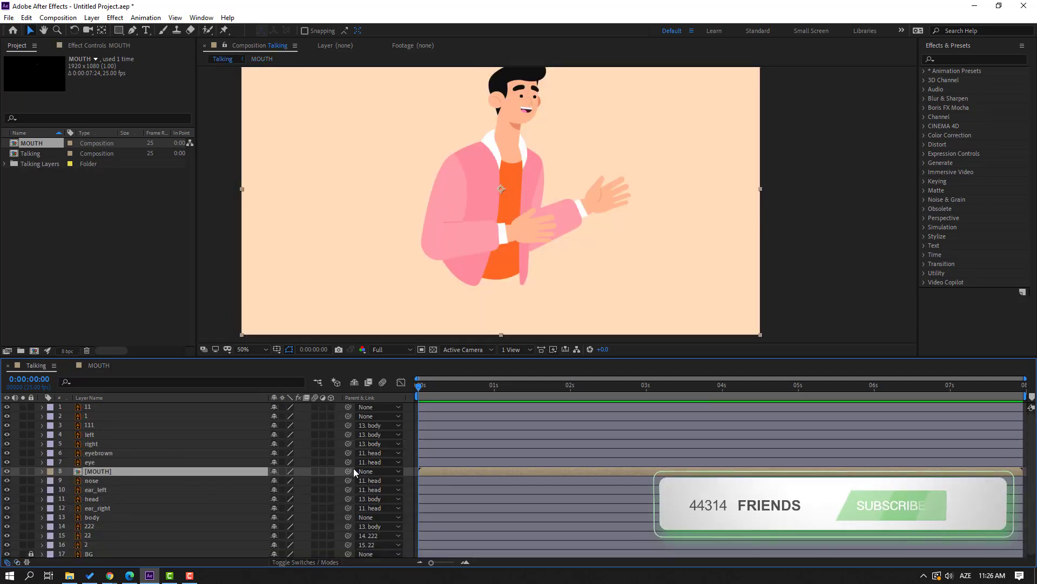
left_click_drag(348, 471, 90, 498)
Isolate the head layer, move its anchor point down to the base of the chin, and show all layers again.
left_click(89, 499)
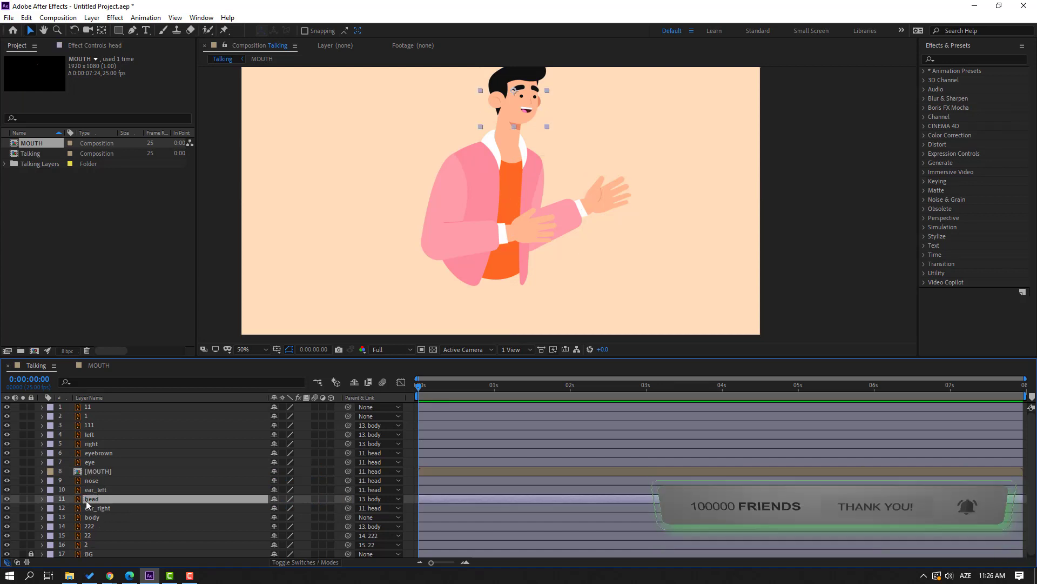
left_click(23, 498)
scroll(540, 184, "up", 3)
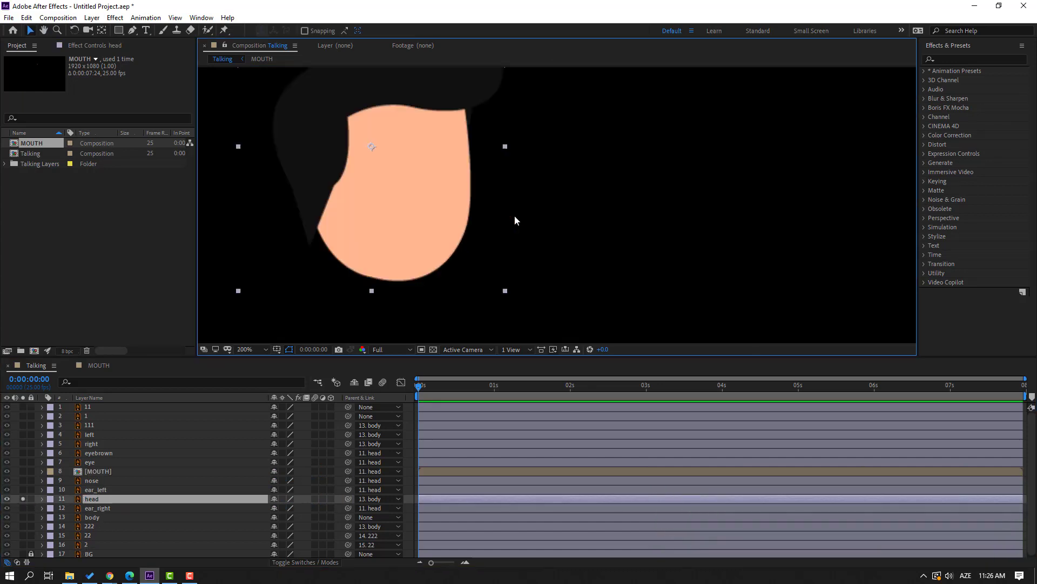
left_click(100, 31)
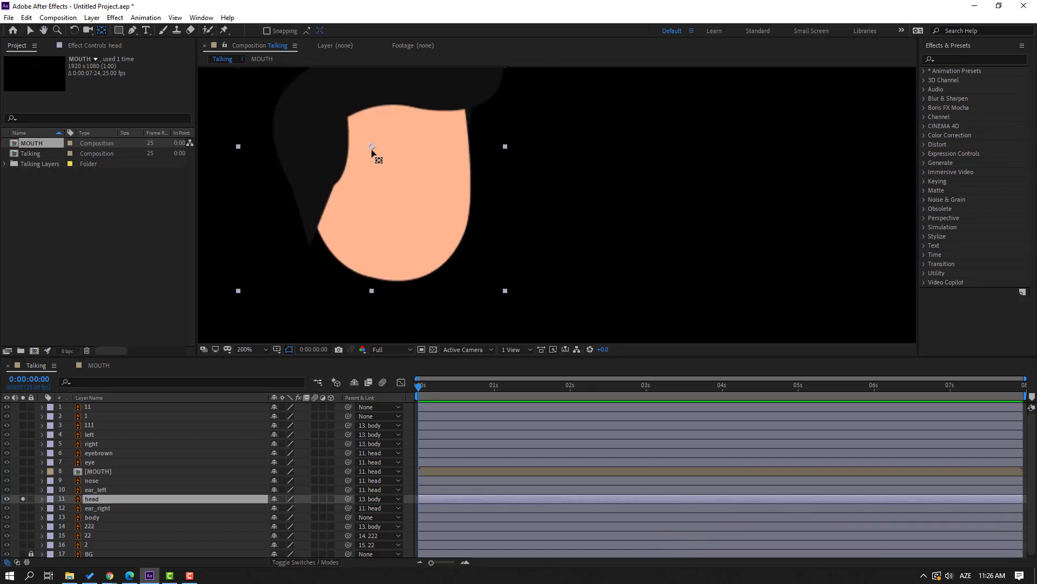
left_click_drag(371, 152, 383, 186)
left_click_drag(392, 274, 394, 279)
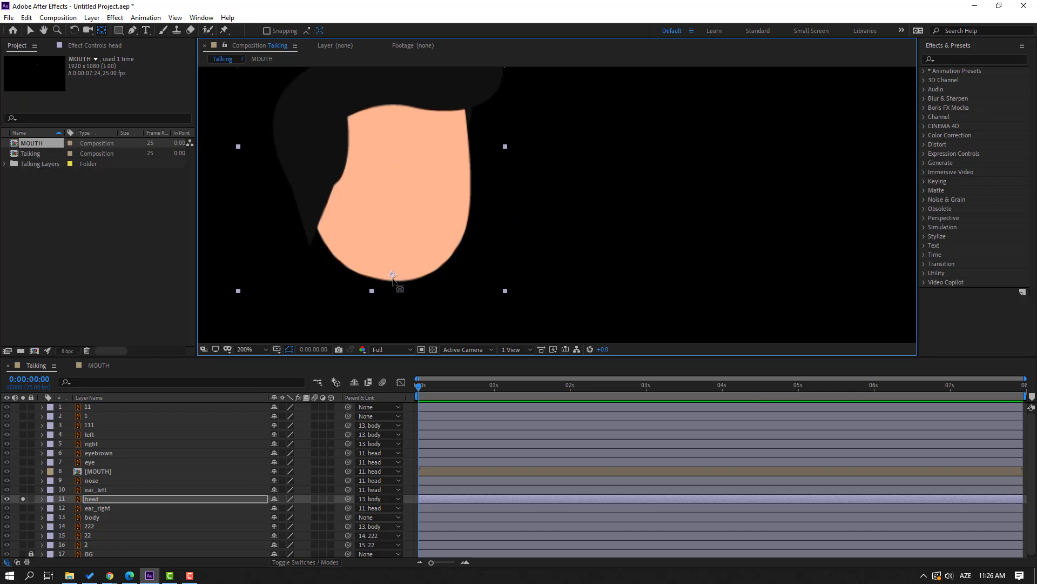
left_click(30, 30)
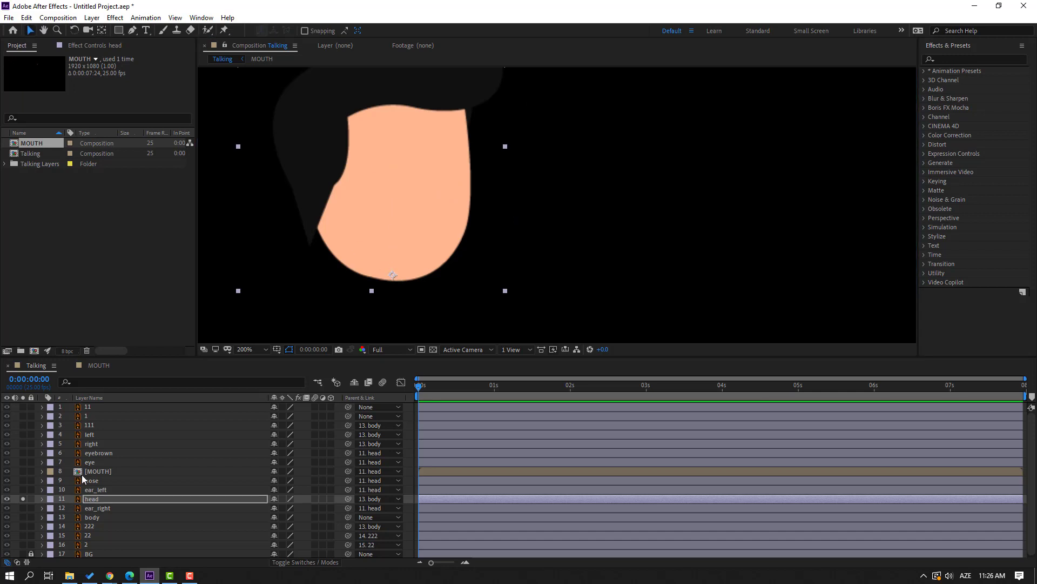
left_click(23, 498)
Try rotating the body layer to check which parts follow it, restore its rotation and collapse its properties.
left_click(96, 517)
key("comma")
key("comma")
key("comma")
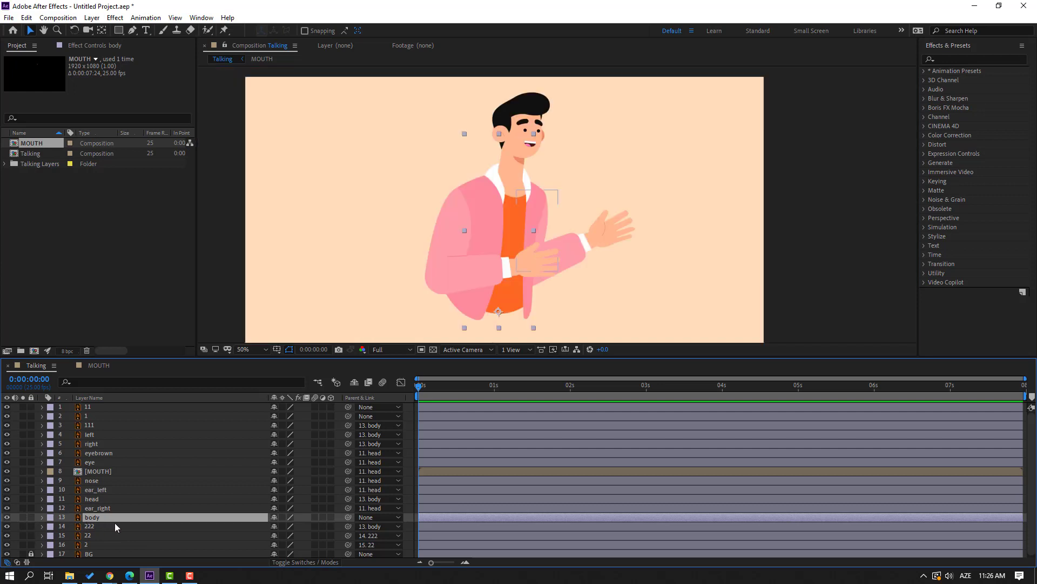
key("r")
left_click_drag(284, 530, 303, 532)
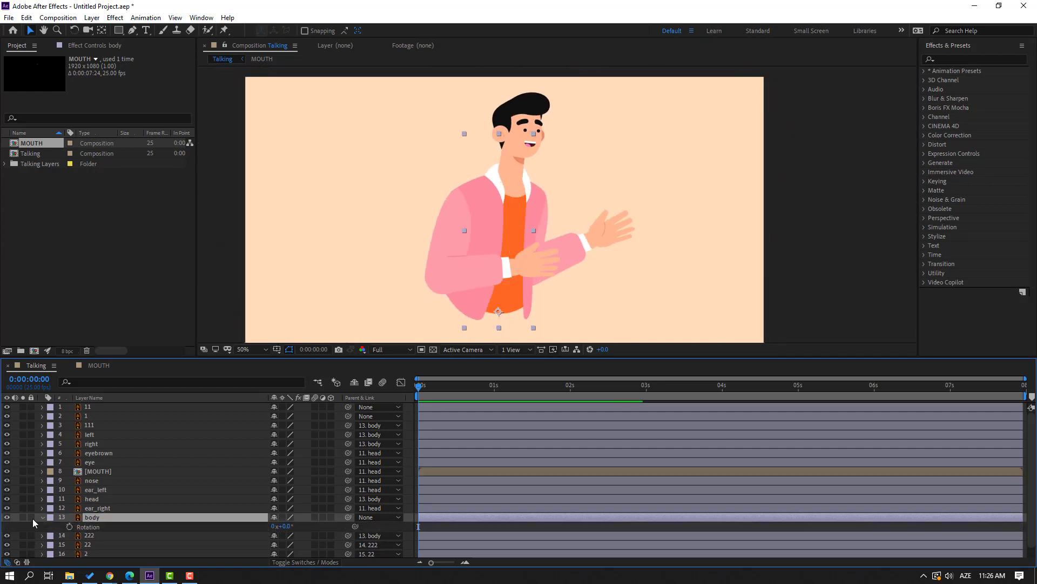
left_click(42, 517)
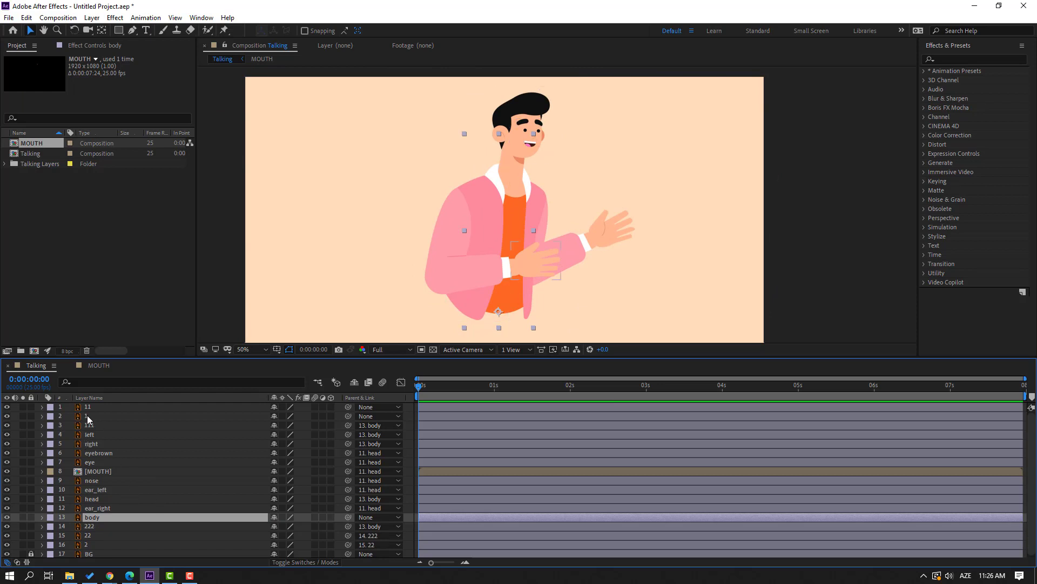
Parent hand layer 1 to forearm layer 11, and forearm layer 11 to upper arm layer 111.
left_click(371, 416)
left_click_drag(347, 416, 119, 406)
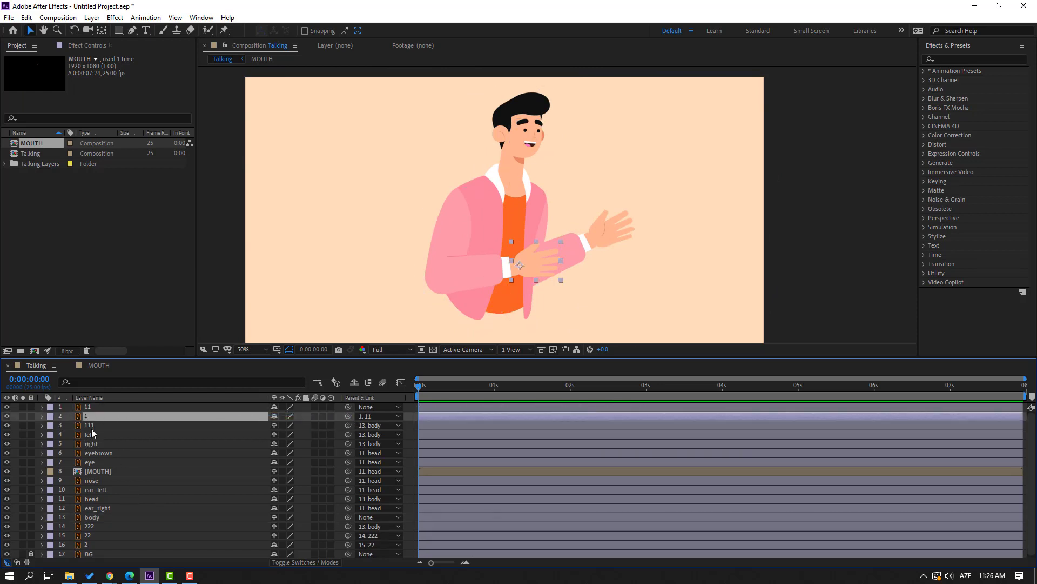
left_click(93, 408)
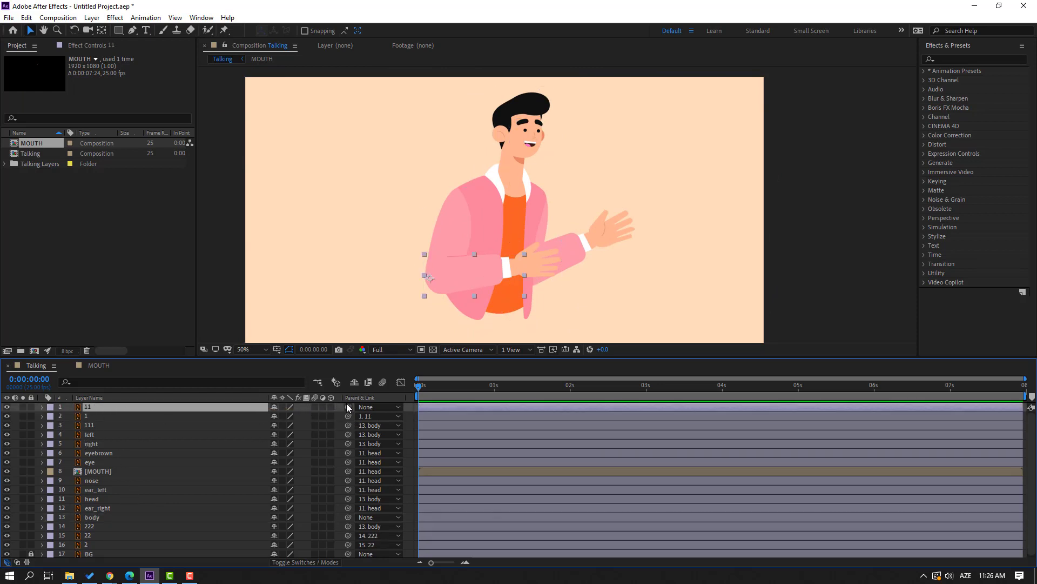
left_click_drag(347, 406, 91, 425)
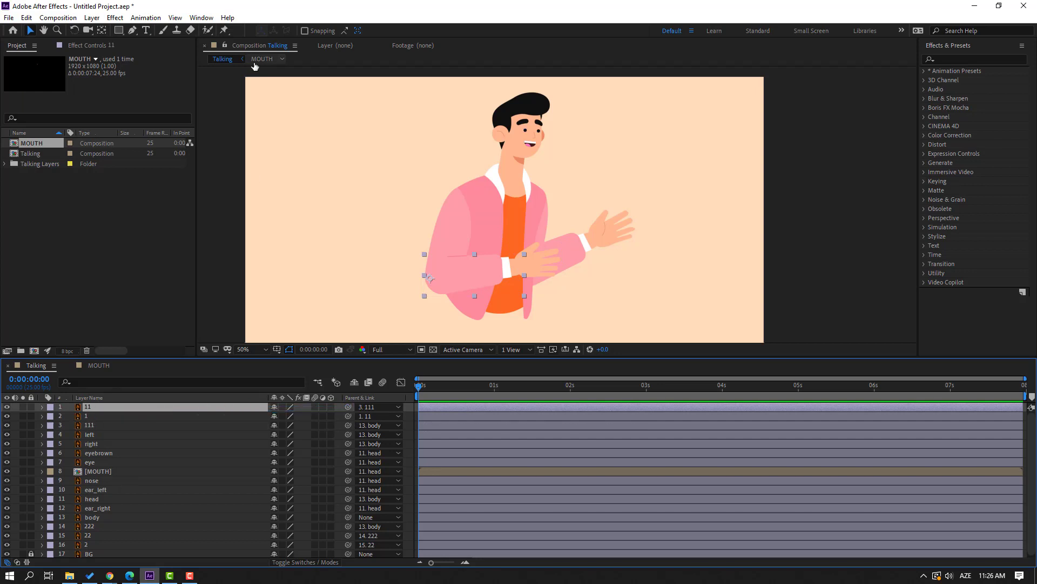
Open the Duik Bassel.2 rigging tools and apply Auto-rig & IK to arm layers 1, 11 and 111.
left_click(202, 18)
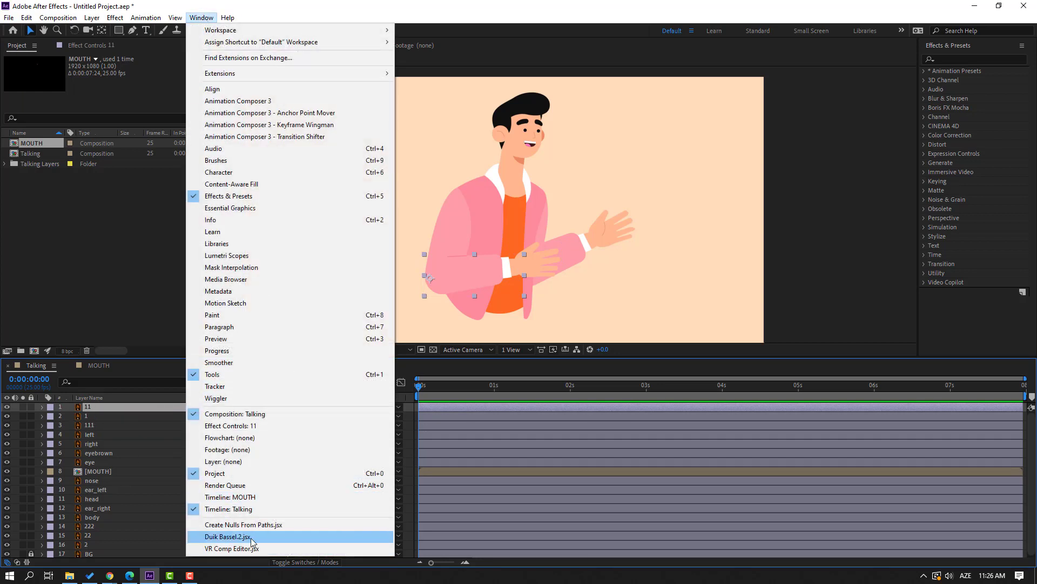
left_click(250, 537)
left_click(805, 127)
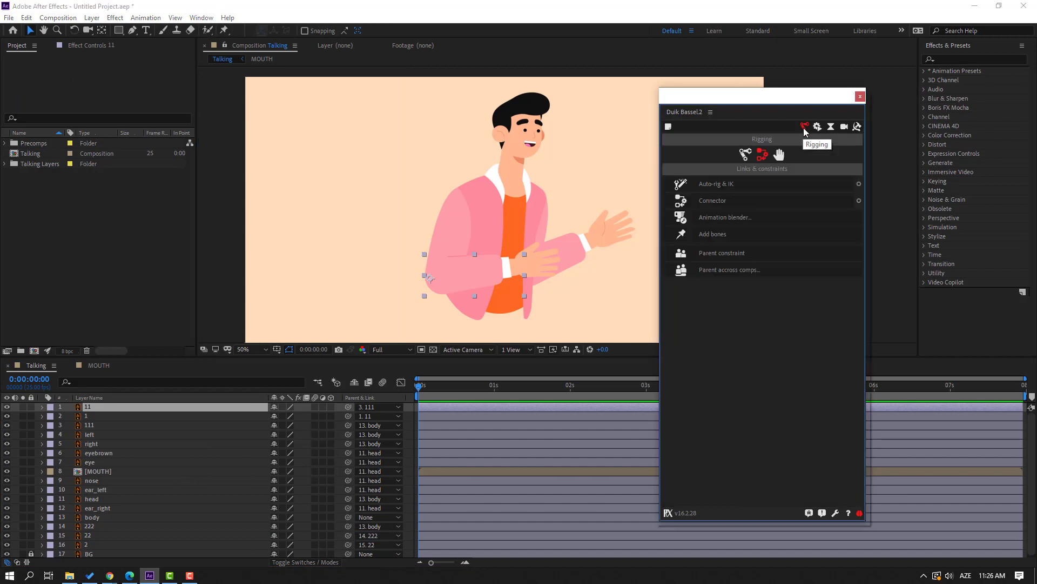
left_click(101, 416)
left_click(95, 410, "ctrl")
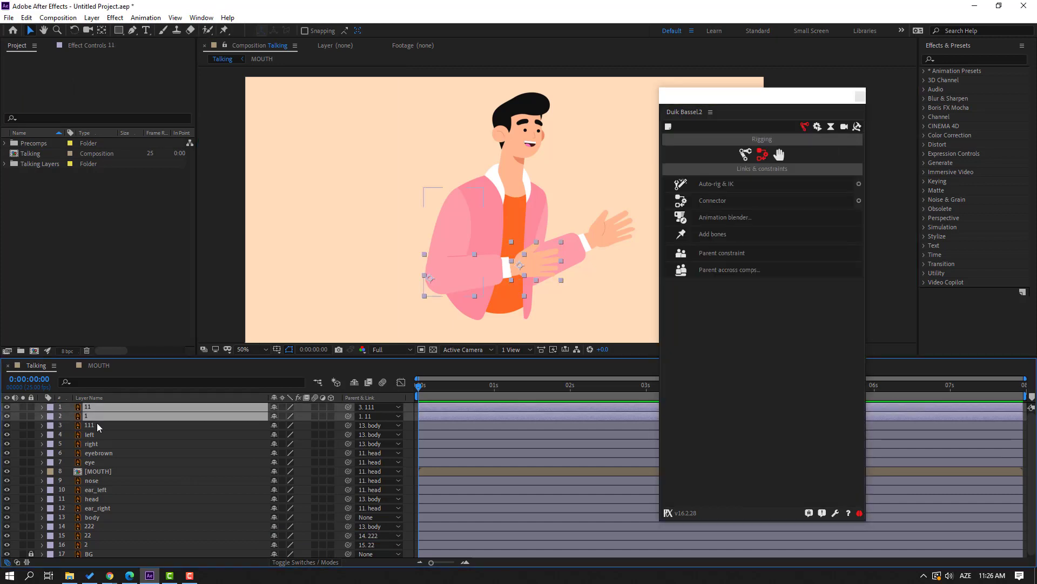
left_click(96, 425, "ctrl")
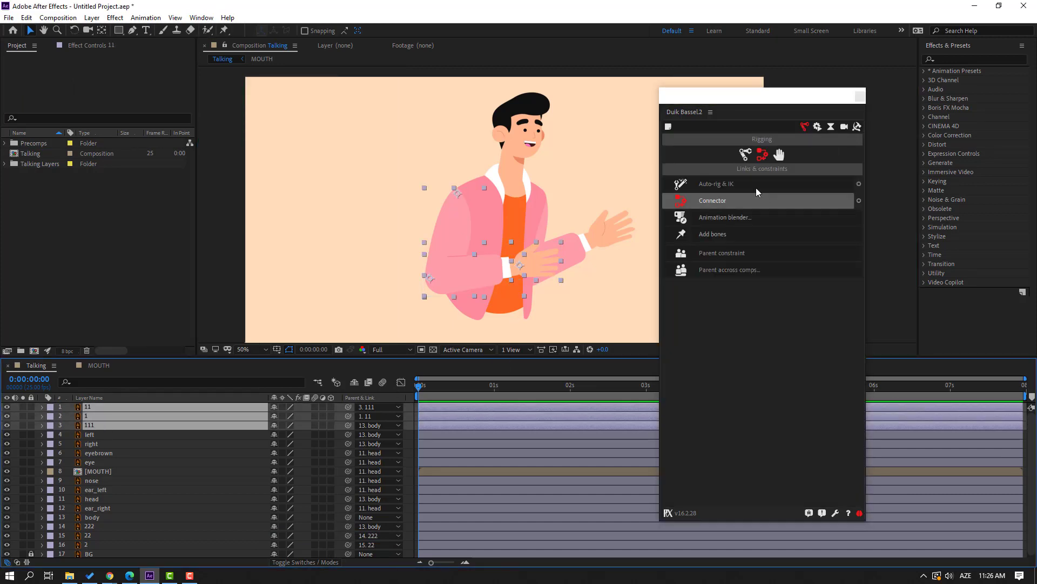
left_click(728, 186)
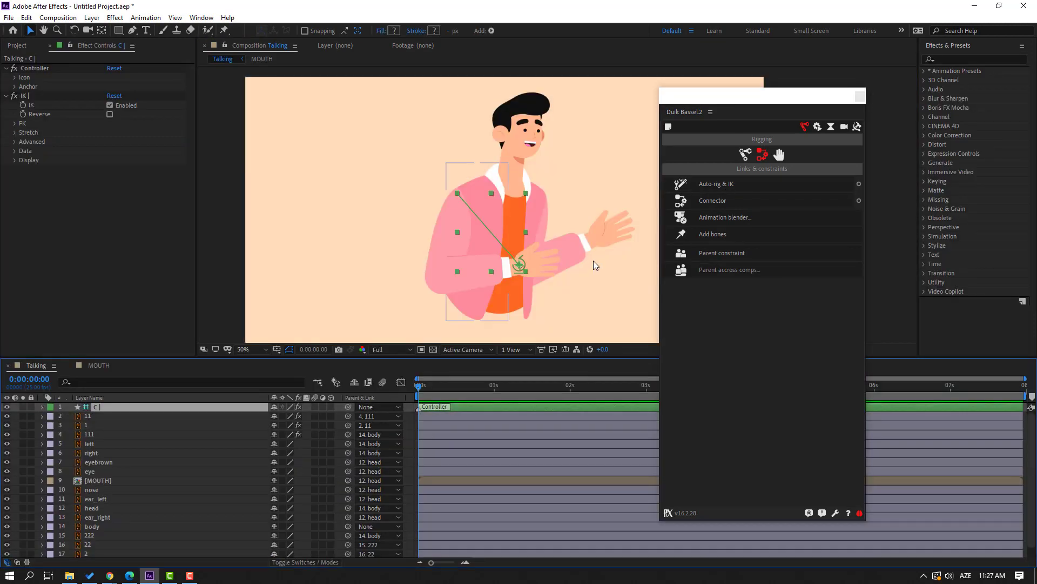
mouse_move(523, 266)
left_mouse_down()
mouse_move(505, 278)
mouse_move(523, 273)
left_mouse_up()
Apply Auto-rig & IK to arm layers 2, 22 and 222, test the new hand controller and collapse its properties.
scroll(160, 550, "down", 1)
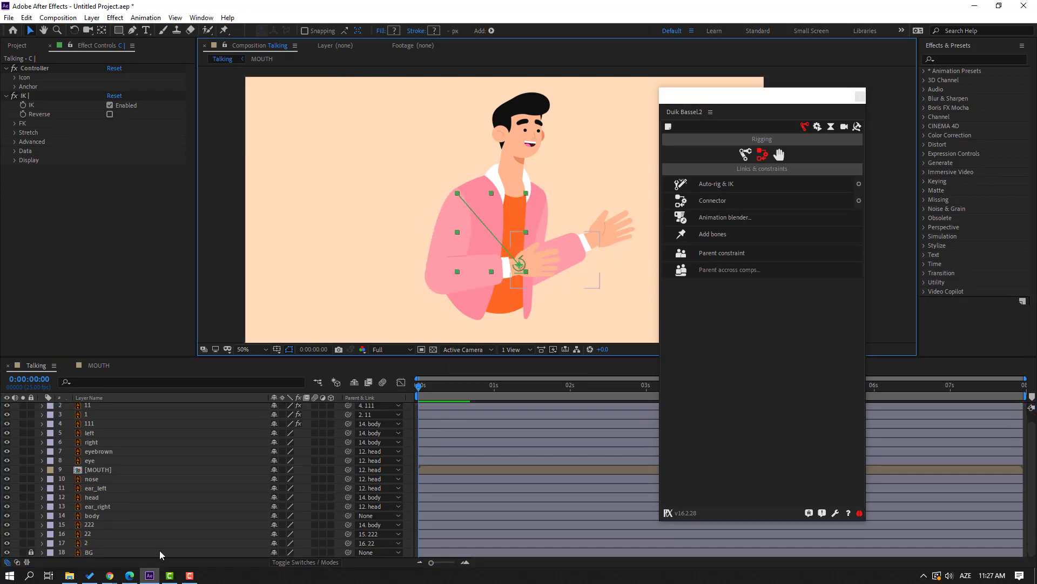
left_click(89, 545)
left_click(91, 534, "shift")
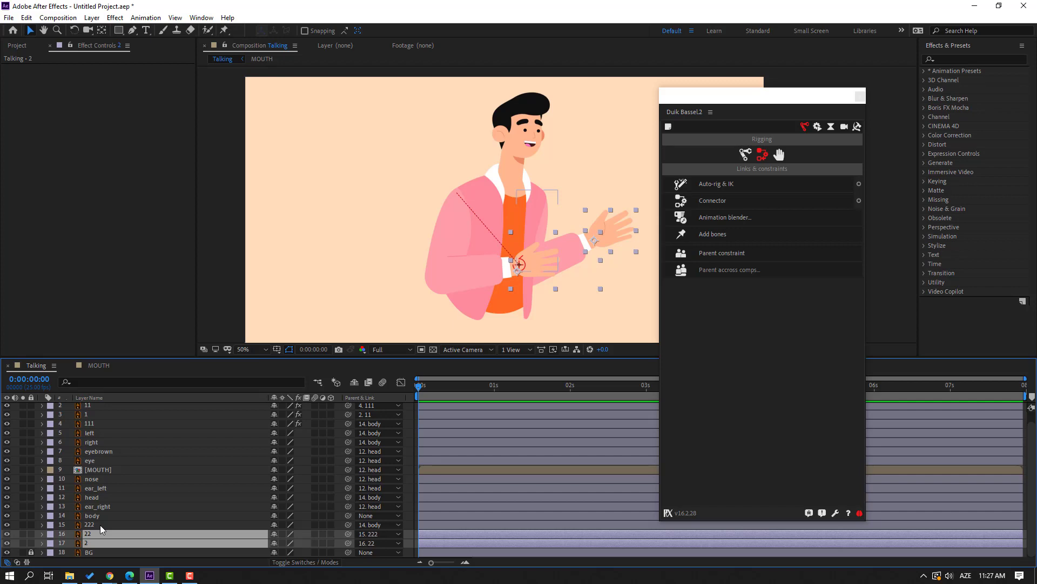
left_click(99, 524, "shift")
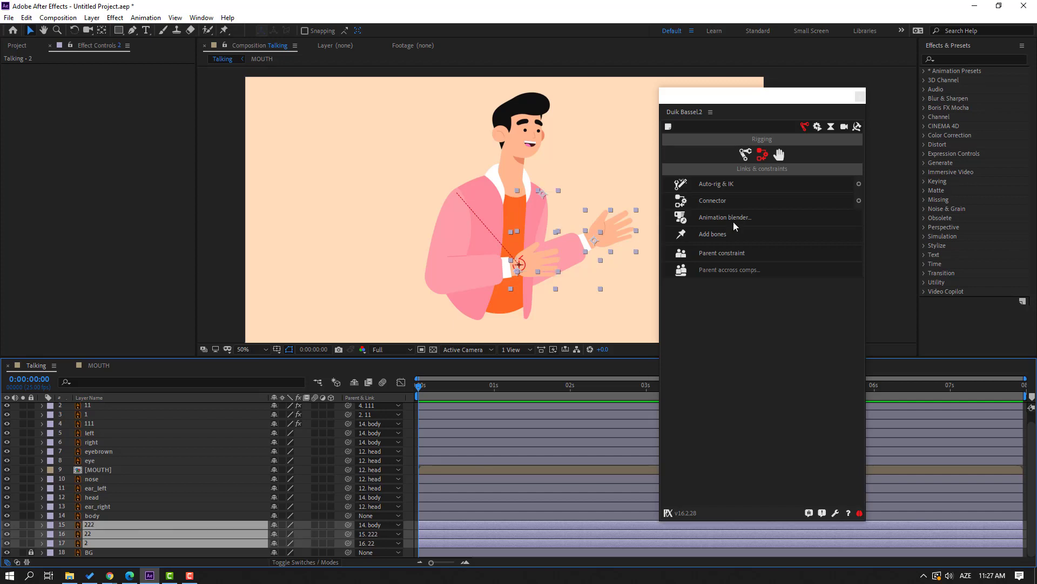
left_click(727, 184)
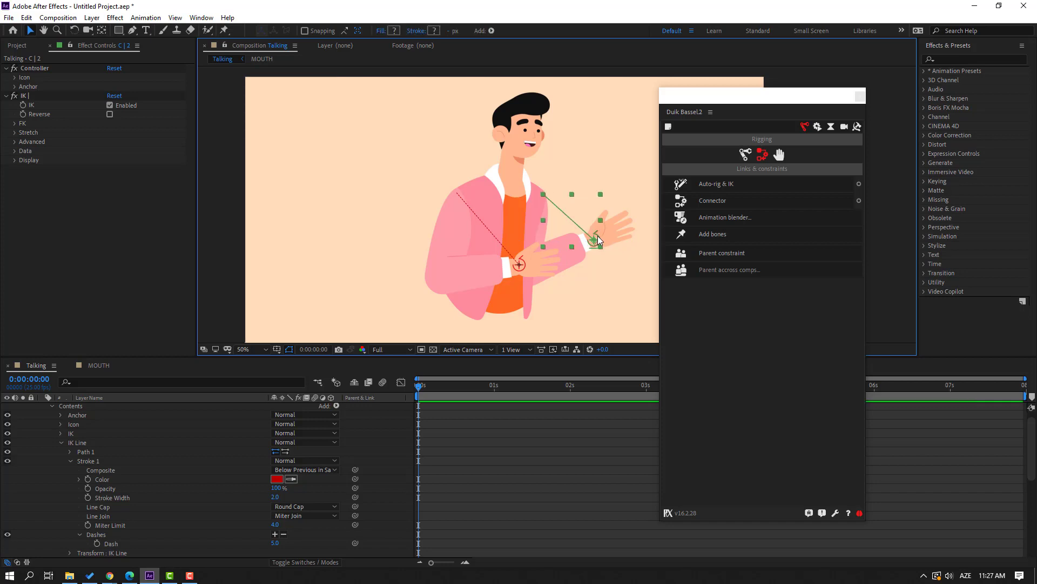
mouse_move(598, 240)
left_mouse_down()
mouse_move(592, 250)
mouse_move(605, 233)
mouse_move(597, 248)
mouse_move(608, 247)
left_mouse_up()
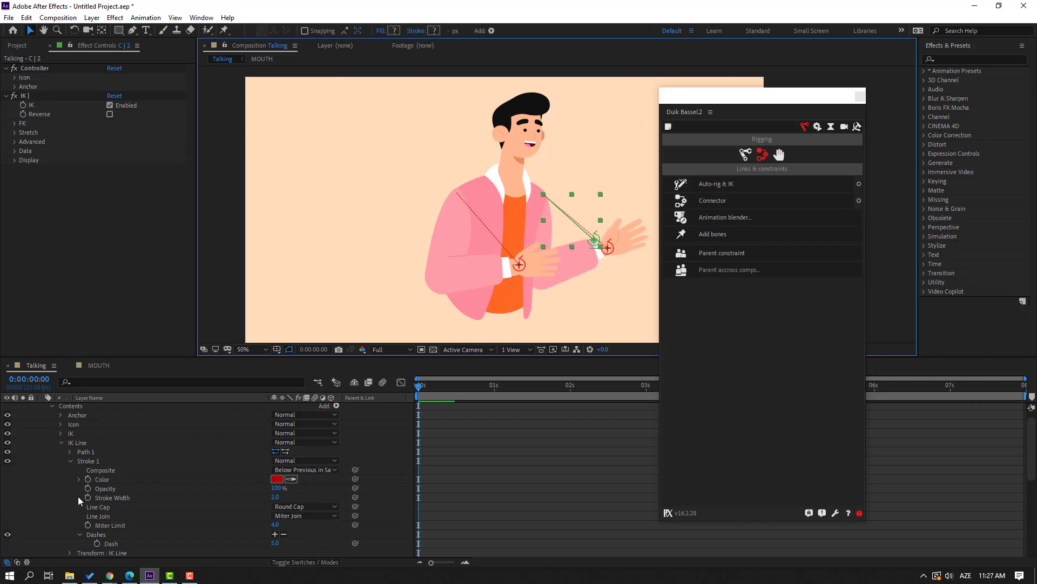
scroll(30, 435, "up", 1)
left_click(42, 407)
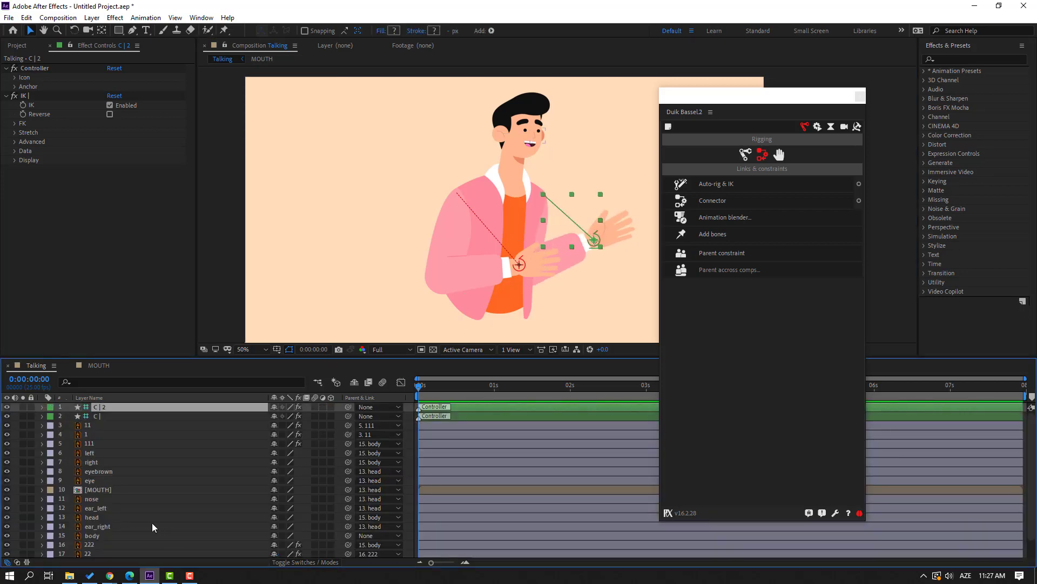
Try rotating the body layer with both arm IK rigs in place, undo the rotation and collapse the property.
scroll(151, 523, "down", 1)
left_click(102, 517)
key("r")
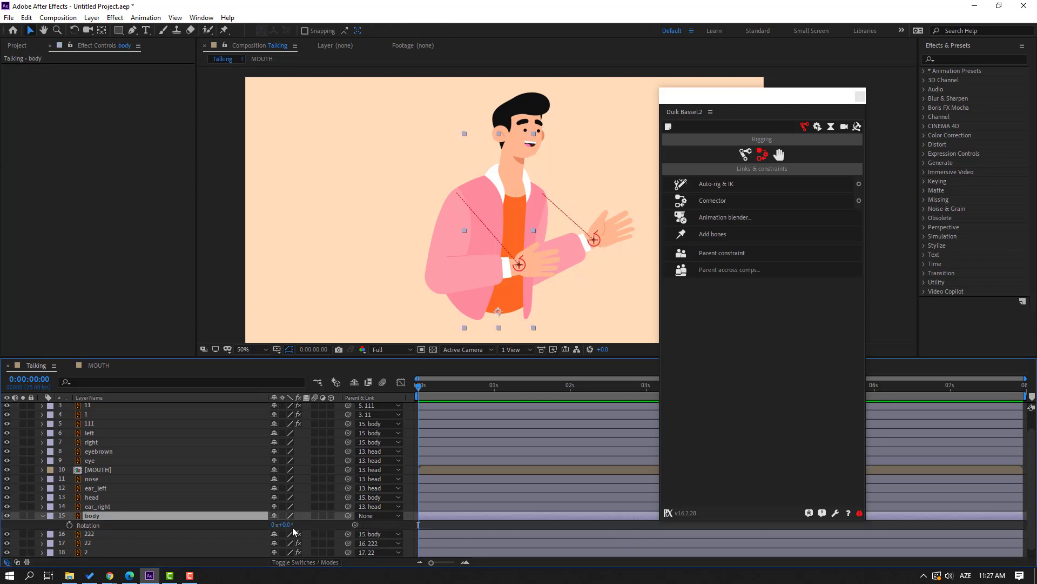
left_click_drag(291, 524, 80, 542)
key("ctrl+z")
left_click(42, 516)
scroll(44, 520, "up", 1)
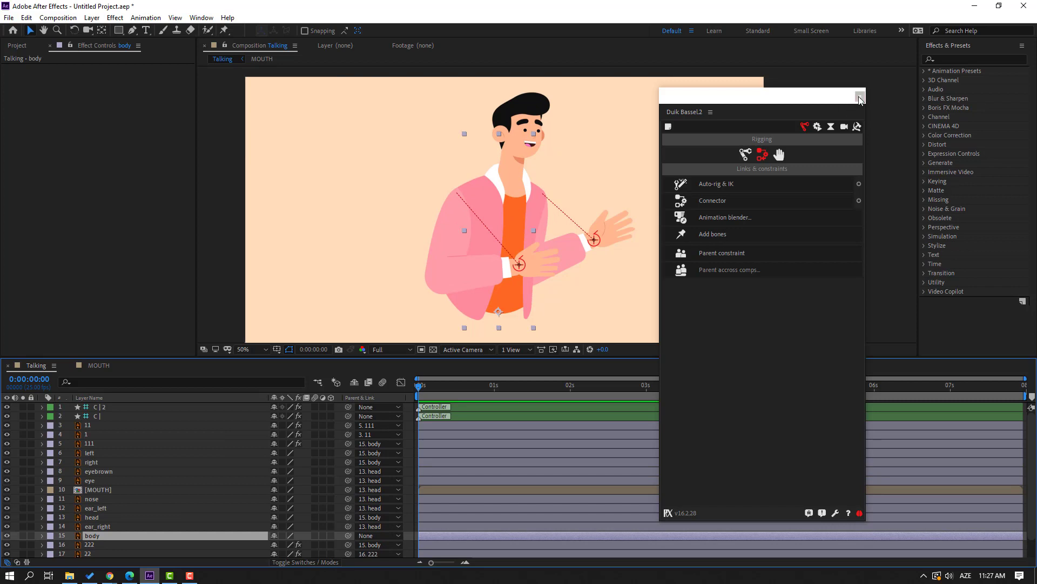
Close Duik Bassel.2 and start the eye layer's blink with a 100% scale keyframe at 0:00:00:06.
left_click(861, 97)
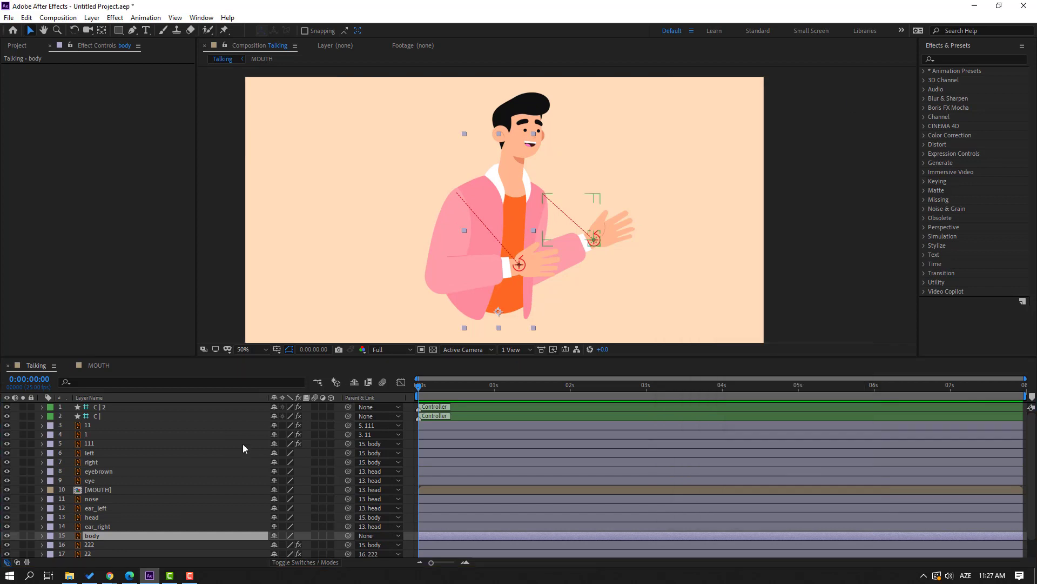
left_click(101, 481)
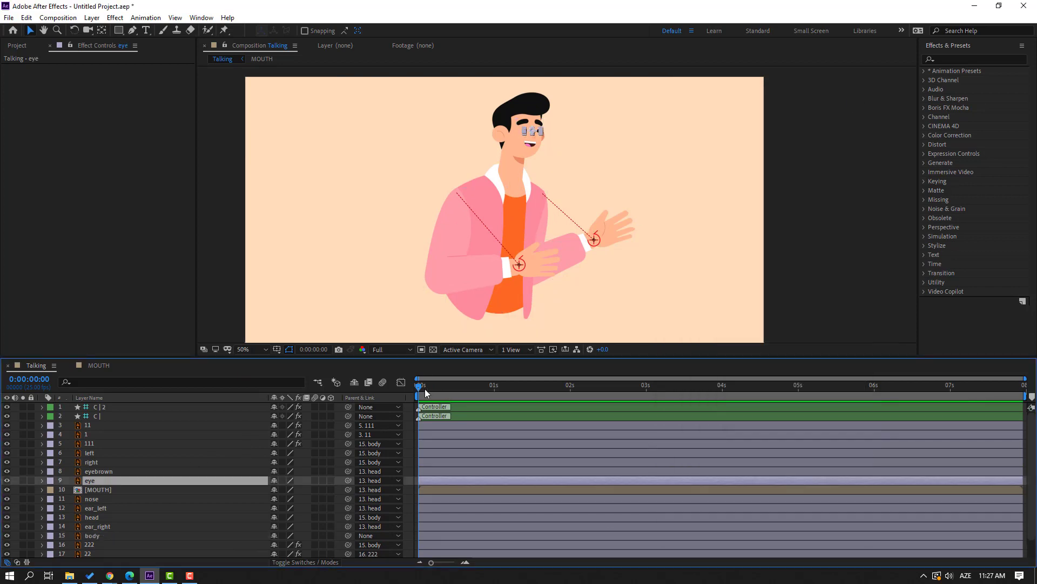
key("s")
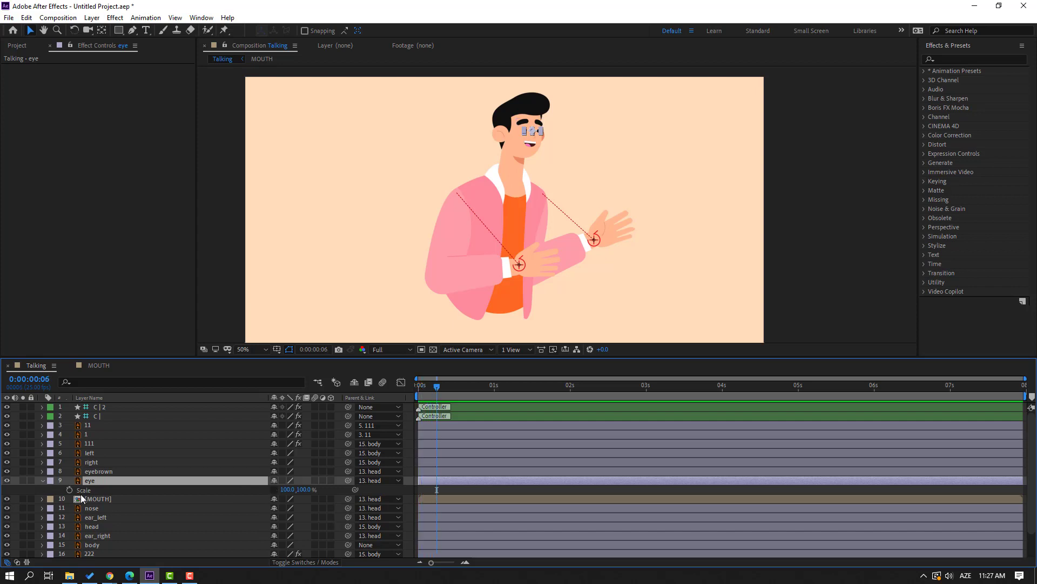
left_click(69, 490)
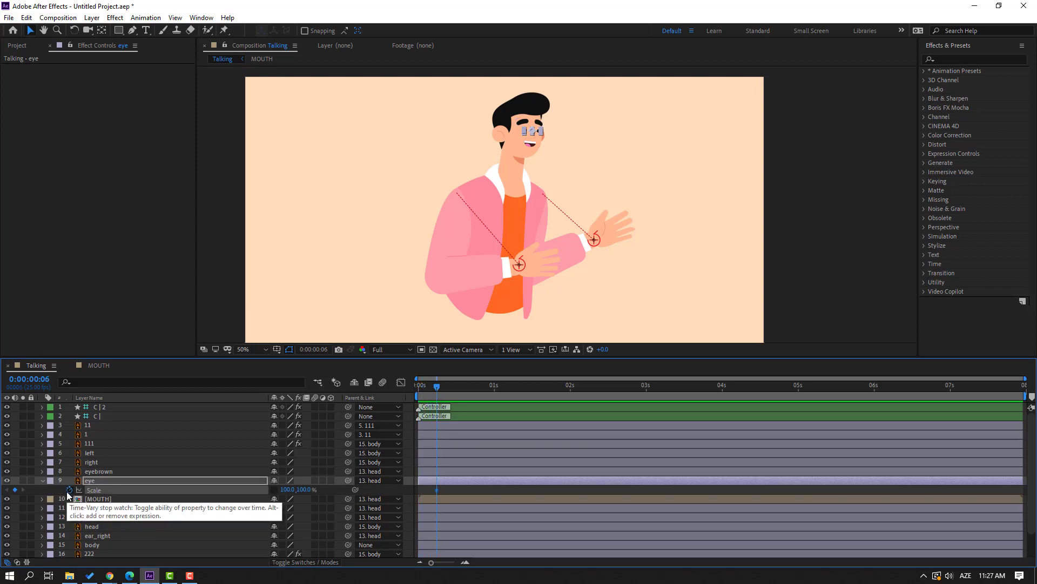
Keyframe the eye layer's vertical scale at 5% at 0:00:00:09 and back at 100% at 0:00:00:12.
key("Page_Down")
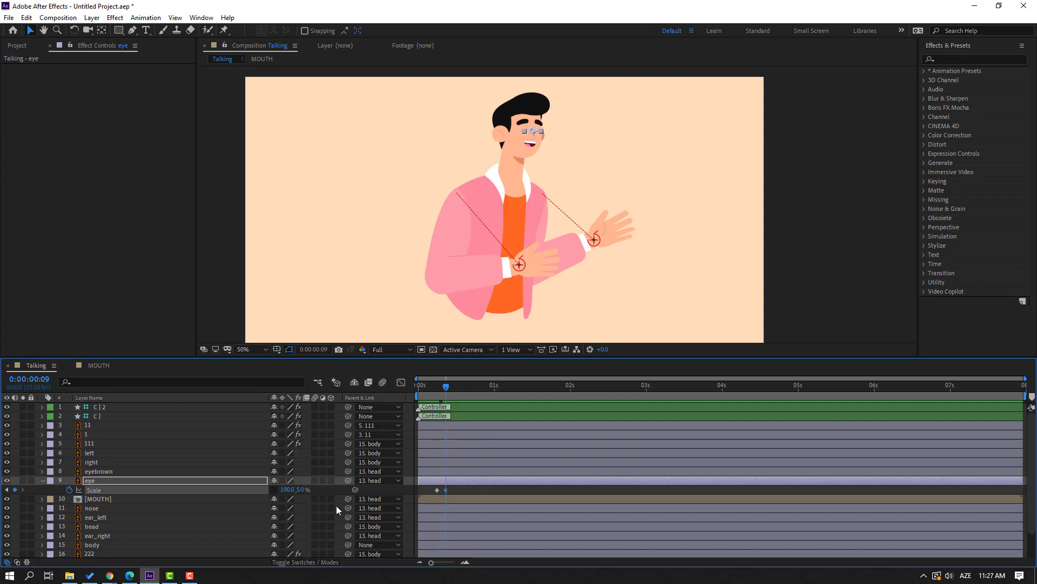
key("Page_Down")
key("Page_Down")
key("Page_Down")
type("00")
key("Return")
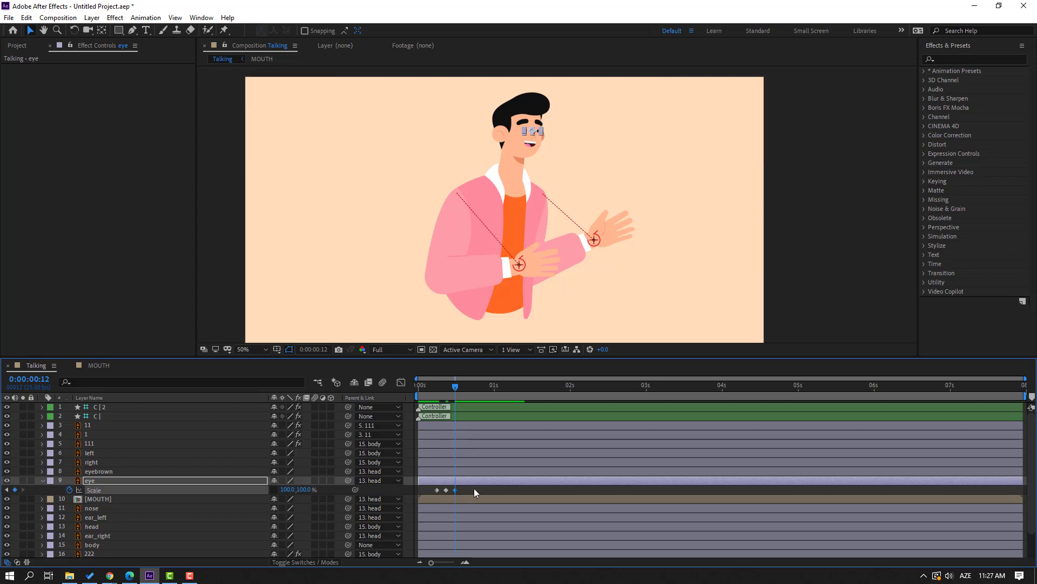
Apply Easy Ease to the three scale keyframes of the eye layer.
right_click(437, 489)
mouse_move(556, 482)
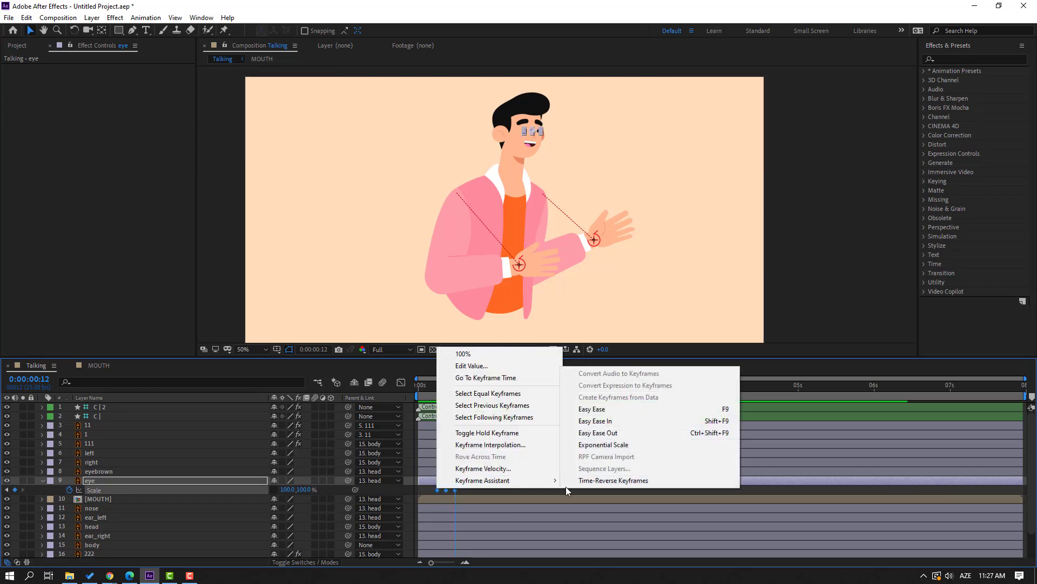
left_click(589, 411)
left_click(524, 485)
Check the eye blink up close, then paste copies of its three scale keyframes at intervals up to about 7 seconds and collapse the eye layer.
scroll(525, 93, "up", 6)
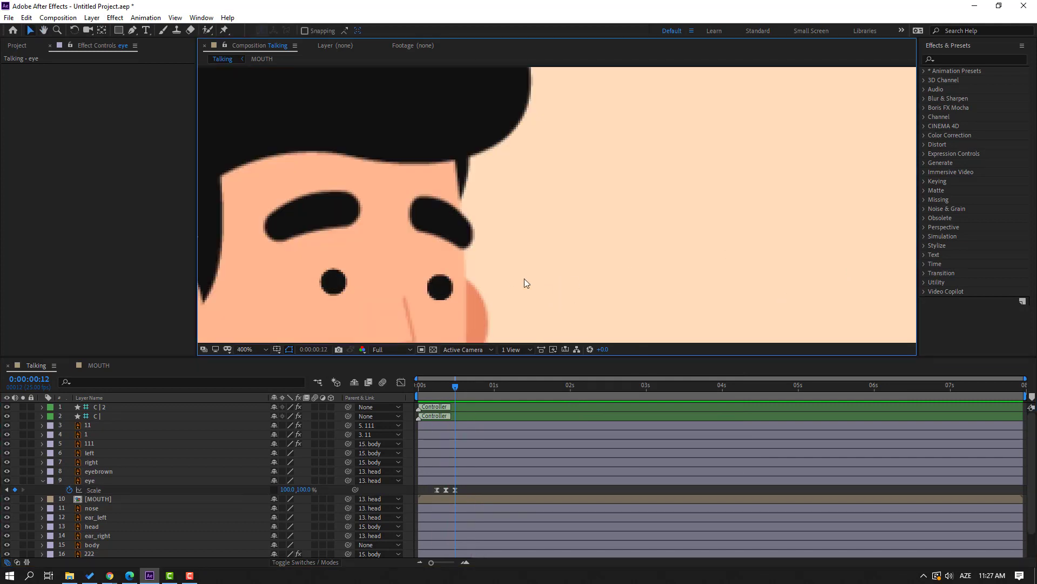
scroll(524, 280, "down", 8)
scroll(524, 263, "up", 2)
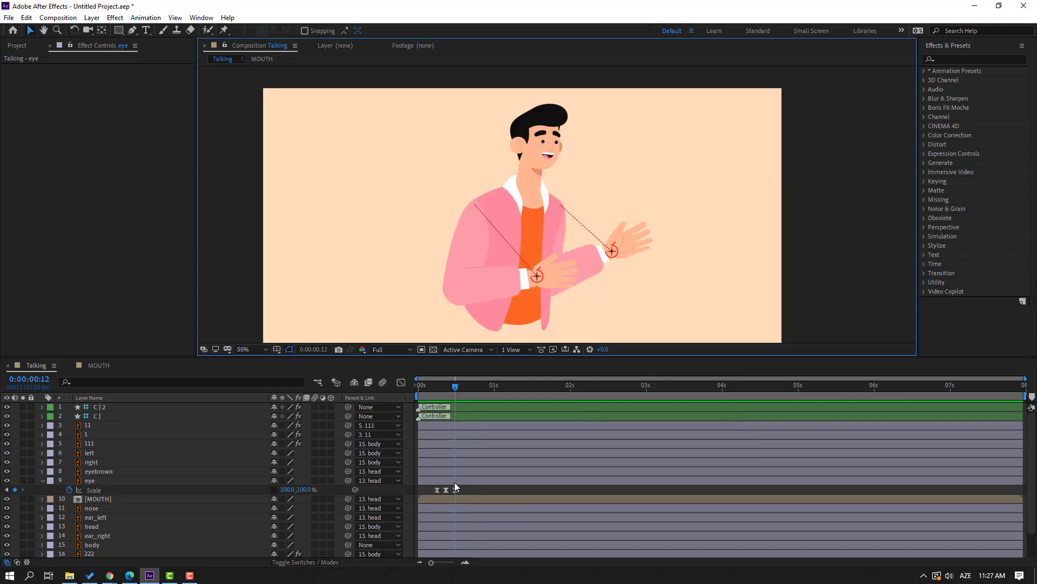
left_click_drag(472, 486, 425, 495)
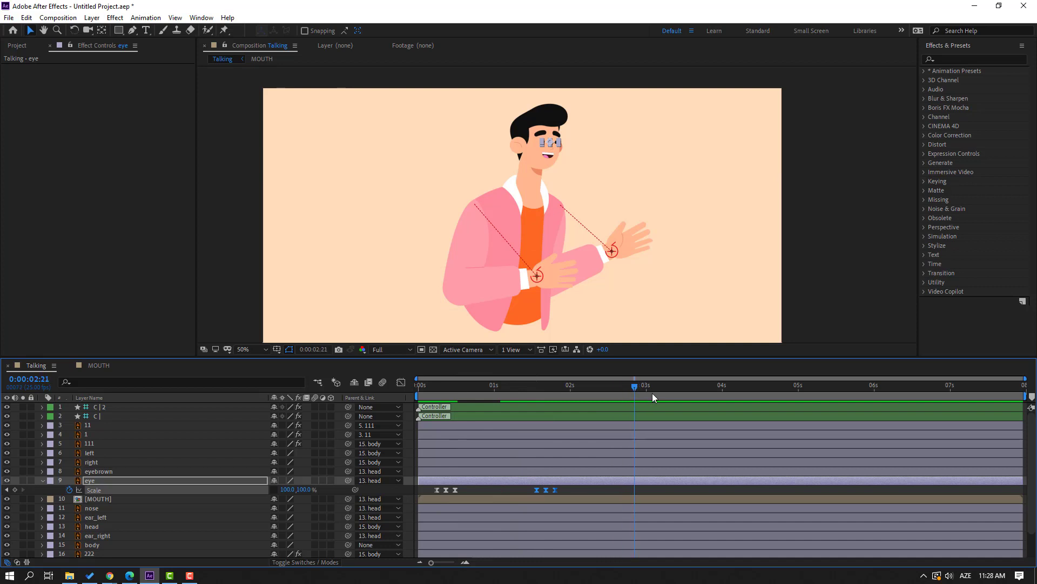
key("ctrl+v")
left_click_drag(740, 388, 846, 389)
left_click(940, 390)
key("ctrl+v")
key("Home")
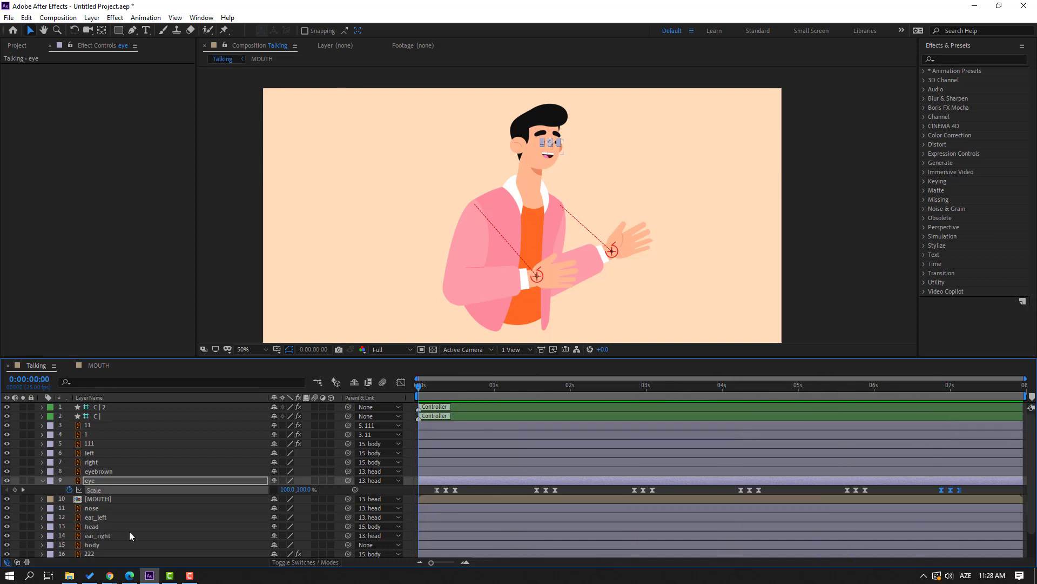
left_click(43, 480)
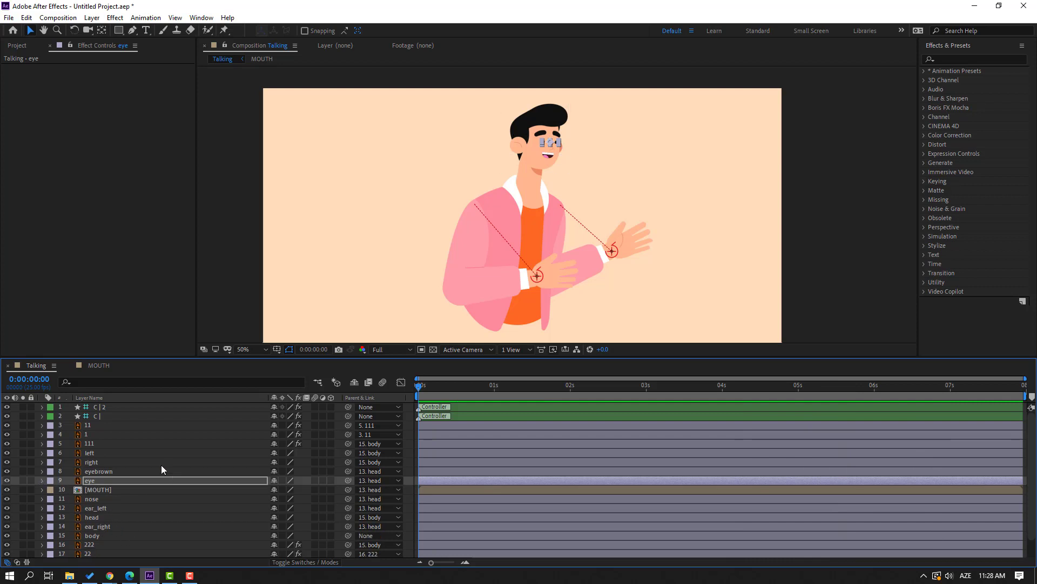
Start position keyframing on the C| arm controller at 0:00:00:04.
left_click(114, 416)
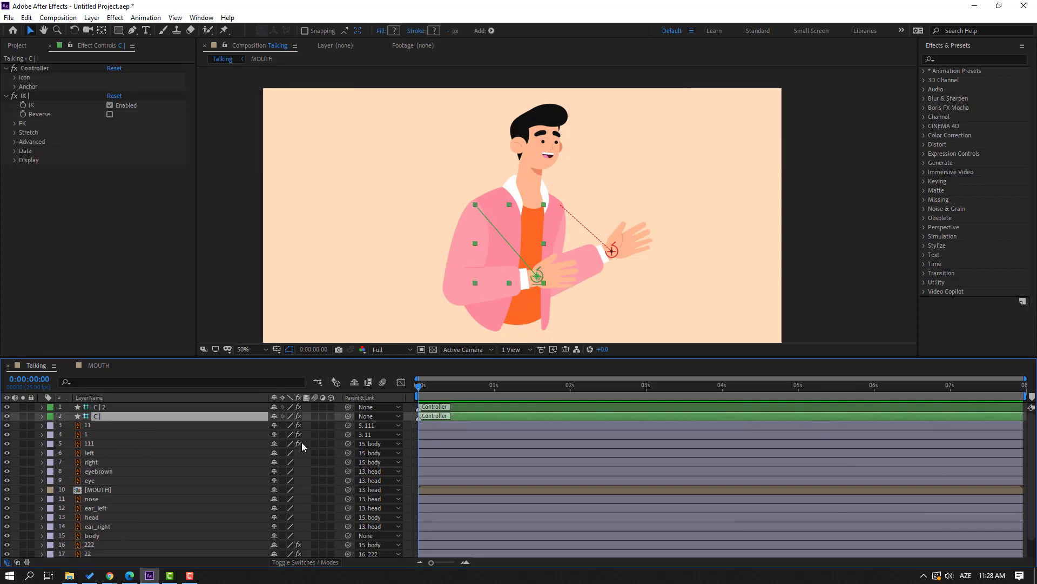
key("p")
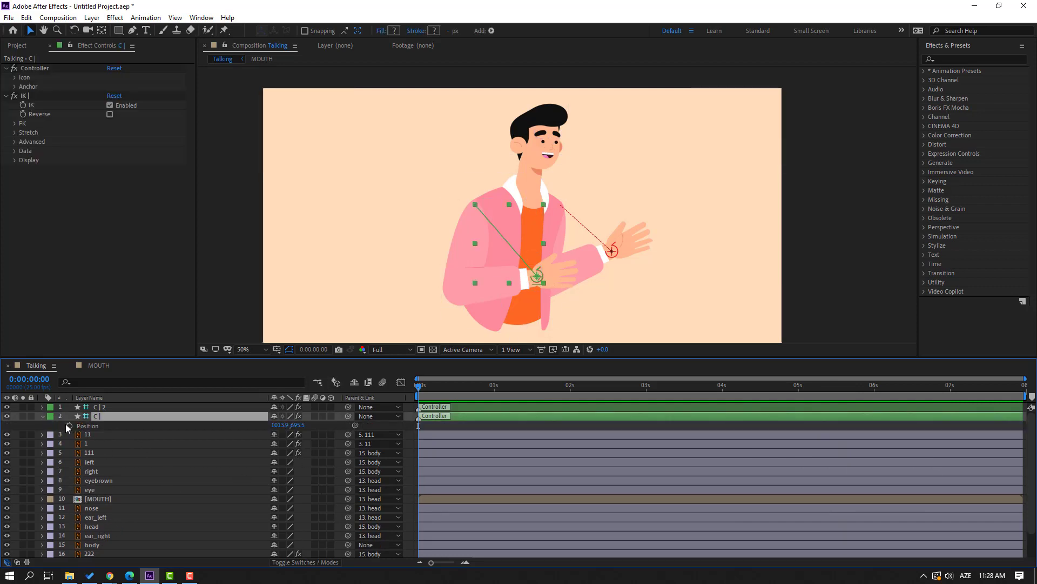
left_click(69, 426)
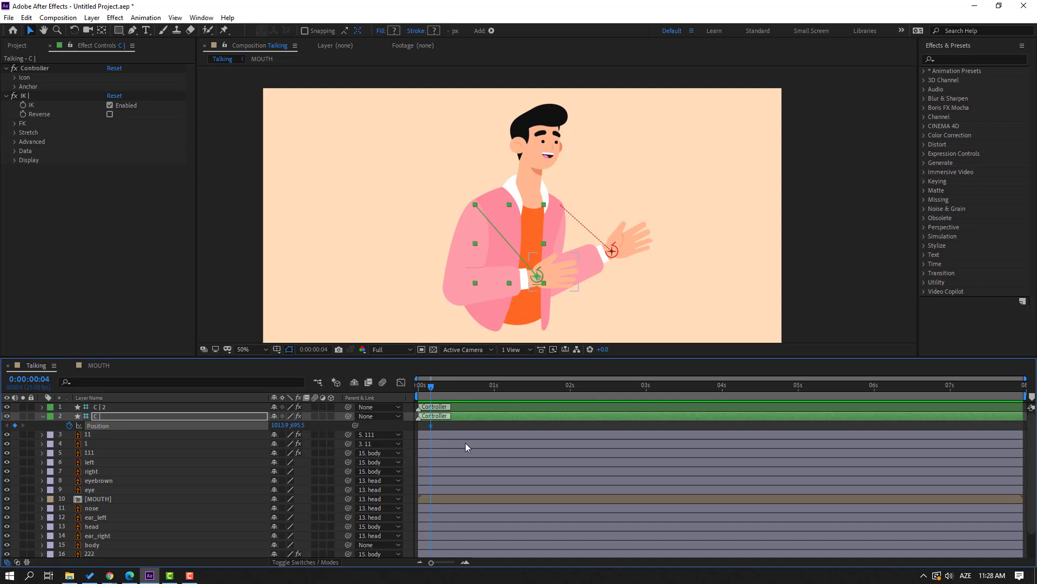
Keyframe the C| controller at about 1090.9, 674.5 at 0:00:00:14 and about 1087.9, 715.5 at 0:00:00:24.
key("shift+Page_Down")
key("period")
key("period")
left_click_drag(531, 298, 550, 205)
key("v")
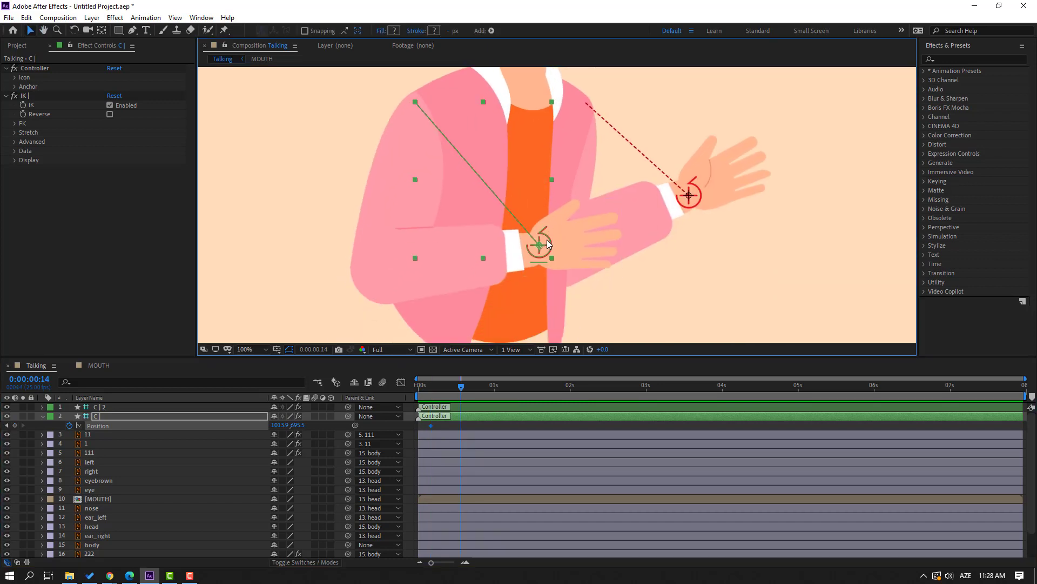
left_click_drag(540, 245, 587, 250)
key("shift+Page_Down")
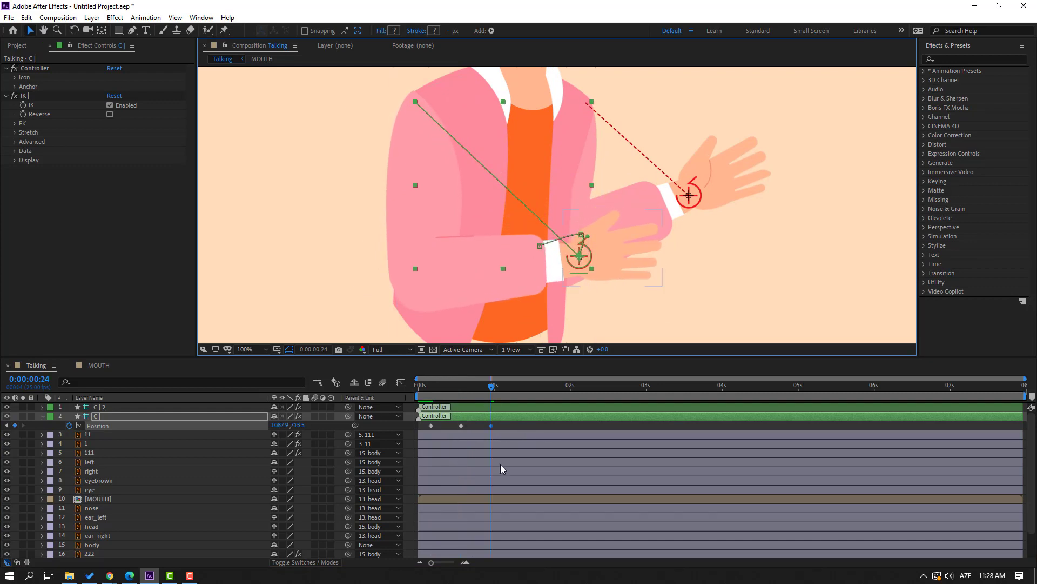
Apply Easy Ease to the three position keyframes of the C| controller and preview the arm motion.
right_click(431, 425)
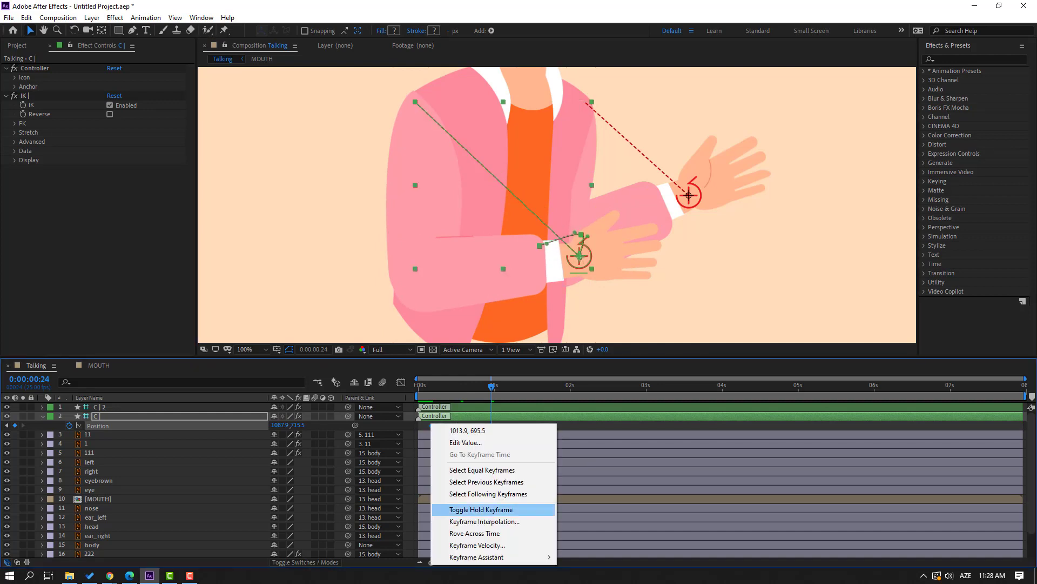
mouse_move(538, 559)
left_click(622, 485)
scroll(390, 270, "down", 4)
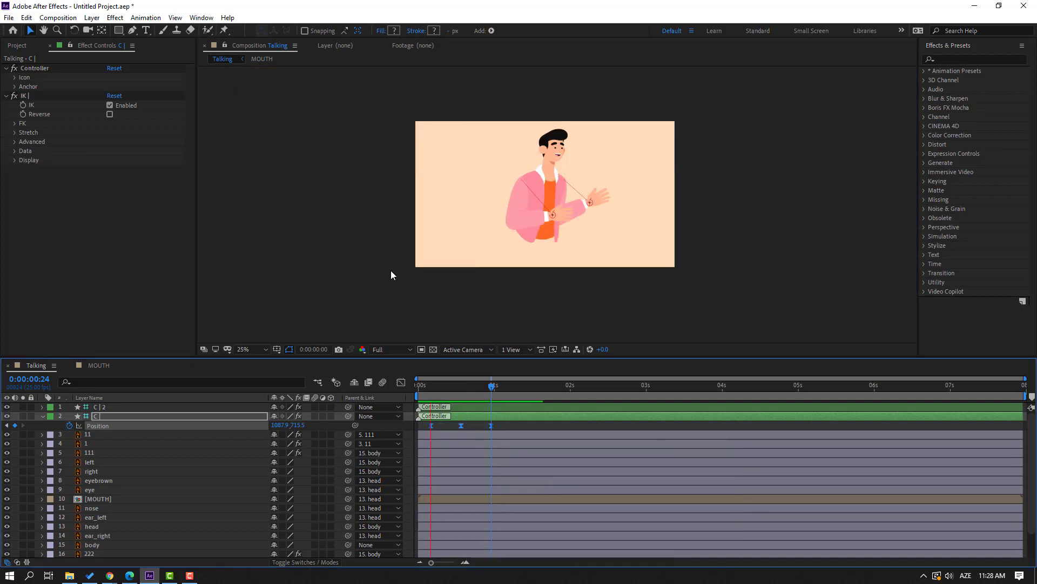
scroll(478, 251, "up", 2)
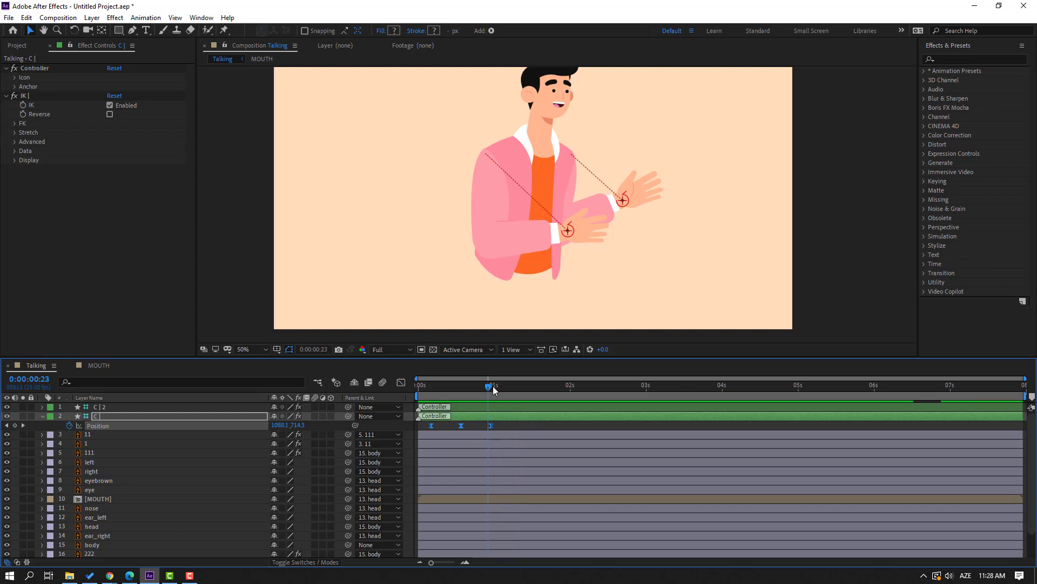
Hold the C| controller's position with a keyframe at 0:00:01:03, then move it to about 945.9, 783.5 at 0:00:01:13.
left_click_drag(493, 386, 504, 386)
left_click(15, 425)
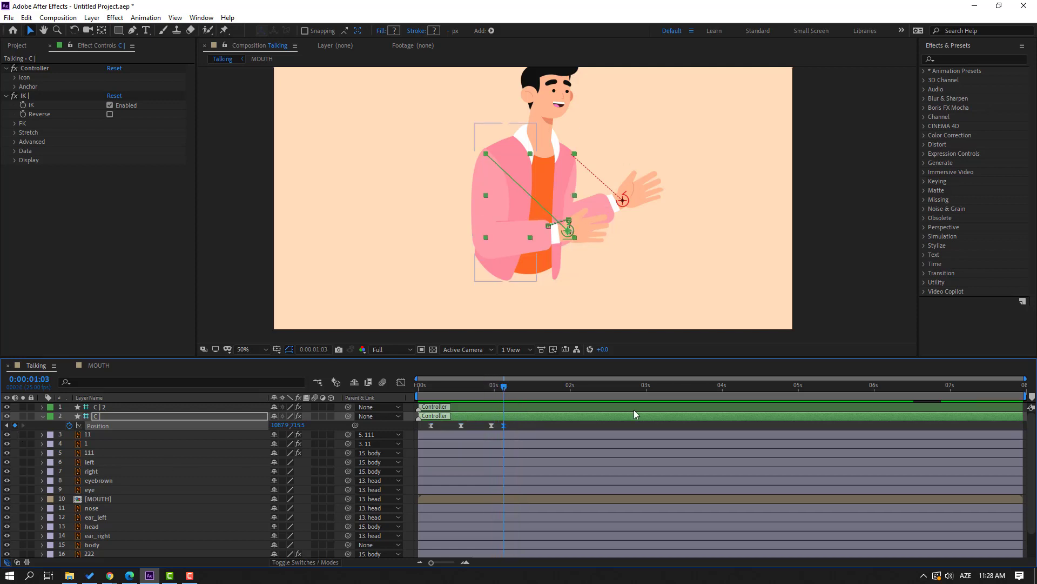
left_click(534, 398)
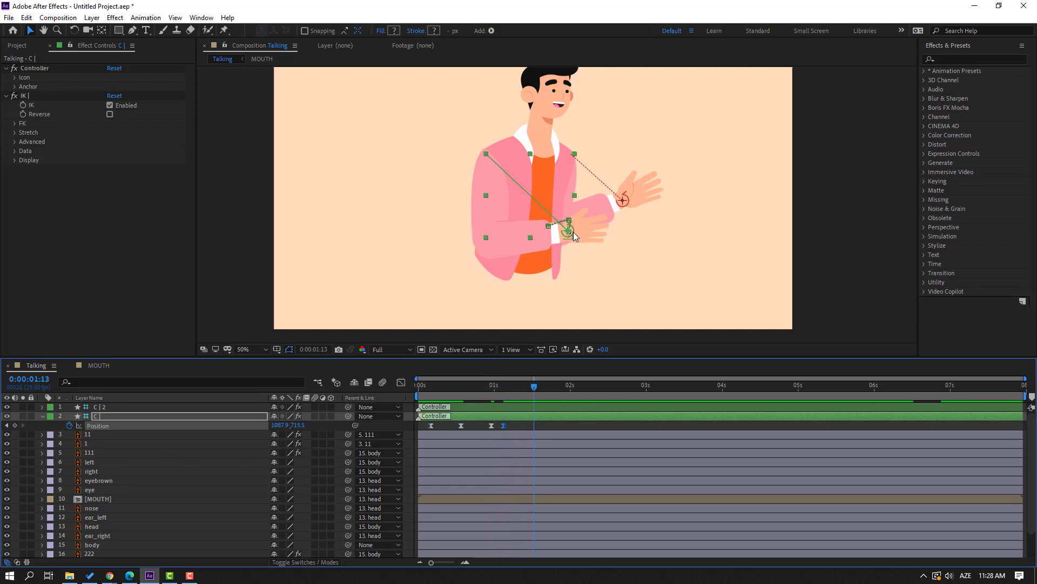
left_click_drag(574, 236, 536, 250)
left_click_drag(499, 386, 534, 389)
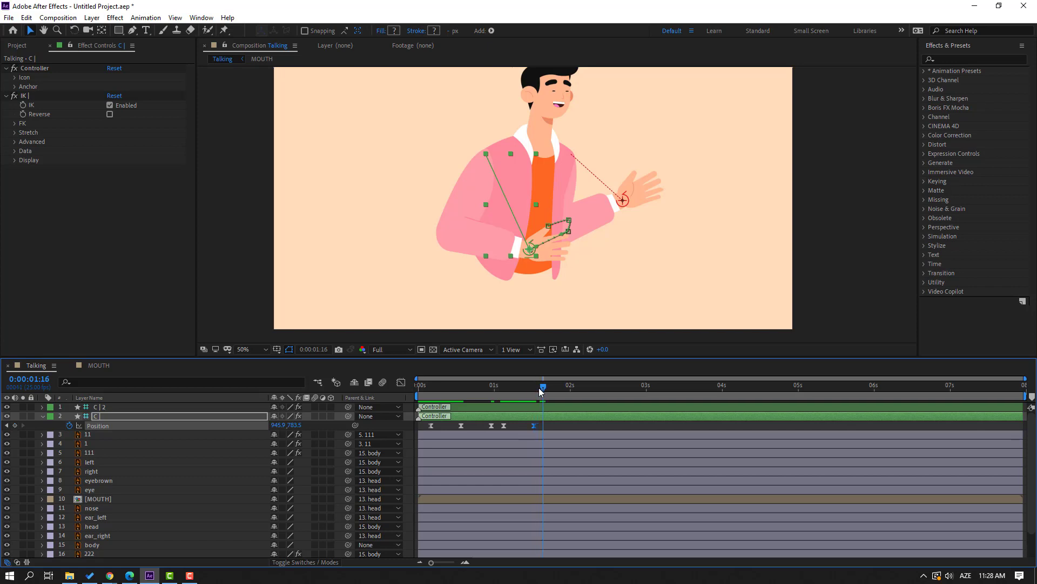
Add a short hold keyframe to the C| controller, move it to about 1043.9, 613.5 at 0:00:02:00, and preview the motion.
left_click_drag(538, 390, 541, 390)
key("shift+Page_Down")
left_click_drag(531, 248, 558, 201)
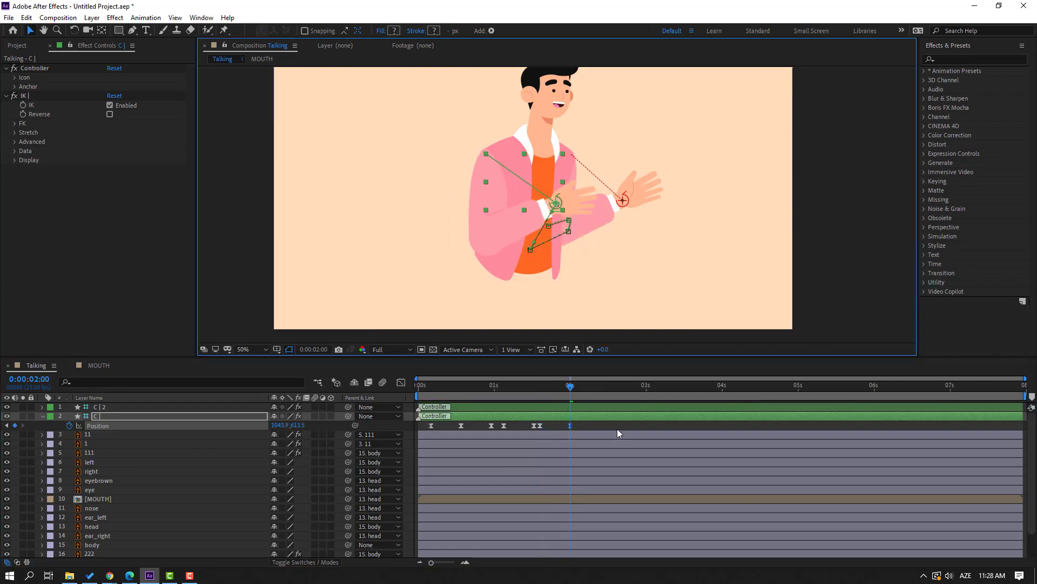
key("space")
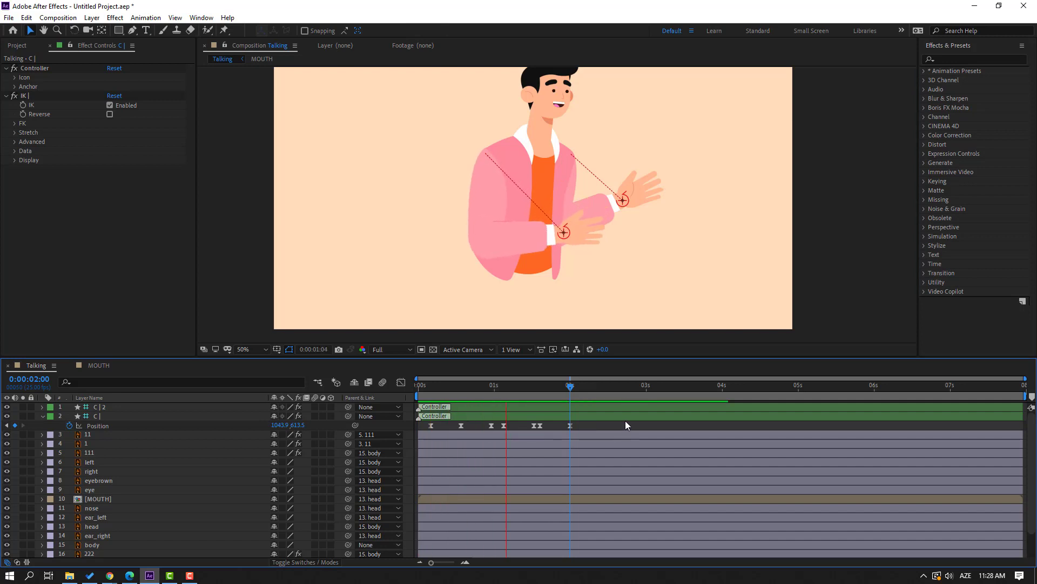
Start position keyframing on the C| 2 arm controller at 0:00:00:05.
left_click_drag(572, 393, 419, 386)
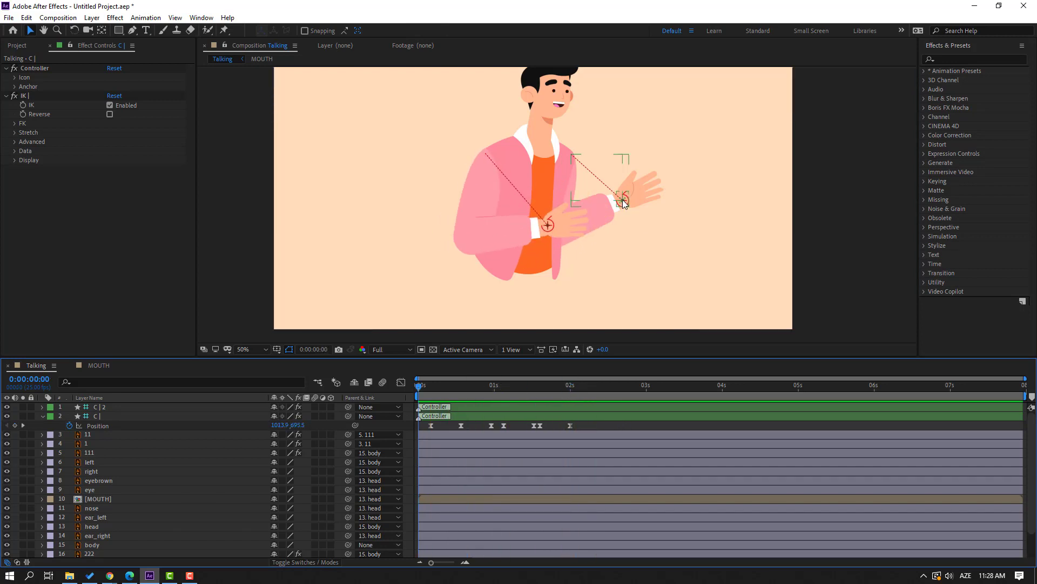
left_click(623, 202)
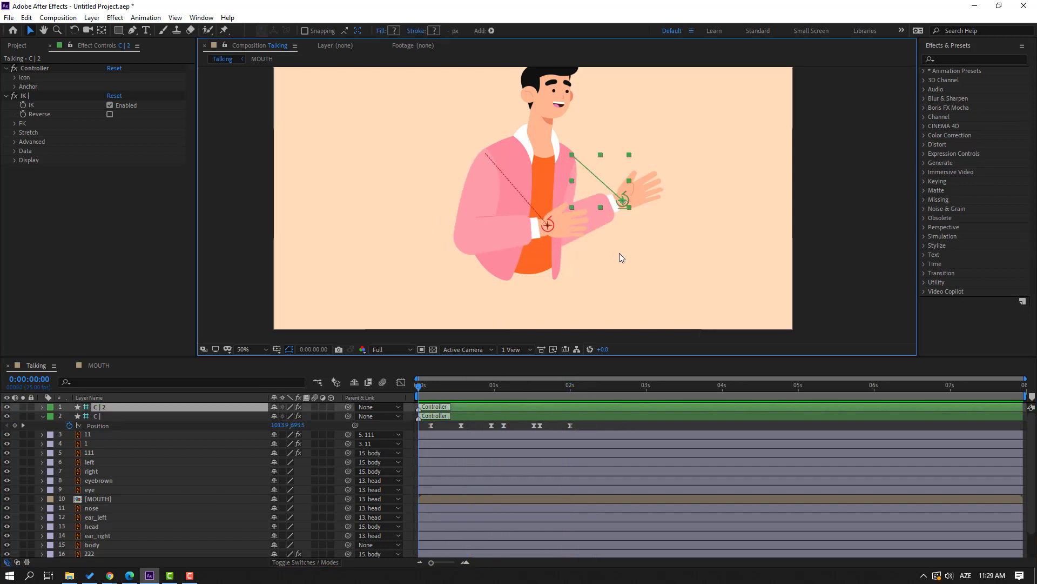
key("p")
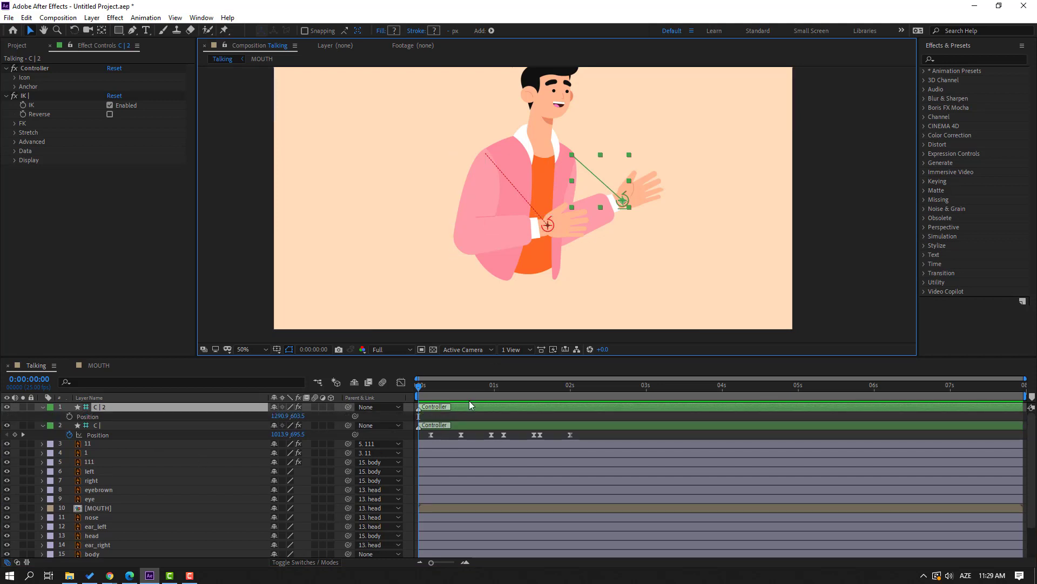
left_click_drag(429, 384, 461, 385)
left_click(69, 416)
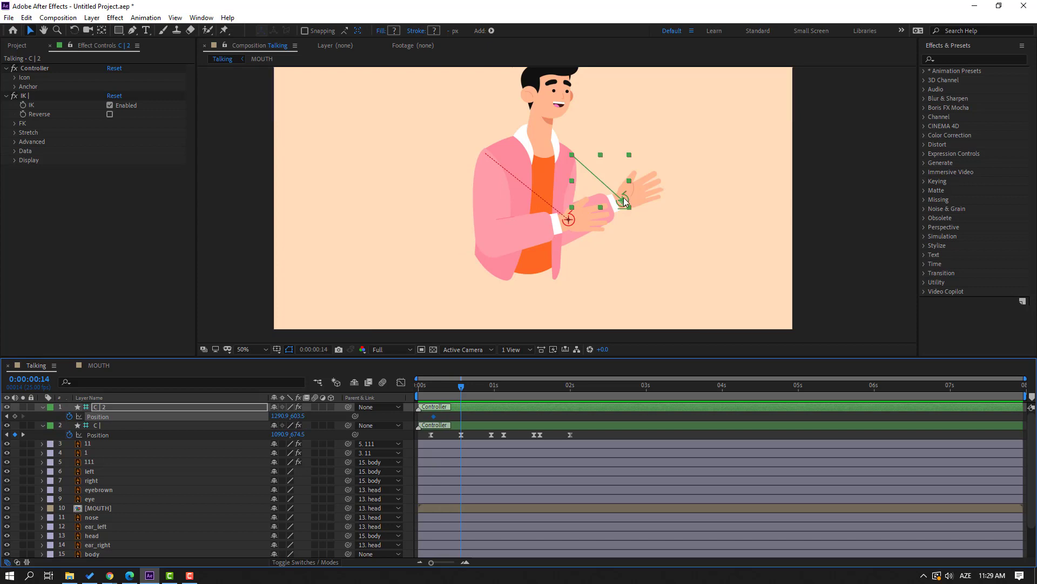
Keyframe the C| 2 controller at about 1304.9, 607.5 at 0:00:00:14.
mouse_move(623, 198)
left_mouse_down()
mouse_move(617, 219)
mouse_move(614, 207)
left_mouse_up()
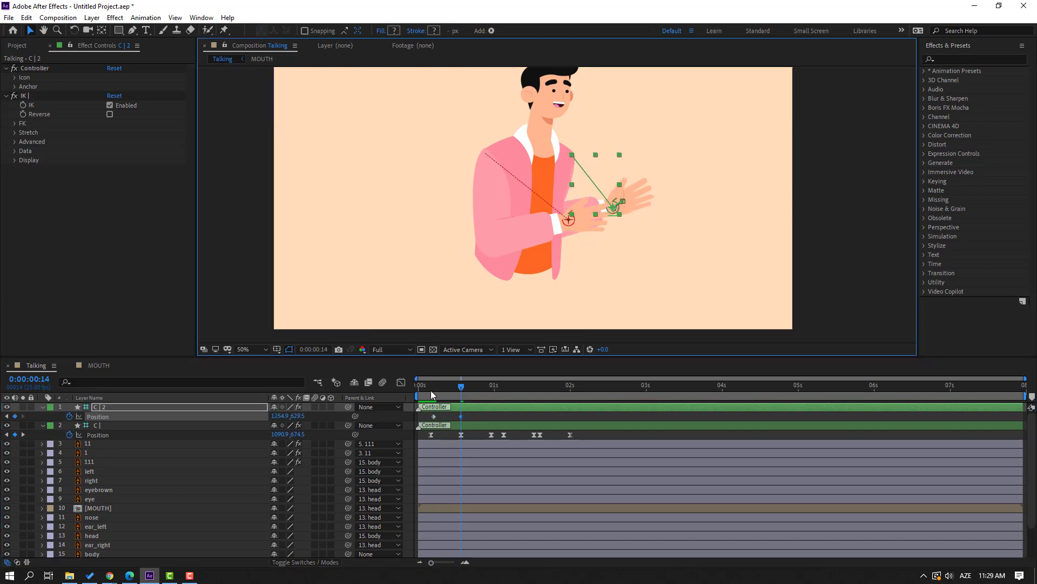
left_click_drag(430, 387, 463, 387)
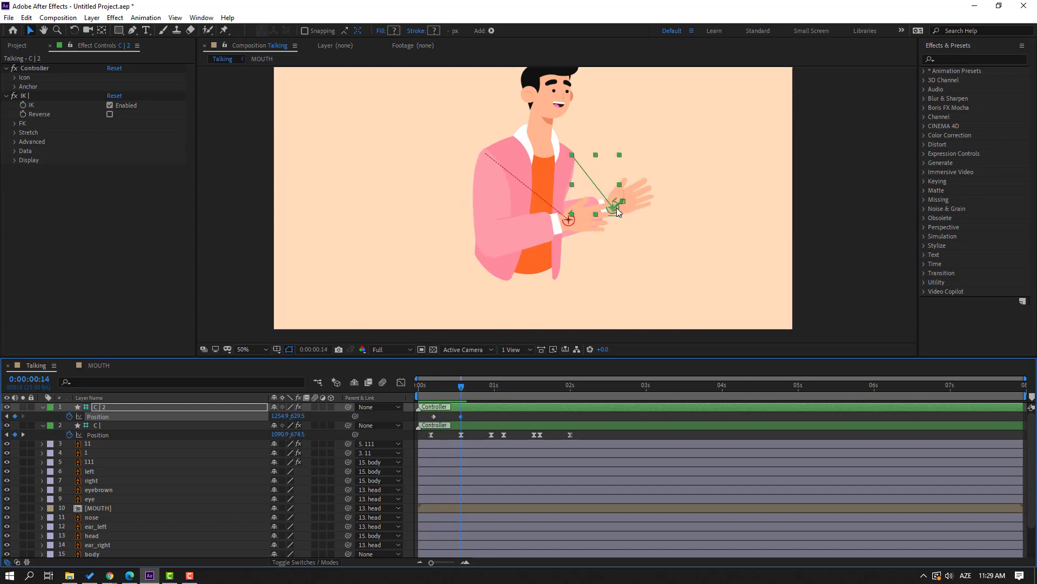
left_click_drag(617, 210, 630, 204)
Nudge the C| 2 controller's starting position at 0:00:00:05 inward and down to about 1270.9, 663.5.
left_click_drag(459, 387, 434, 387)
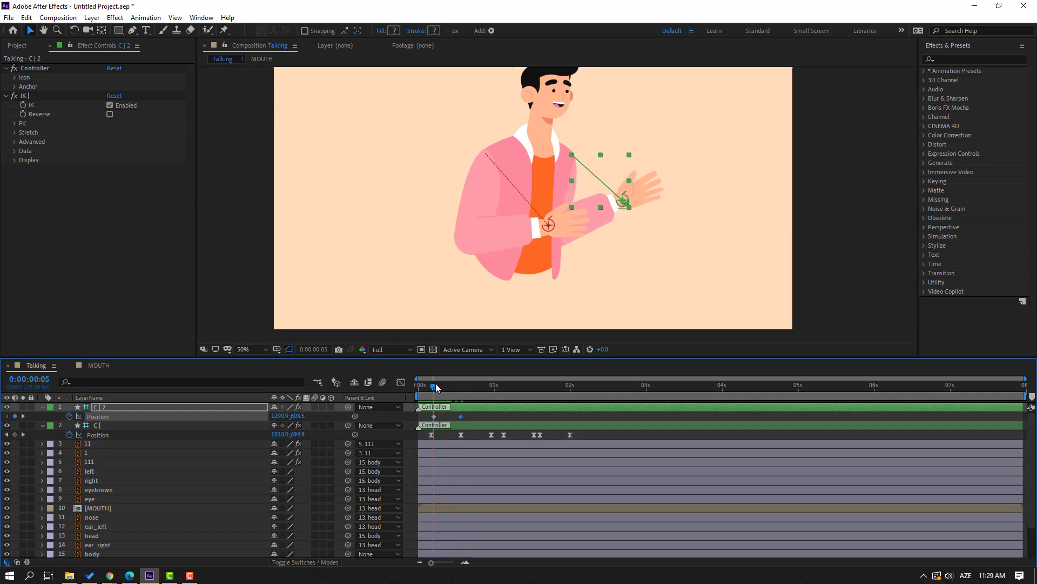
left_click(631, 208)
key("shift+Left")
key("shift+Left")
key("shift+Right")
key("shift+Right")
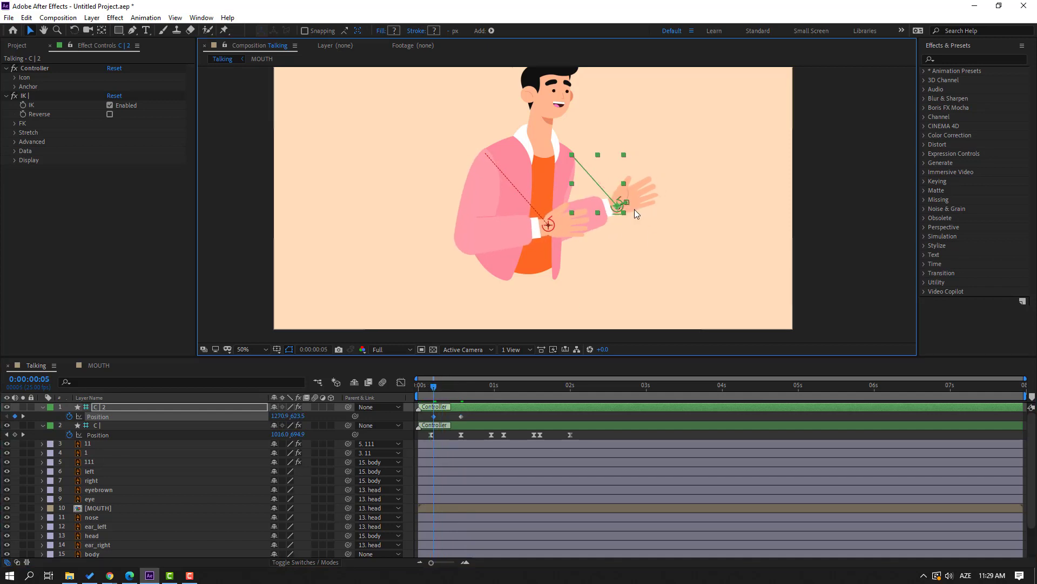
key("shift+Down")
key("shift+Down")
key("shift+Down")
key("shift+Down")
key("shift+Down")
key("shift+Down")
key("shift+Left")
key("shift+Left")
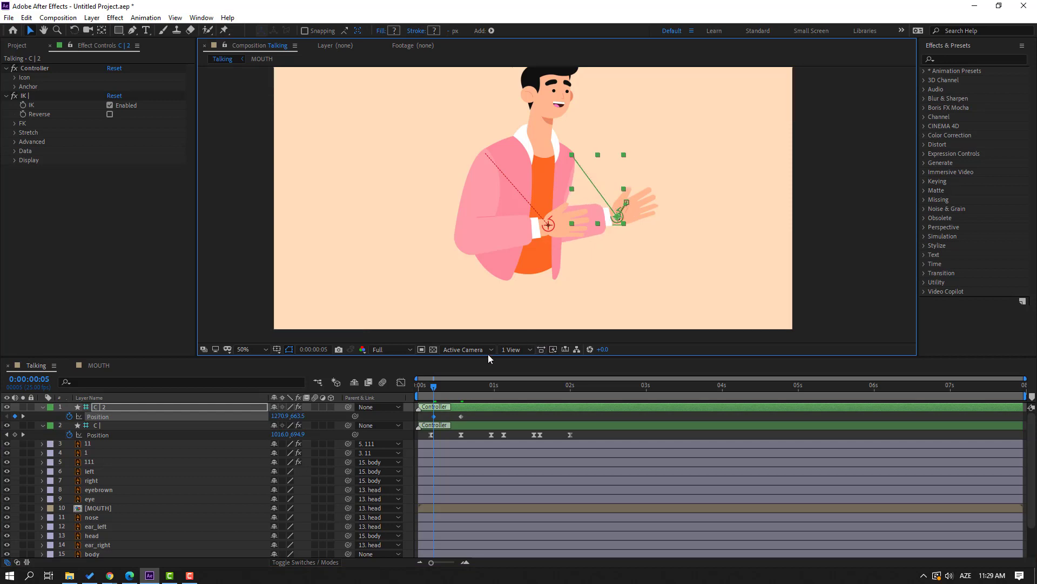
Check the raised hand pose and apply Easy Ease to both position keyframes of the C| 2 controller.
left_click_drag(434, 379, 464, 385)
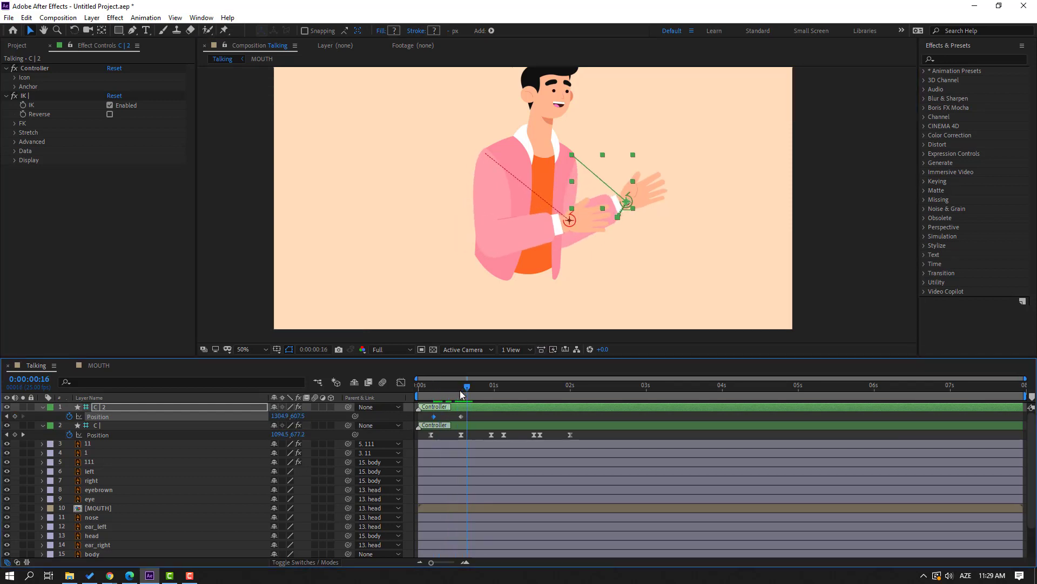
right_click(434, 416)
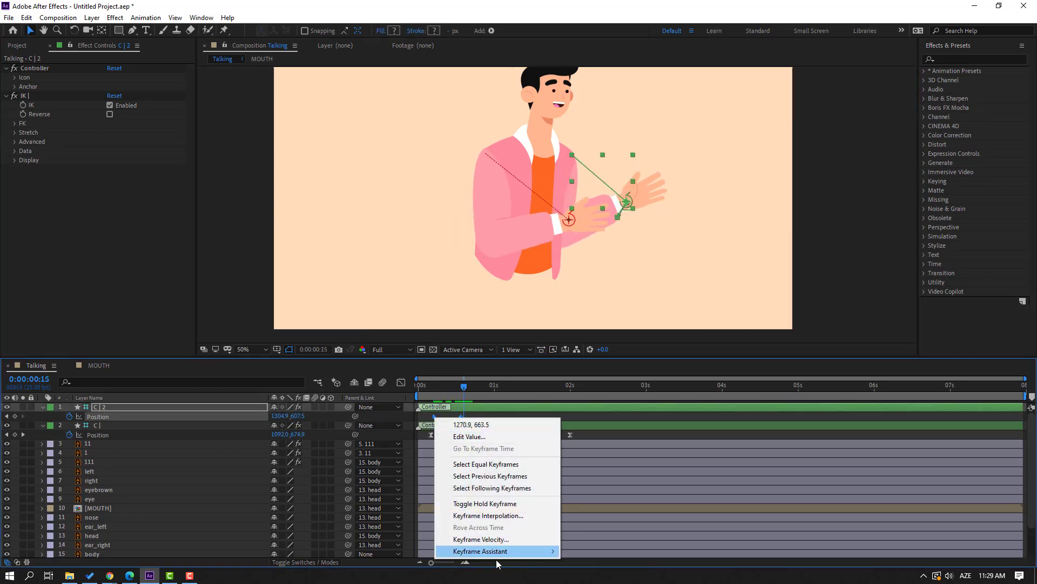
mouse_move(502, 552)
left_click(589, 480)
left_click(443, 425)
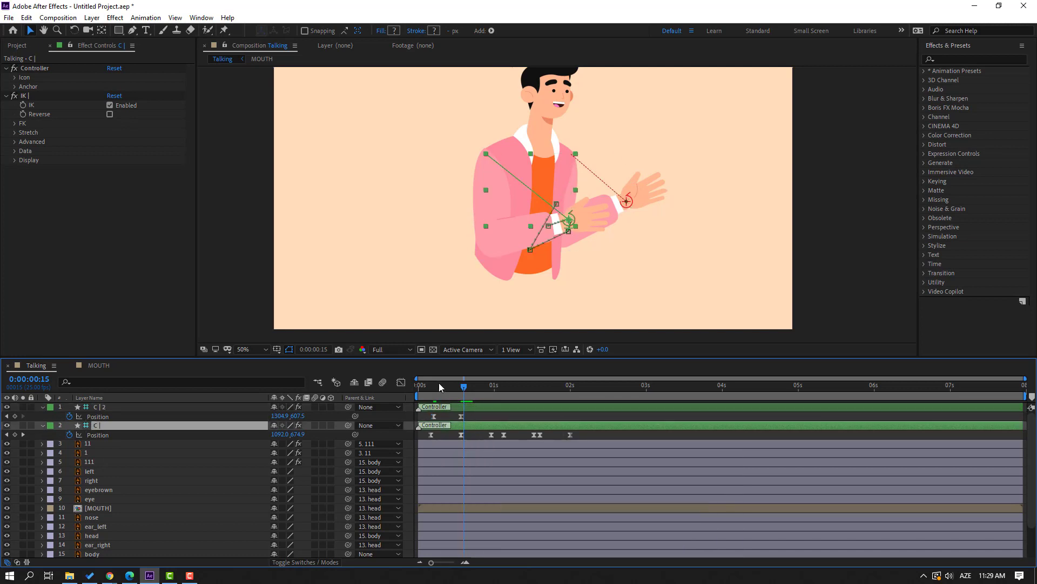
Move the C| 2 controller to about 1333.9, 692.5 at 0:00:00:24 and preview both arms.
left_click(436, 385)
left_click_drag(445, 389, 491, 385)
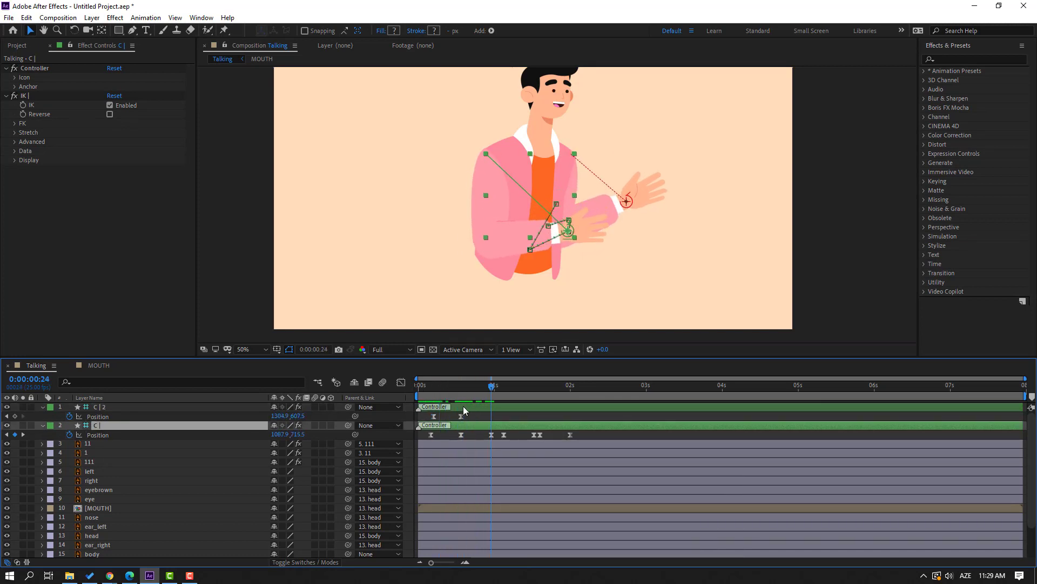
left_click(311, 423)
left_click_drag(298, 416, 295, 421)
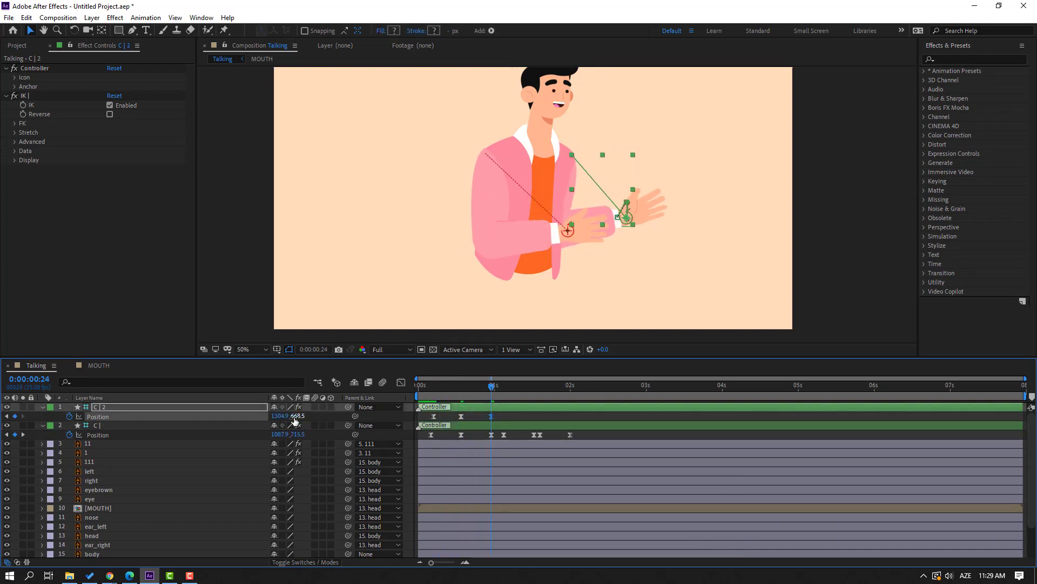
left_click_drag(472, 381, 499, 385)
left_click_drag(277, 416, 316, 414)
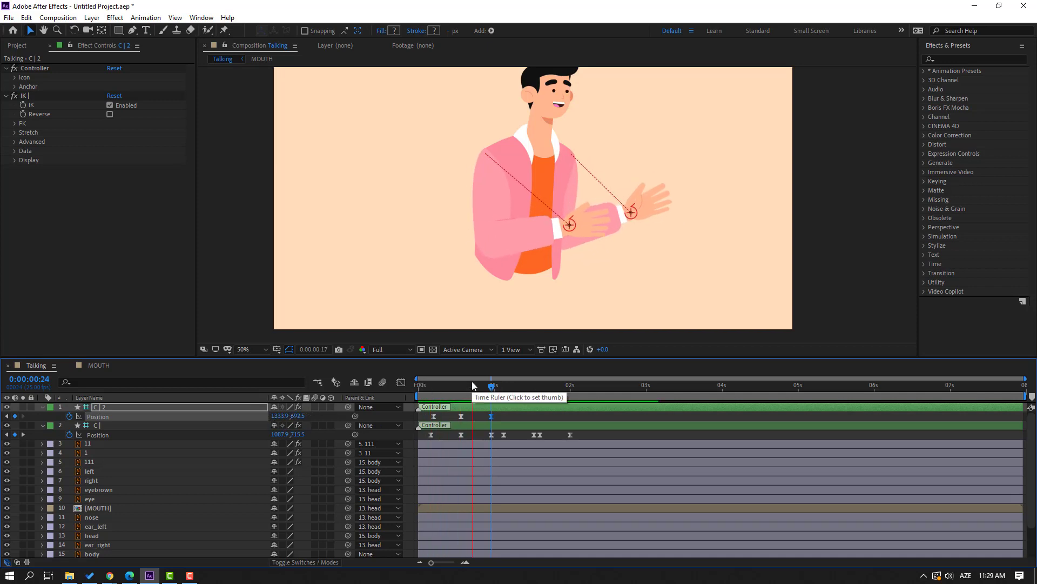
Add a fourth C| 2 position keyframe with the hand raised and pulled inward, and shift it to about 0:00:01:10.
left_click(493, 385)
left_click_drag(497, 388, 517, 387)
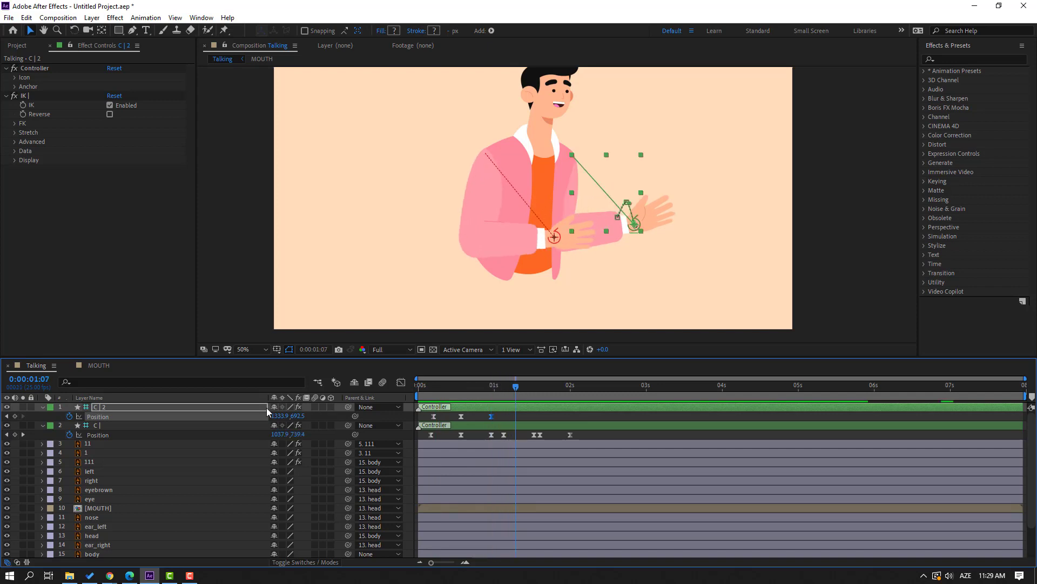
left_click_drag(276, 416, 525, 416)
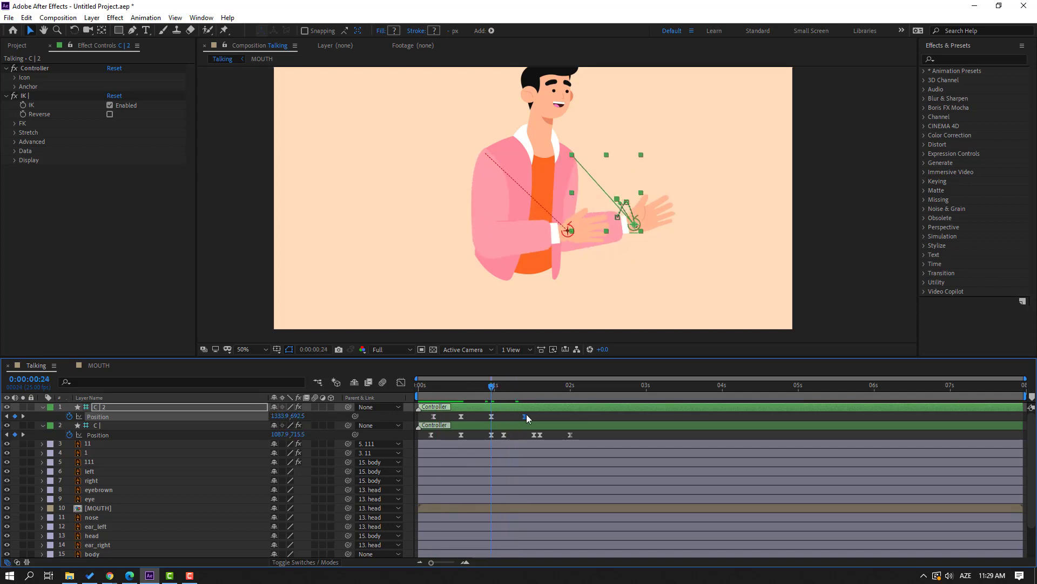
Add a fifth C| 2 position keyframe at 0:00:01:20 with the hand lowered to 1268.9, 670.5, and preview the gesture.
key("j")
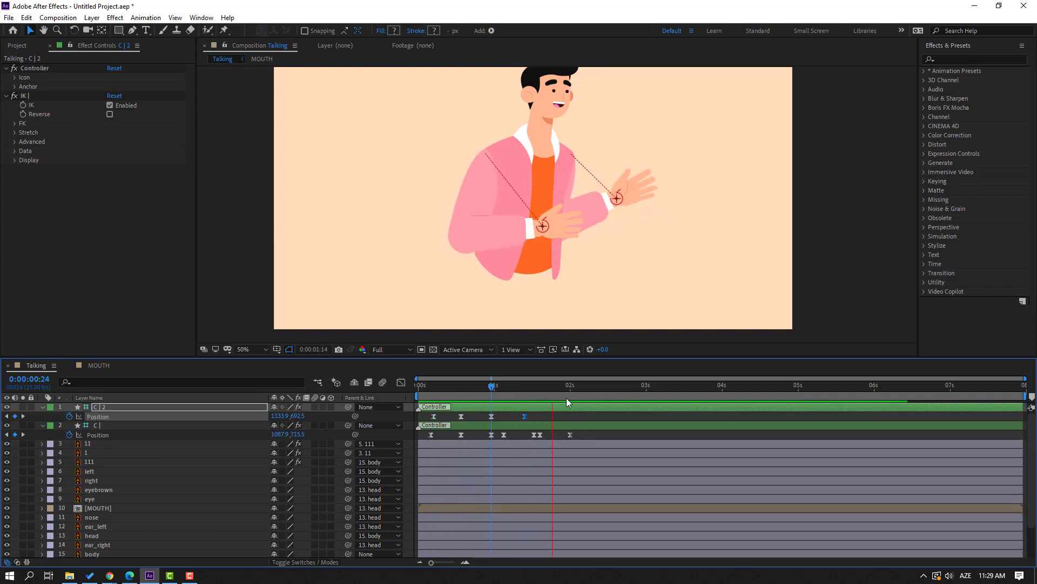
left_click(556, 387)
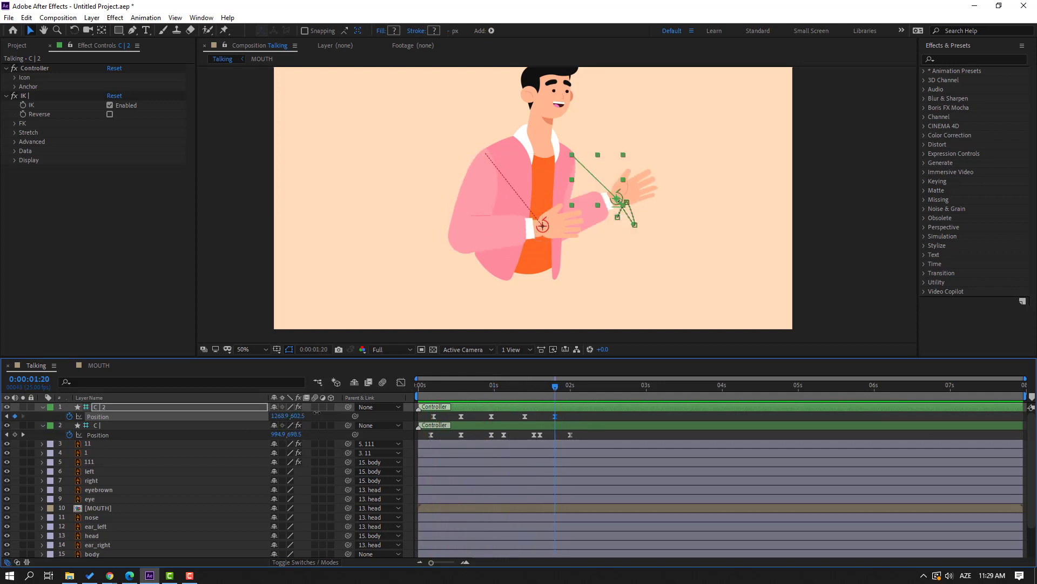
left_click_drag(297, 415, 334, 415)
key("space")
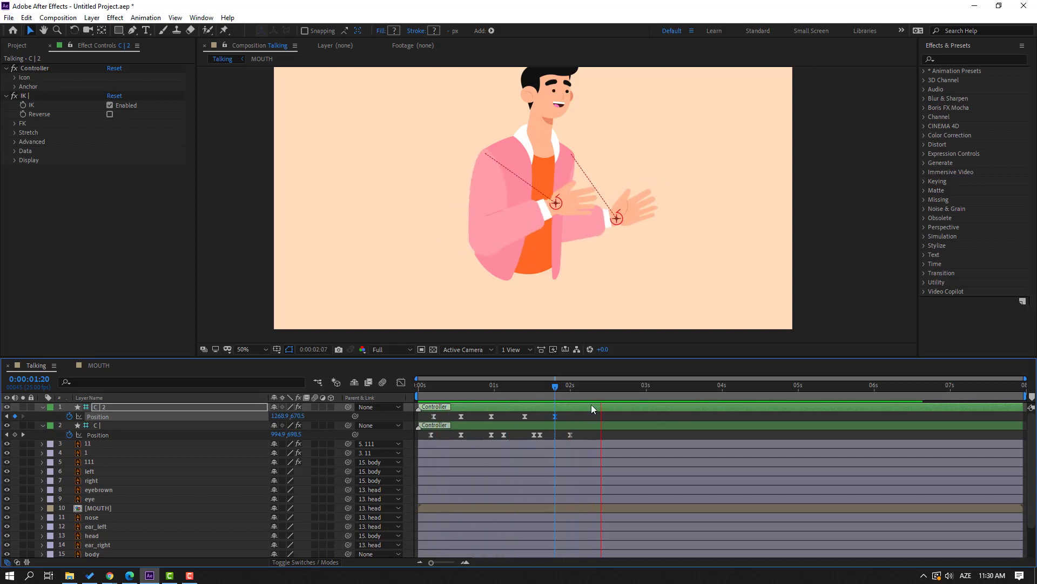
Copy the five C| 2 position keyframes, paste them at 0:00:02:02, 0:00:03:24 and 0:00:05:20, and preview the repeated gesture.
left_click_drag(569, 417, 433, 422)
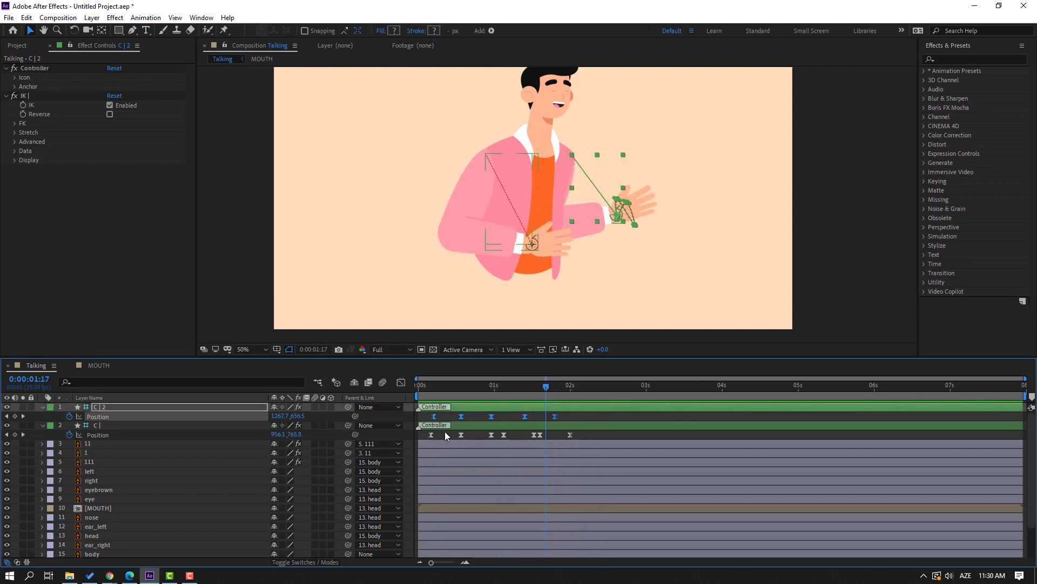
left_click_drag(546, 386, 577, 385)
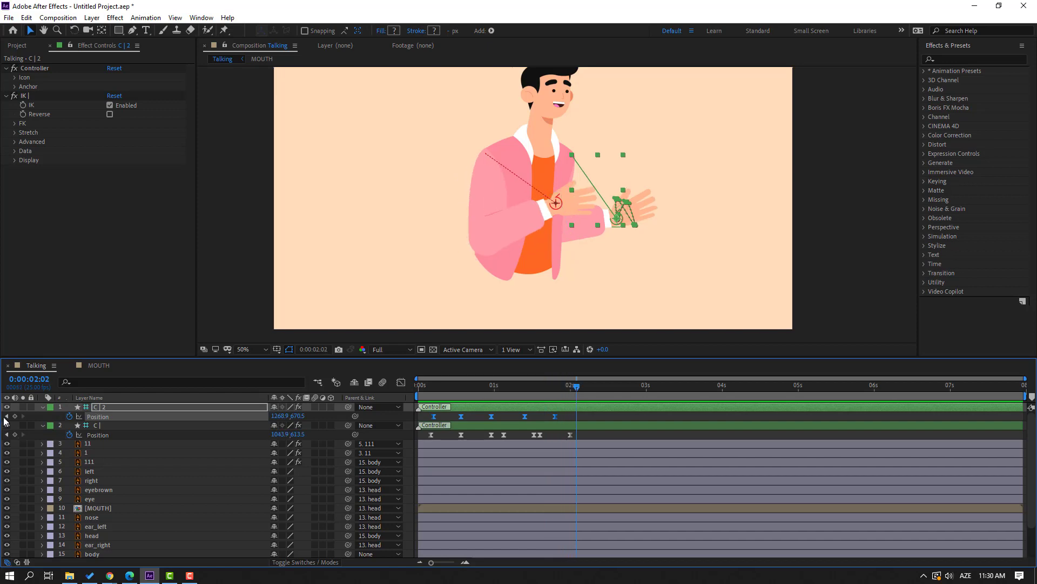
key("ctrl+v")
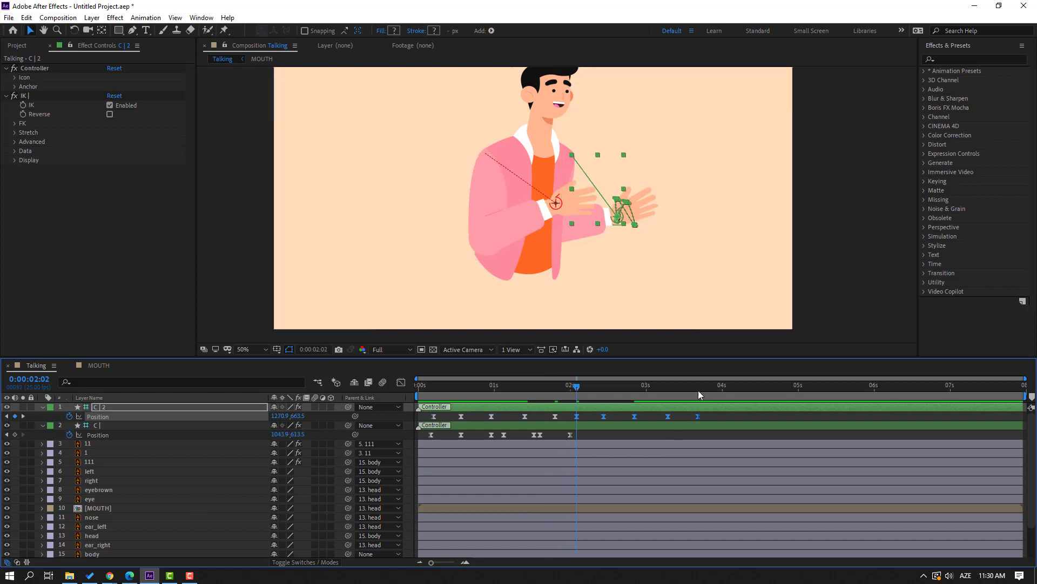
left_click(714, 387)
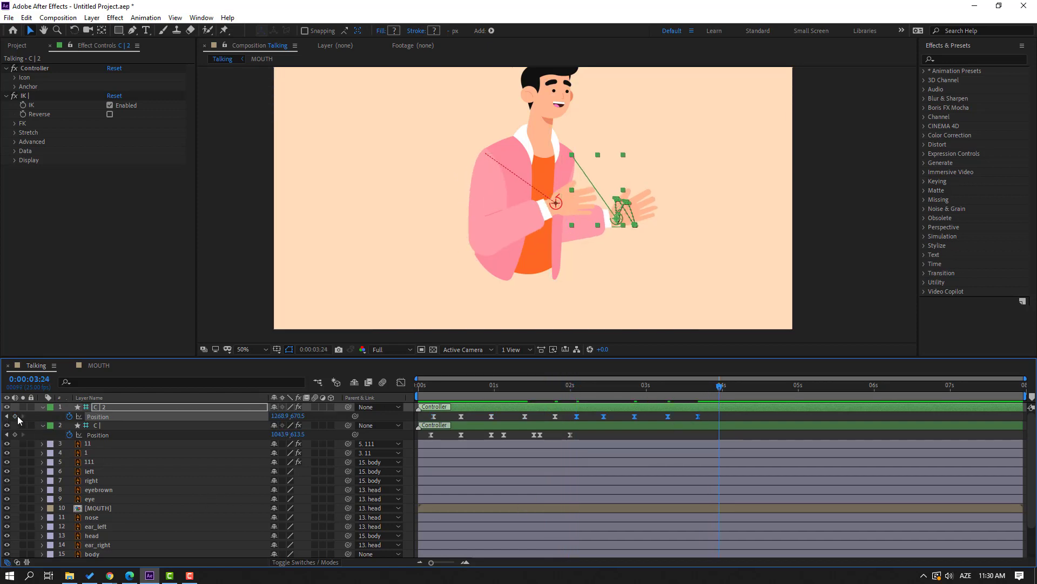
key("ctrl+v")
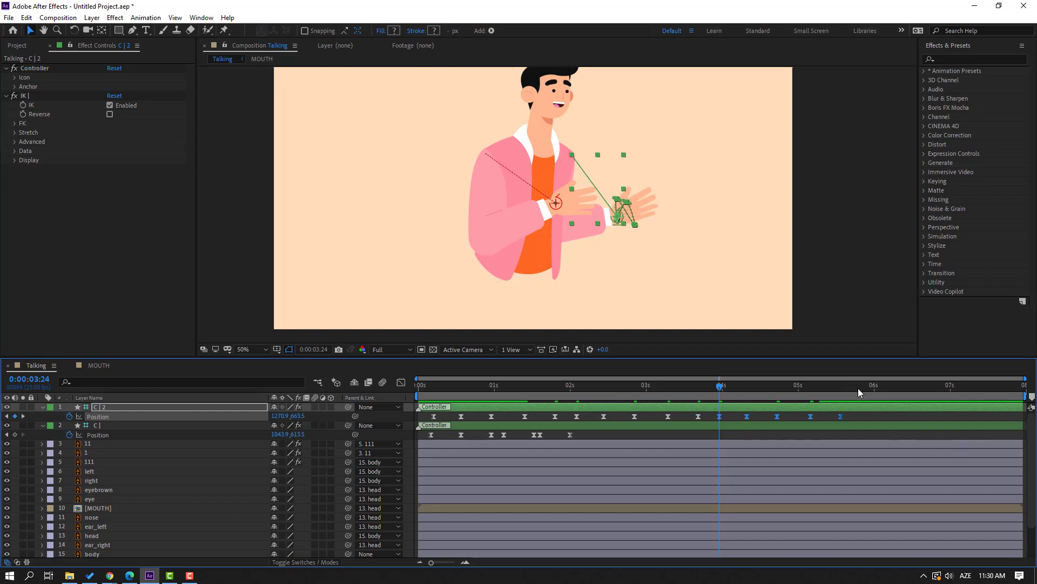
left_click(858, 386)
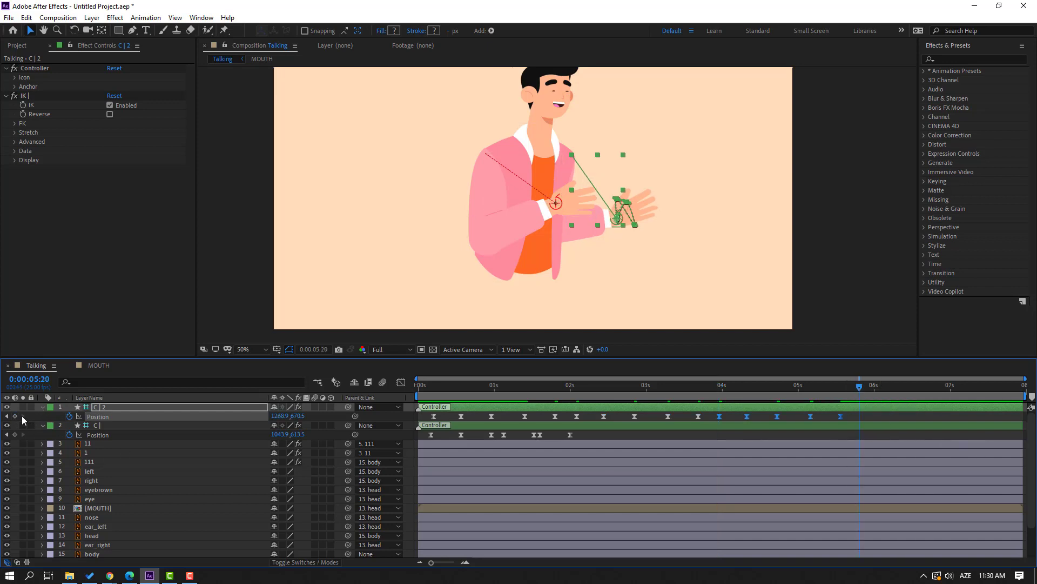
key("ctrl+v")
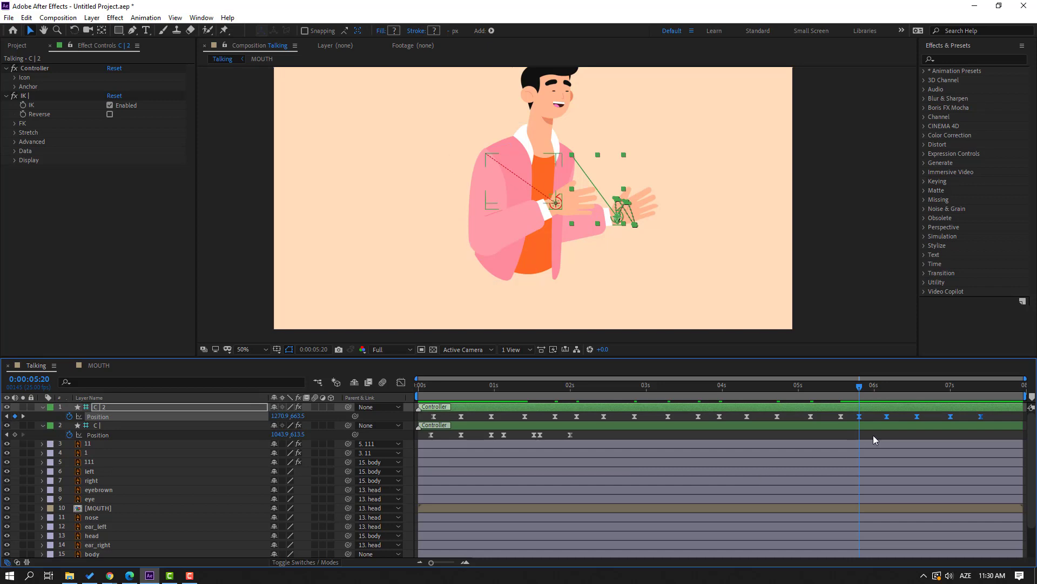
left_click(878, 440)
scroll(478, 278, "down", 2)
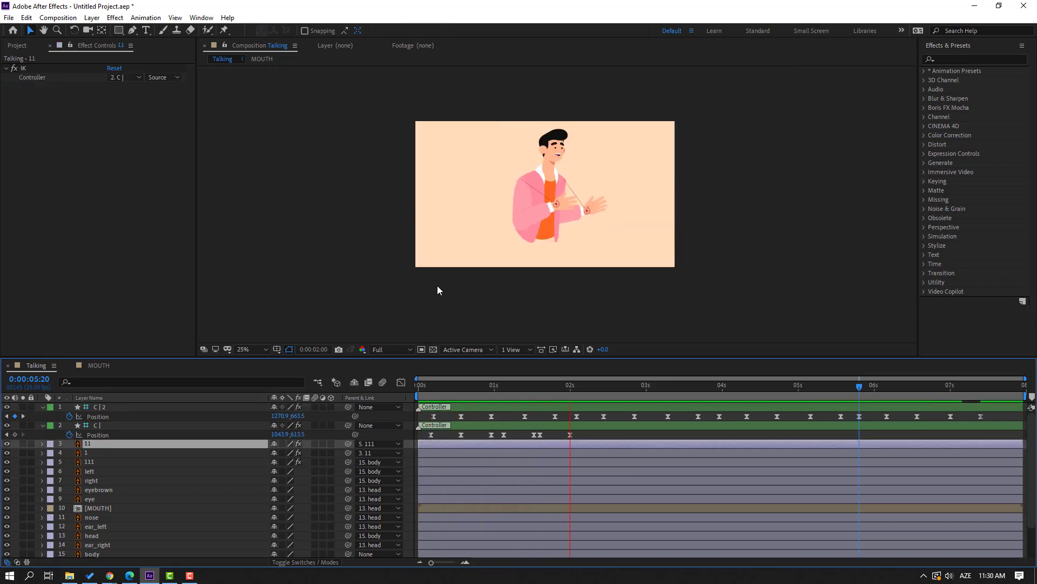
scroll(436, 285, "up", 2)
Copy all C| position keyframes and paste the sequence at 0:00:02:07, 0:00:04:11 and 0:00:06:15.
left_click(567, 387)
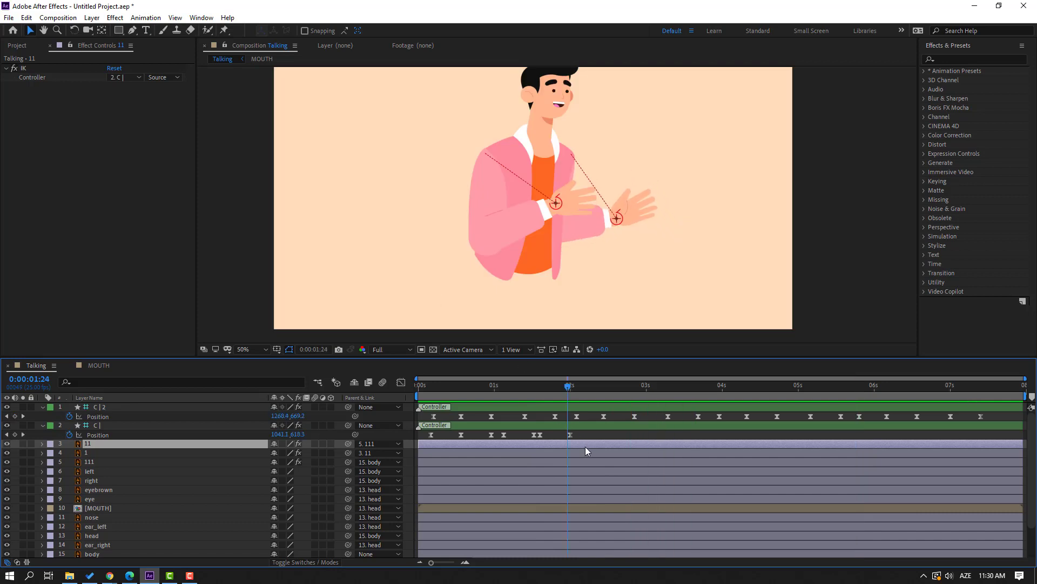
left_click_drag(586, 434, 464, 442)
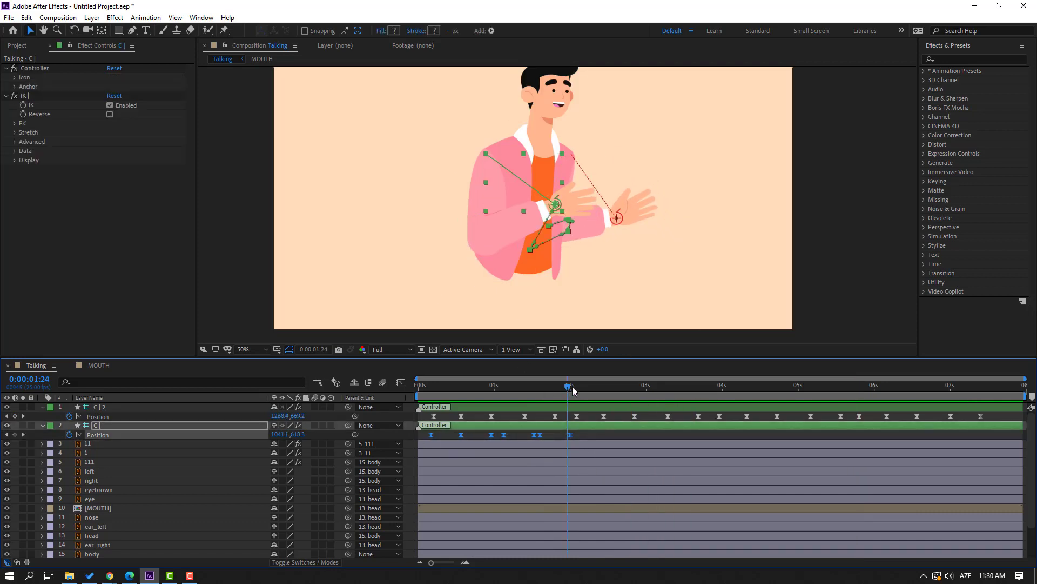
left_click_drag(573, 390, 592, 387)
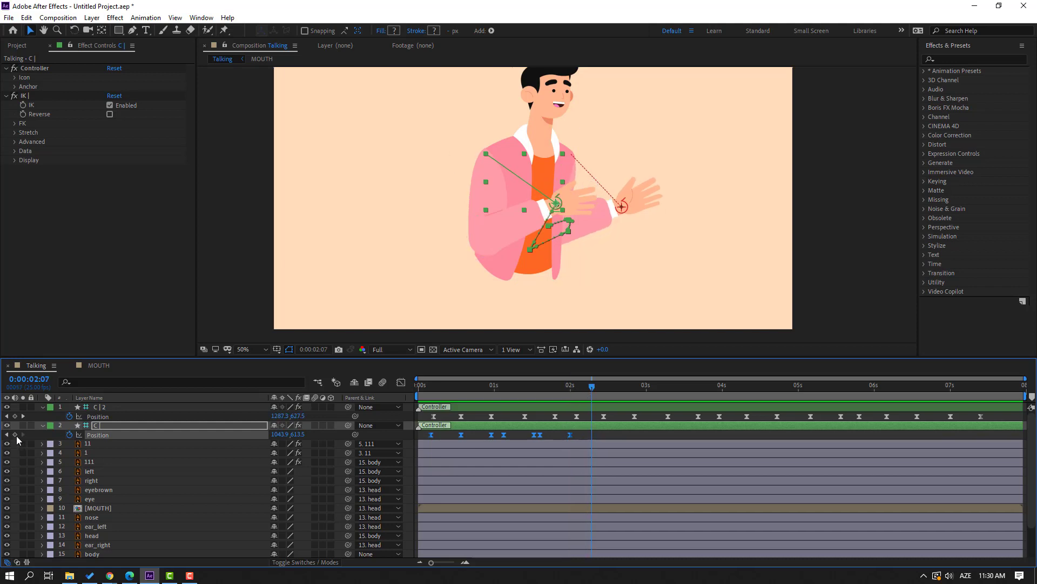
key("ctrl+v")
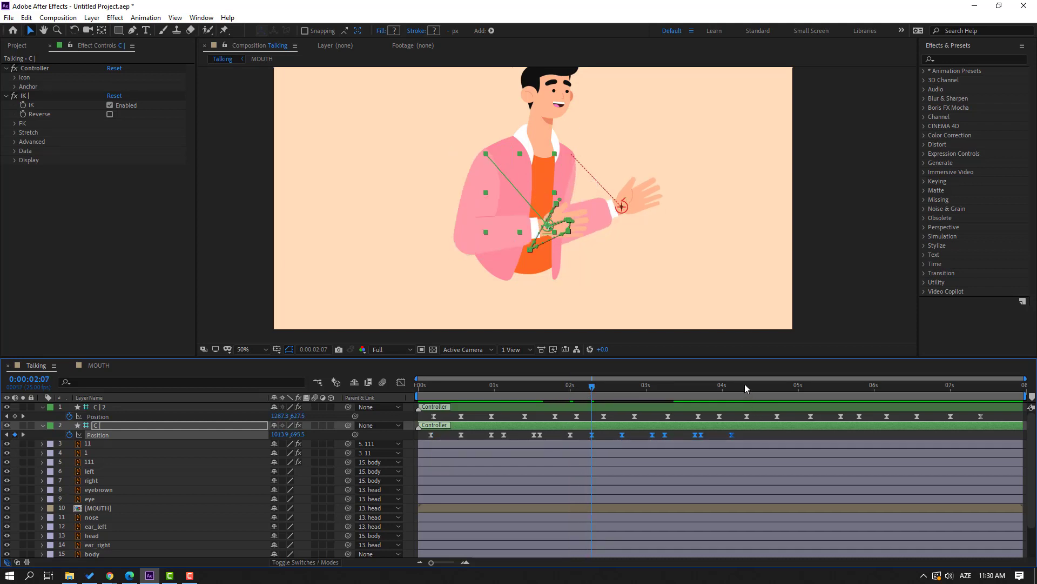
left_click(756, 386)
left_click(14, 434)
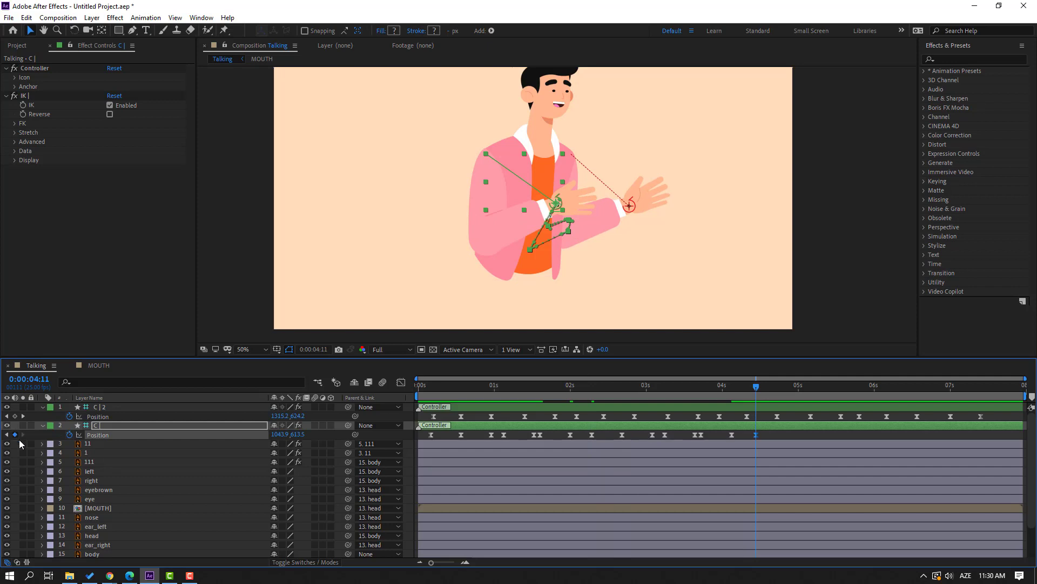
key("ctrl+v")
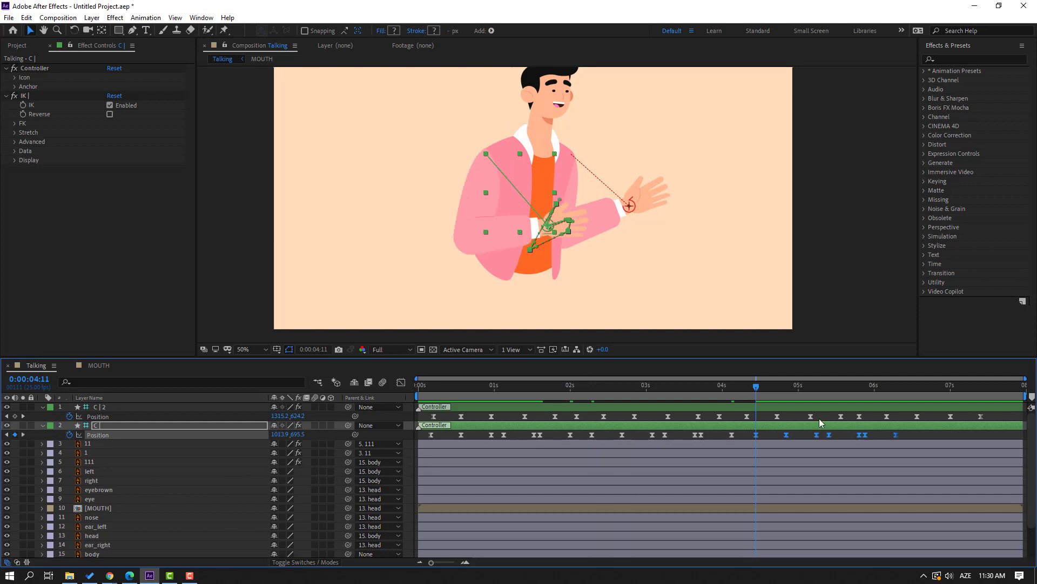
left_click(919, 386)
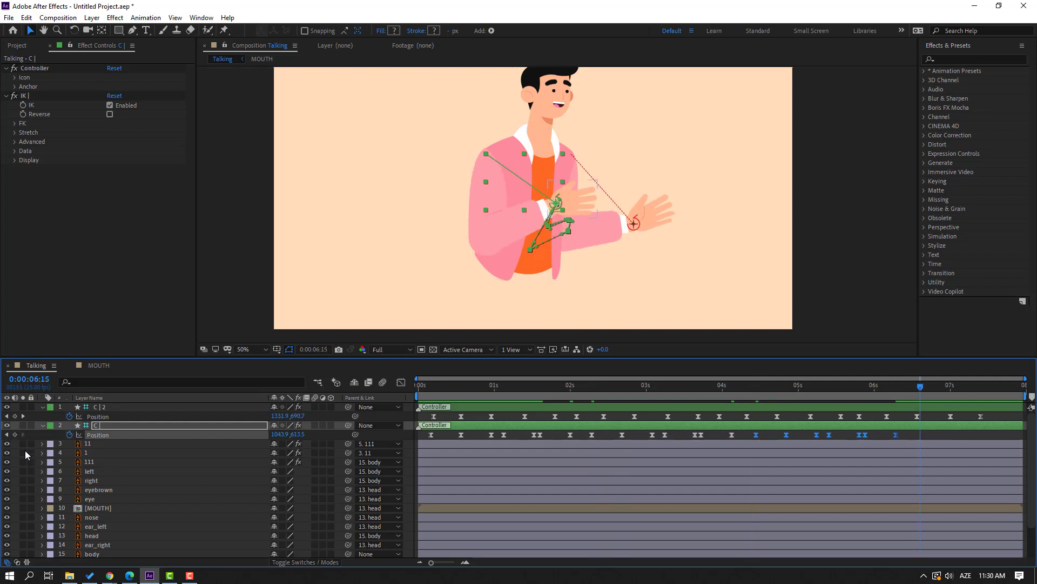
left_click(15, 434)
key("ctrl+v")
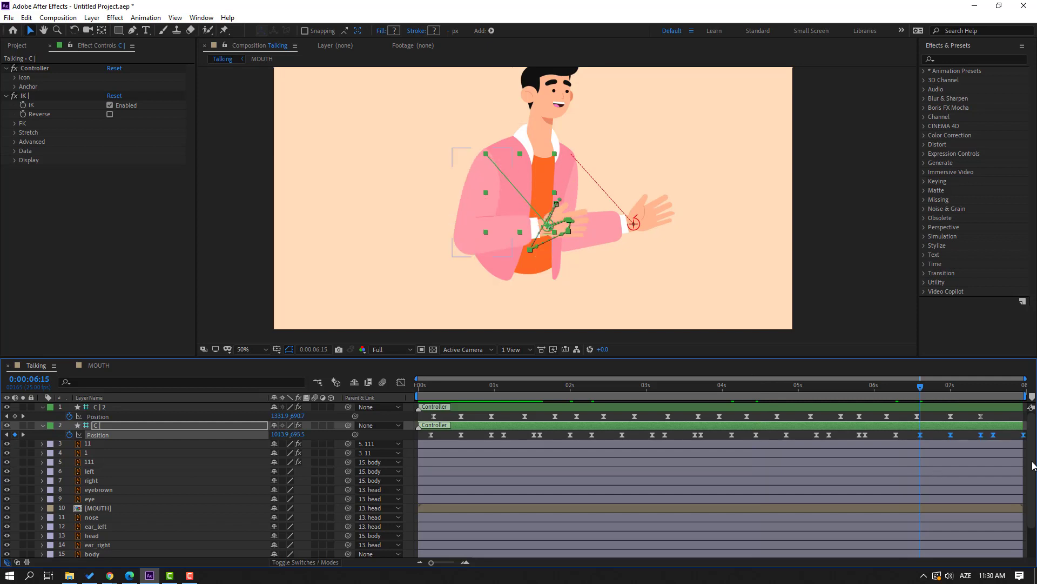
Delete the surplus C| position keyframes after 0:00:07:10, keeping the layer's original timing.
left_click(1006, 441)
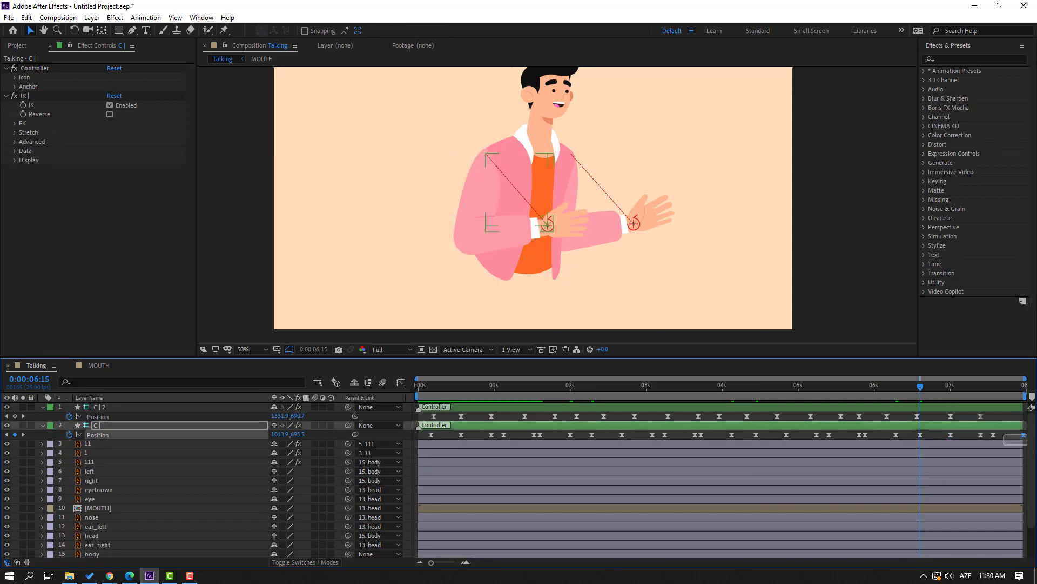
left_click(1006, 425)
left_click_drag(965, 394, 922, 444)
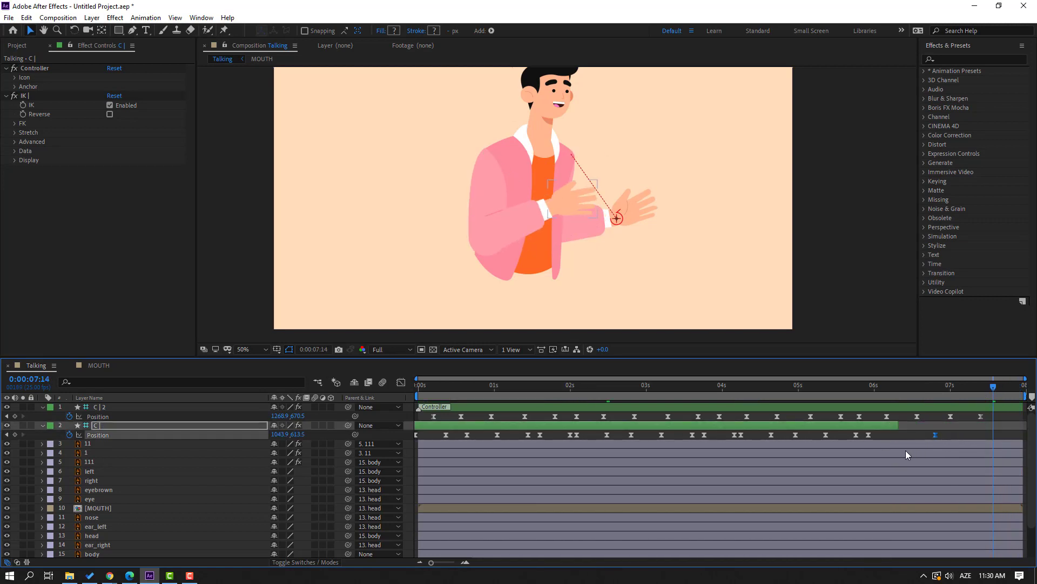
left_click_drag(518, 427, 615, 426)
left_click(995, 435)
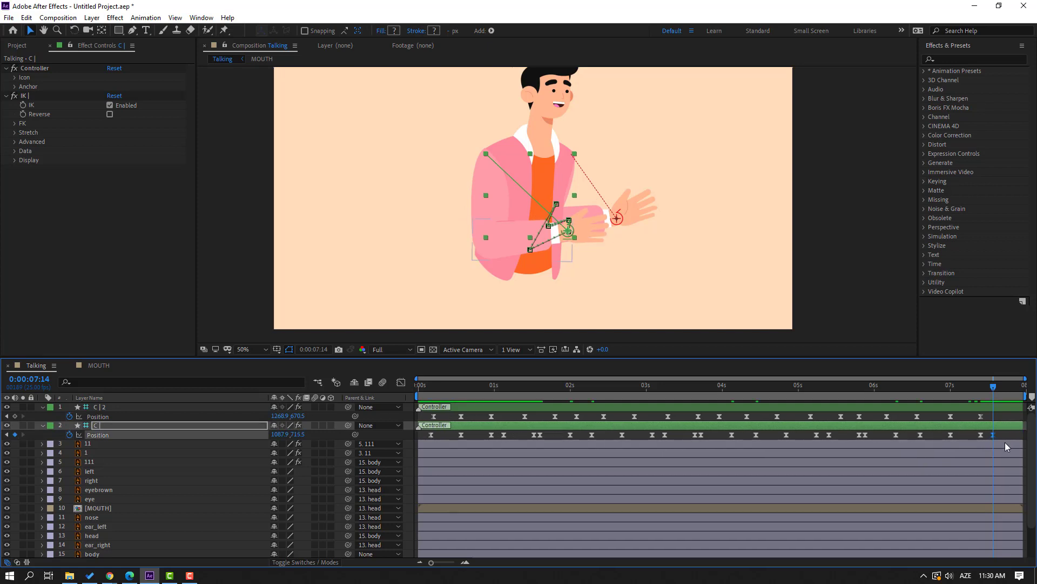
key("Delete")
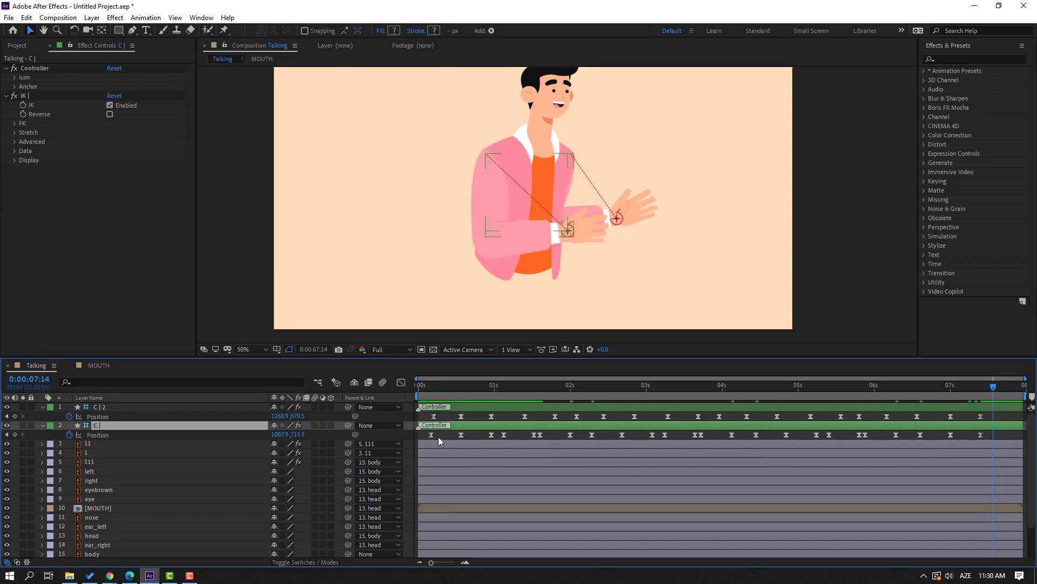
Copy the first position keyframes of C| and C| 2 onto their last ones at 0:00:07:10 and preview the animation from the start.
left_click_drag(438, 436, 426, 440)
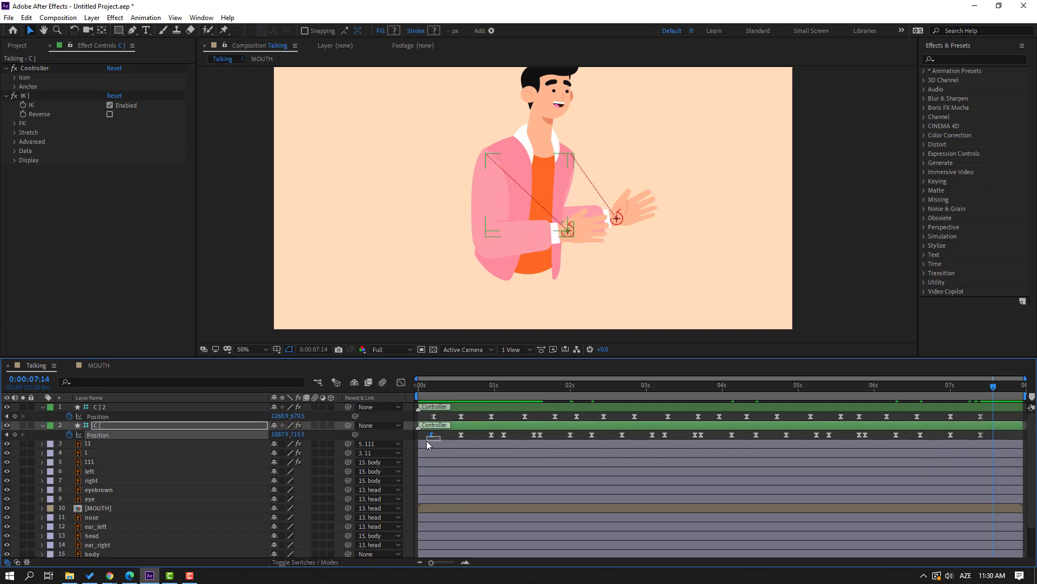
left_click(981, 385)
key("ctrl+v")
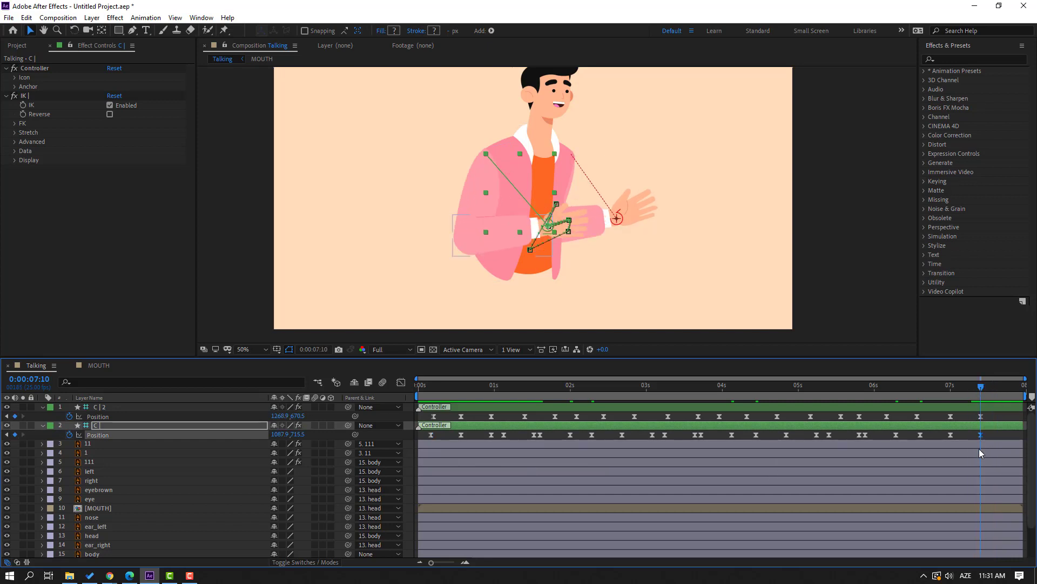
left_click(434, 416)
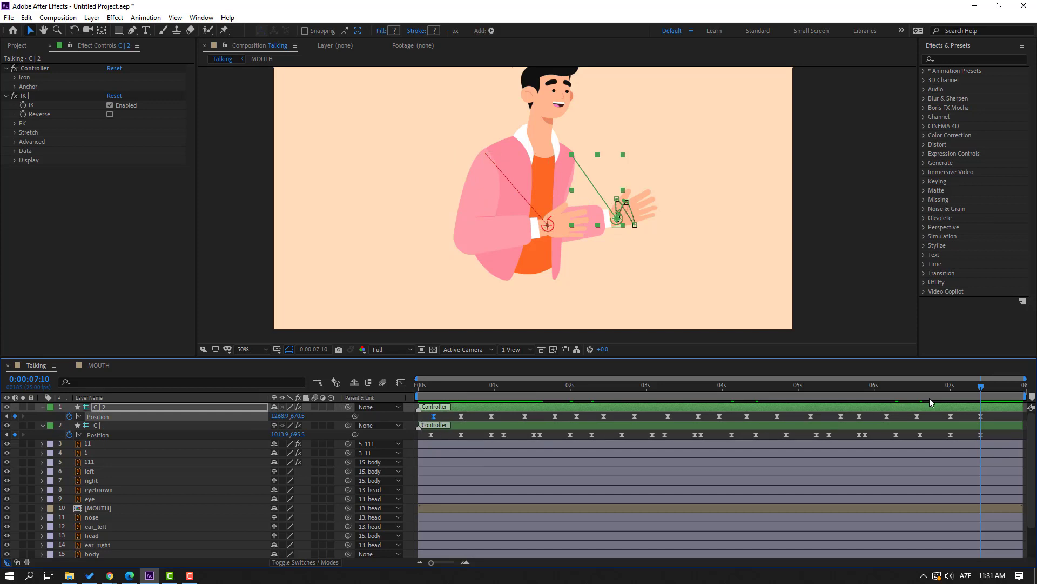
key("ctrl+v")
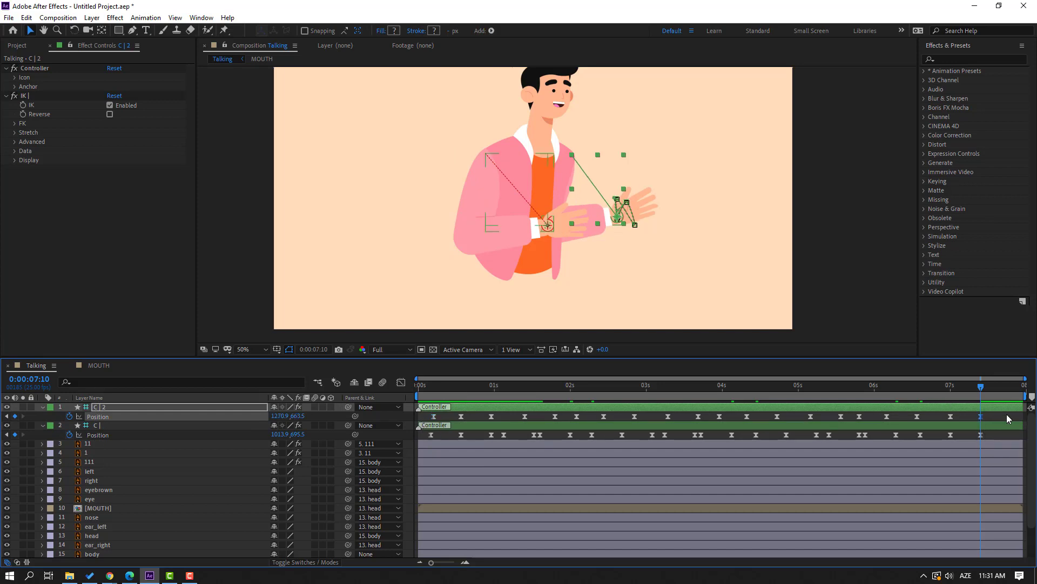
left_click_drag(945, 389, 406, 397)
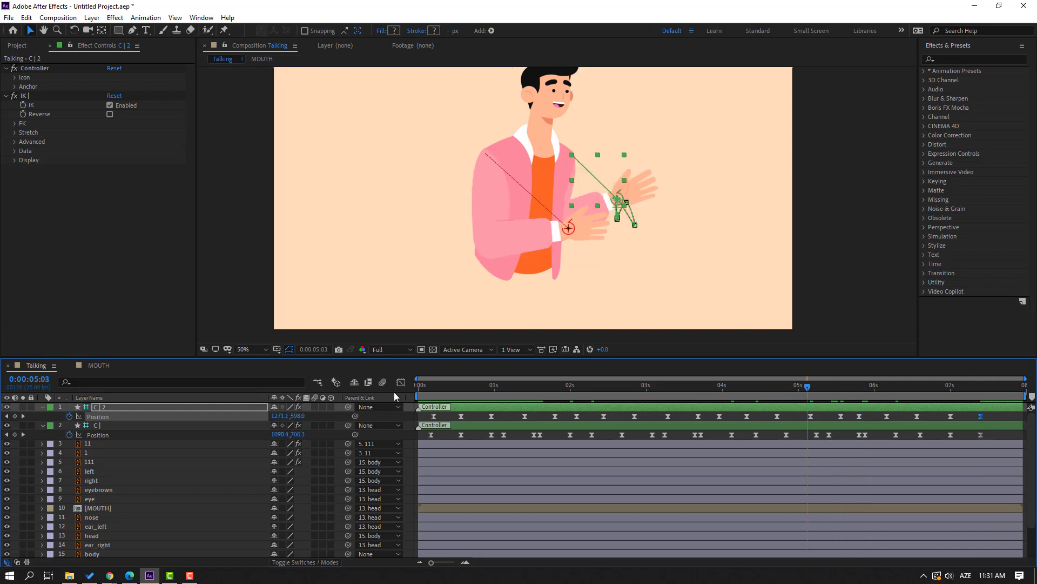
left_click(473, 439)
key("space")
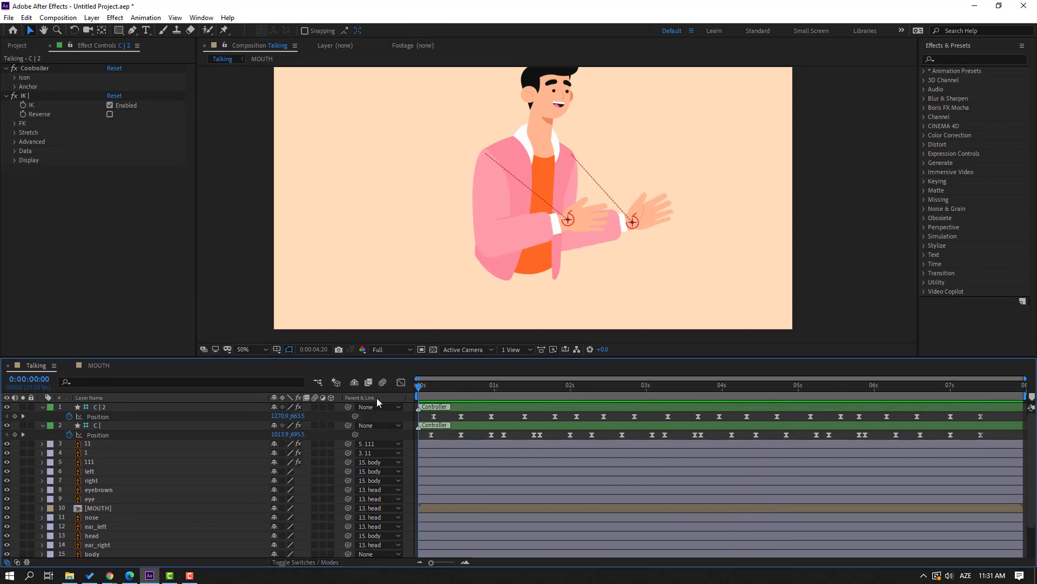
key("space")
Enable rotation keyframing on the body layer at 0:00:00:03 and set its rotation to -3°.
scroll(138, 536, "down", 1)
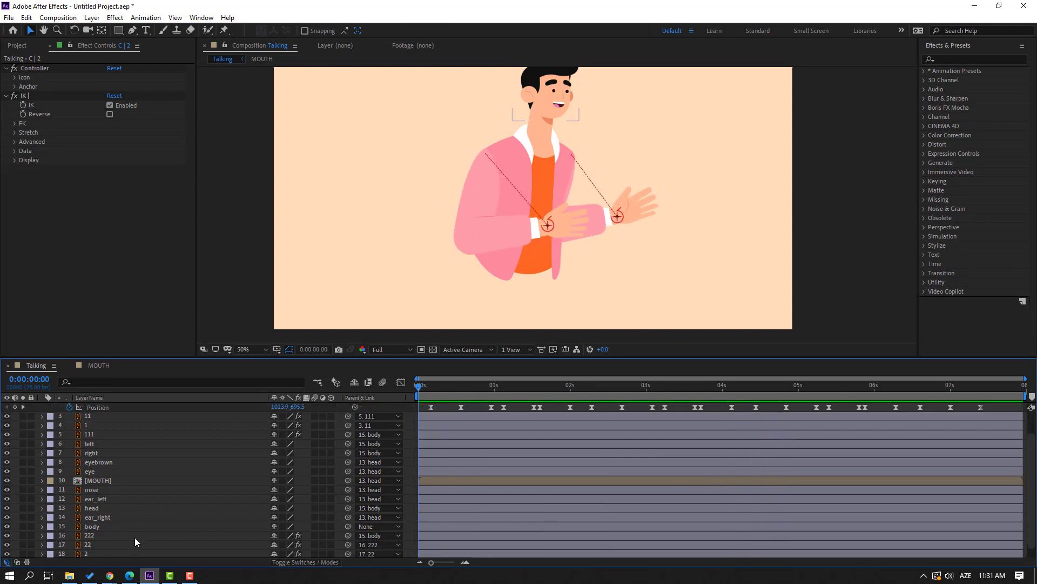
left_click(88, 527)
left_click(428, 389)
key("r")
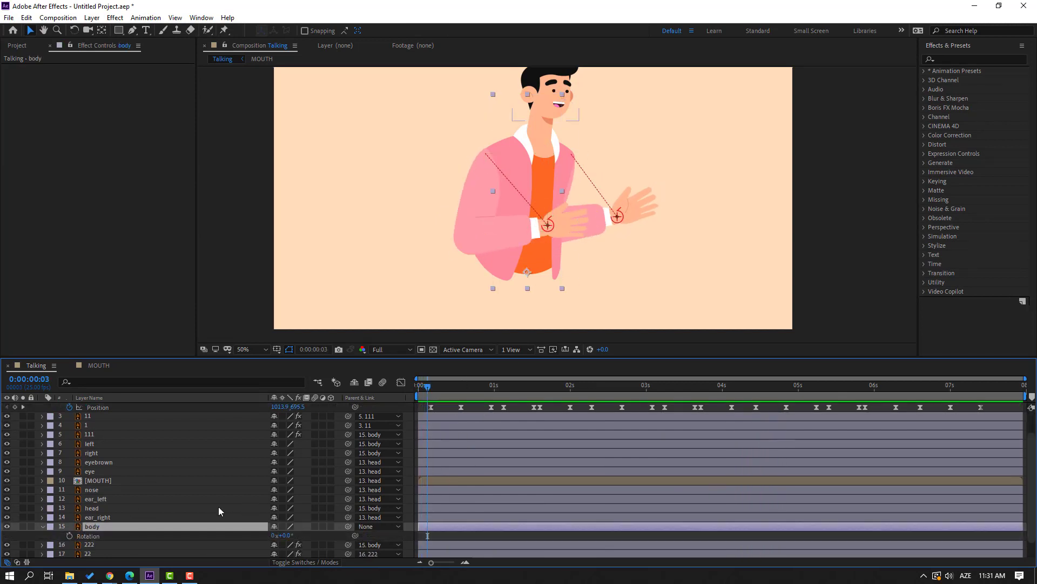
left_click(69, 536)
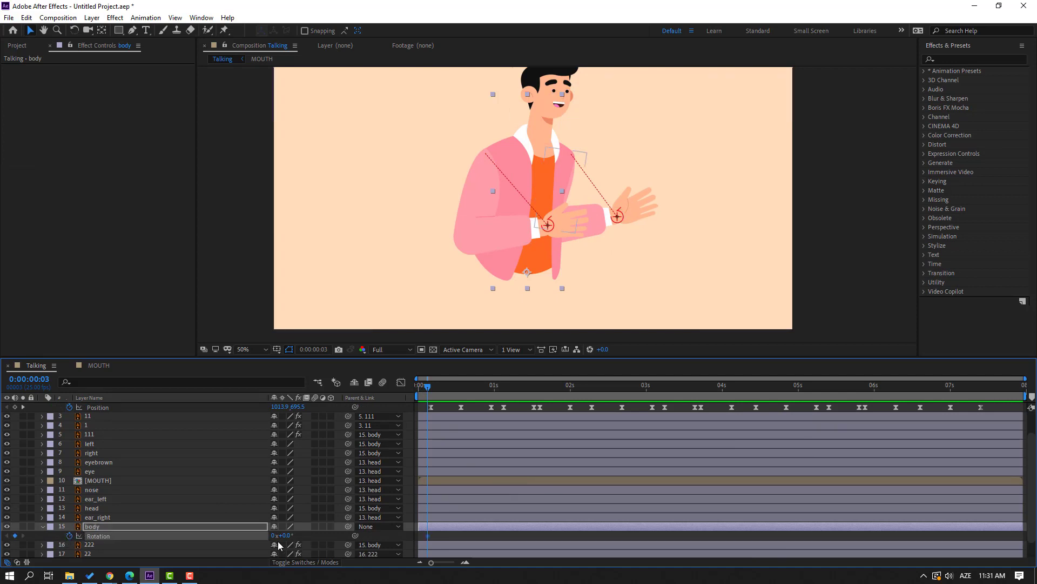
left_click(286, 535)
type("-3")
key("Return")
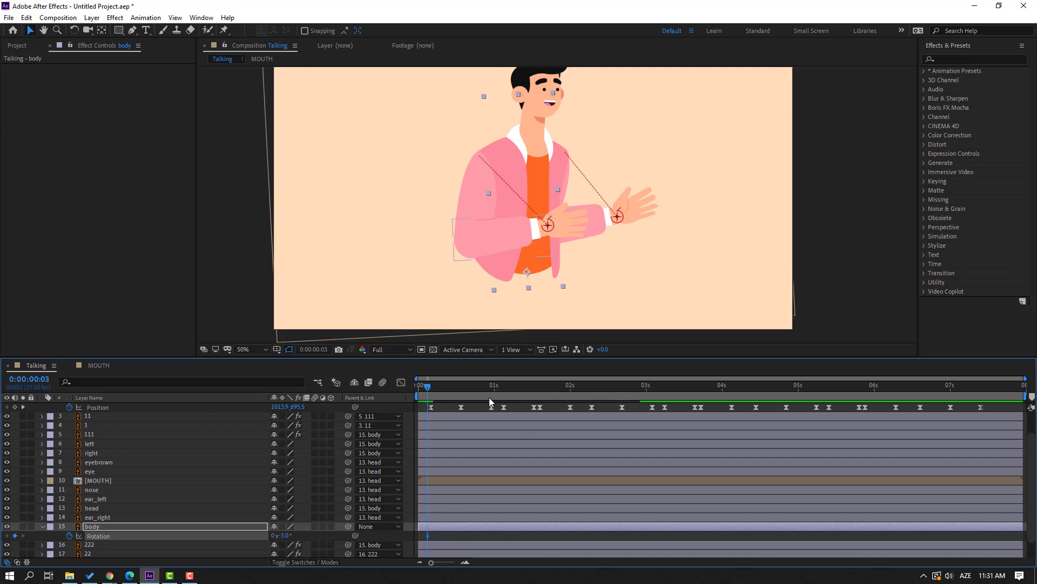
Add a body rotation keyframe of 2° at 0:00:00:11.
left_click_drag(428, 387, 454, 392)
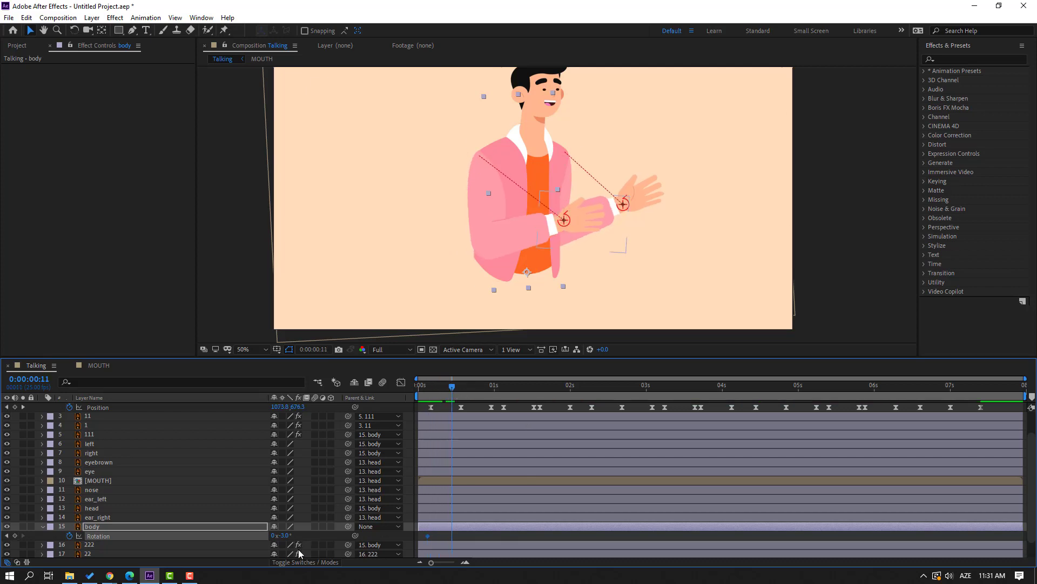
left_click(285, 535)
type("2")
key("Return")
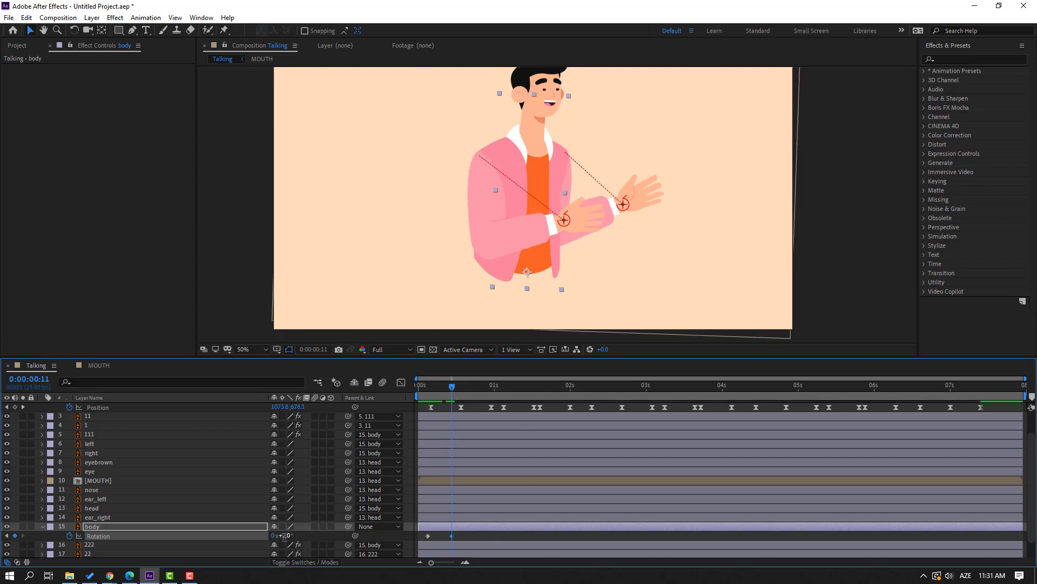
Apply Easy Ease to both body rotation keyframes and preview the motion.
left_click_drag(469, 533, 426, 538)
right_click(429, 536)
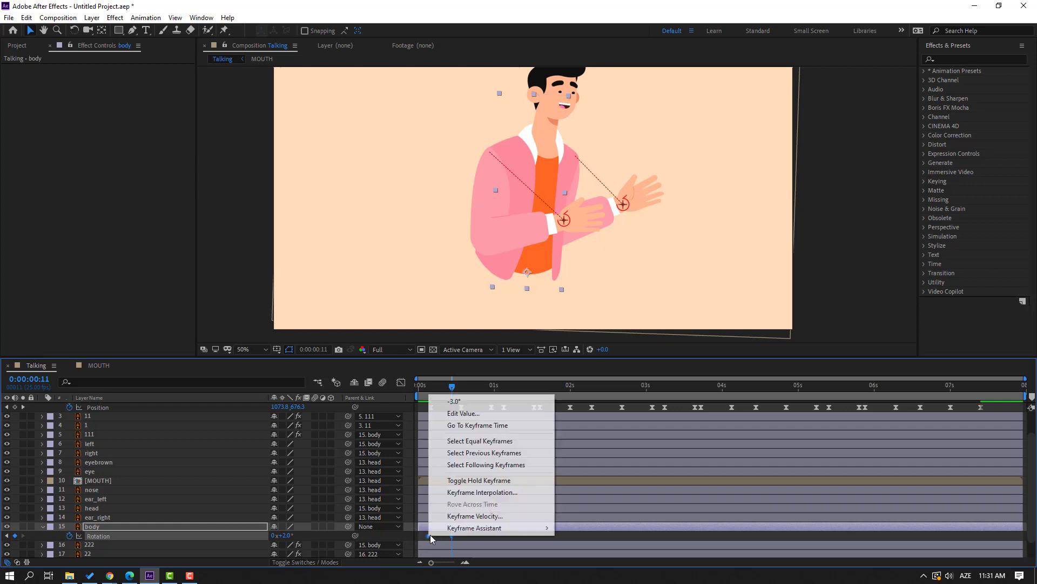
mouse_move(465, 528)
left_click(573, 456)
left_click(488, 534)
key("space")
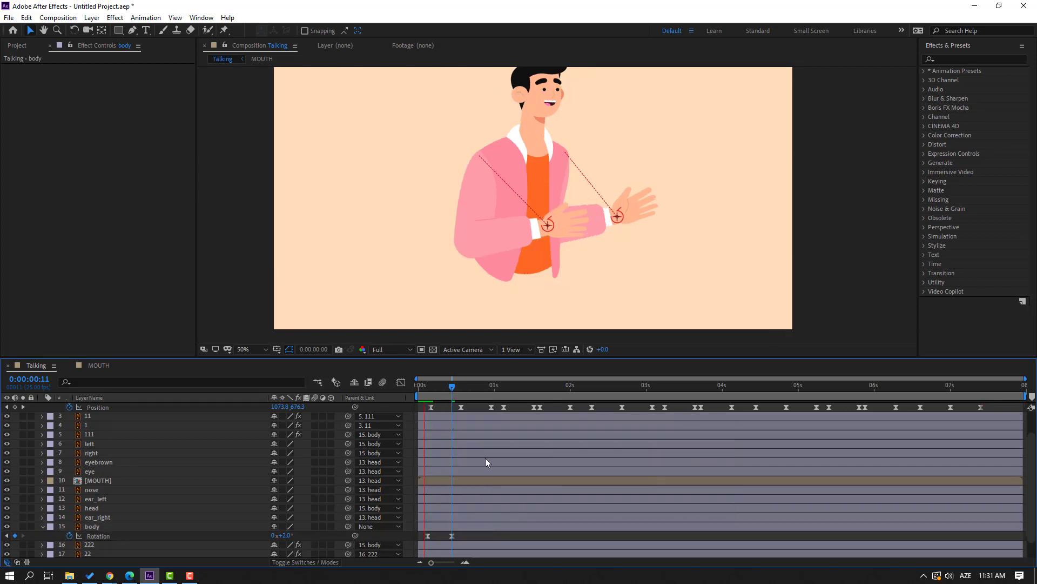
Add a body rotation keyframe holding 2° at 0:00:00:19 and another of -4° at 0:00:01:04.
left_click_drag(449, 392, 476, 387)
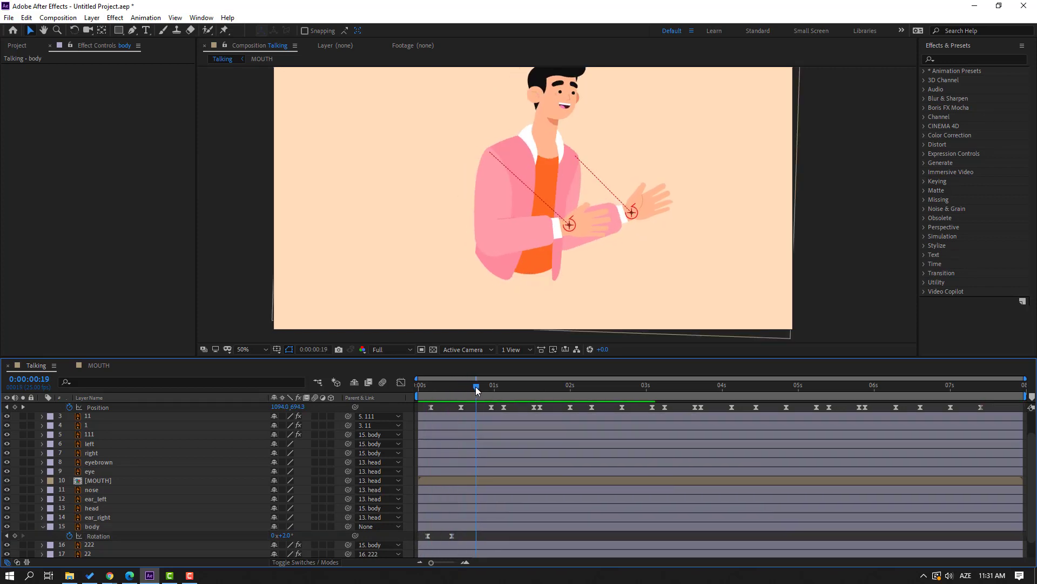
left_click(60, 526)
left_click(16, 535)
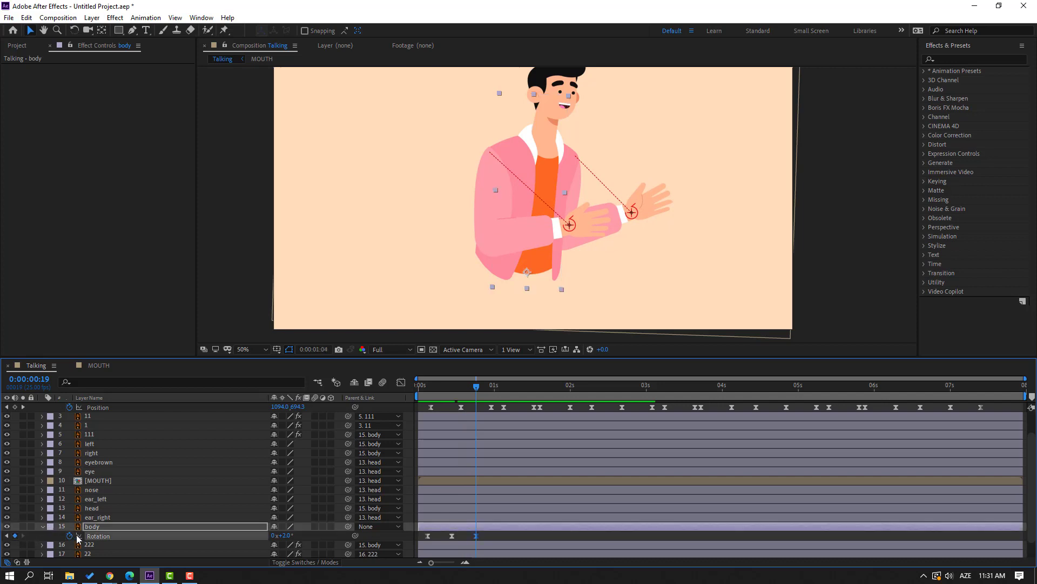
key("shift+Page_Down")
left_click(283, 535)
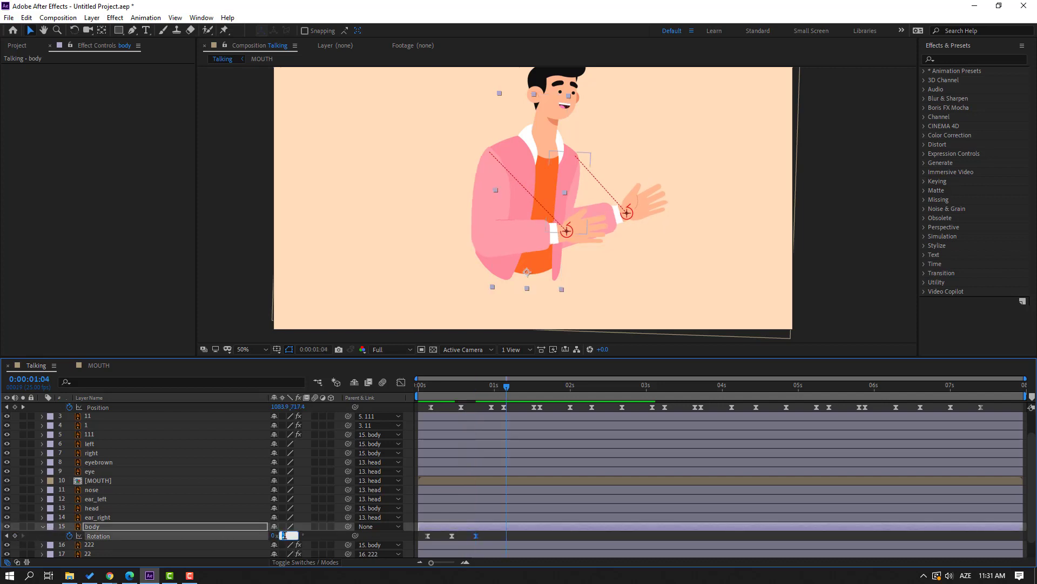
type("-4")
key("Return")
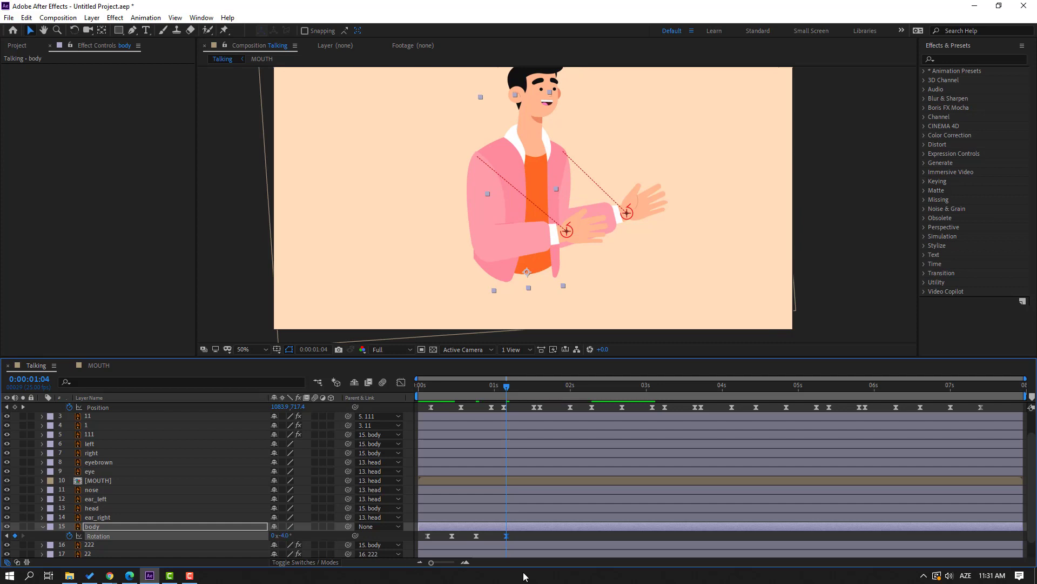
Shift the last two body rotation keyframes two frames later, starting at 0:00:00:21, and preview the animation.
left_click(476, 535, "shift")
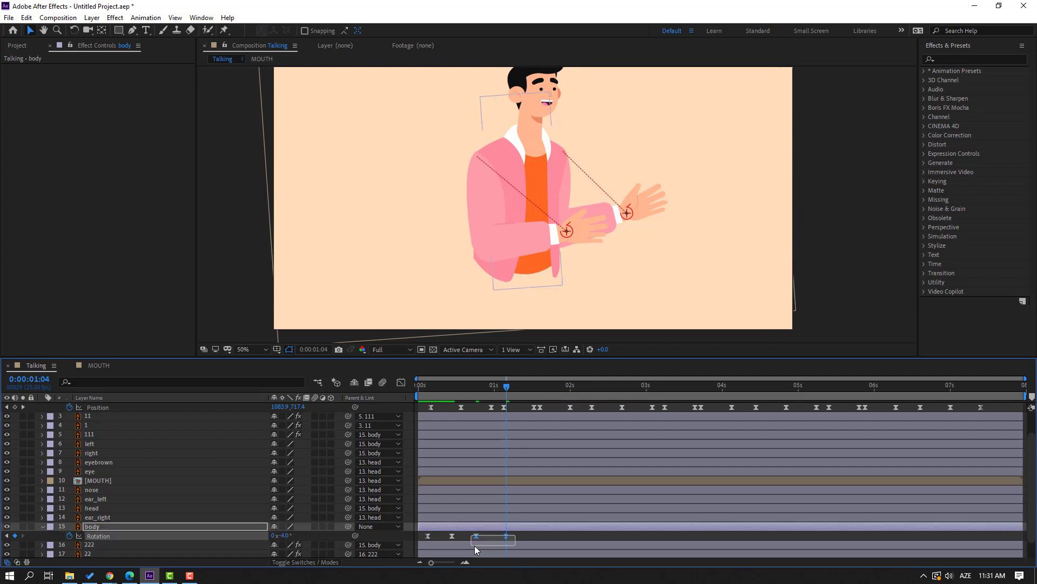
left_click_drag(507, 534, 513, 535)
left_click(536, 533)
key("space")
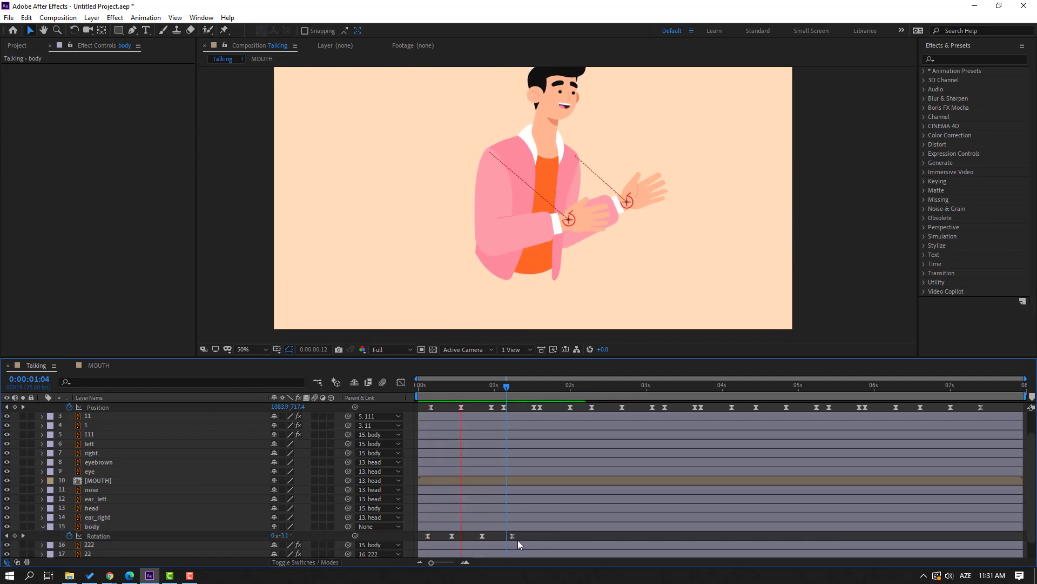
Add body rotation keyframes holding -4° at 0:00:01:16, changing to 1° at 0:00:02:01 and holding it at 0:00:02:19.
left_click_drag(530, 387, 543, 387)
left_click(14, 535)
key("shift+Page_Down")
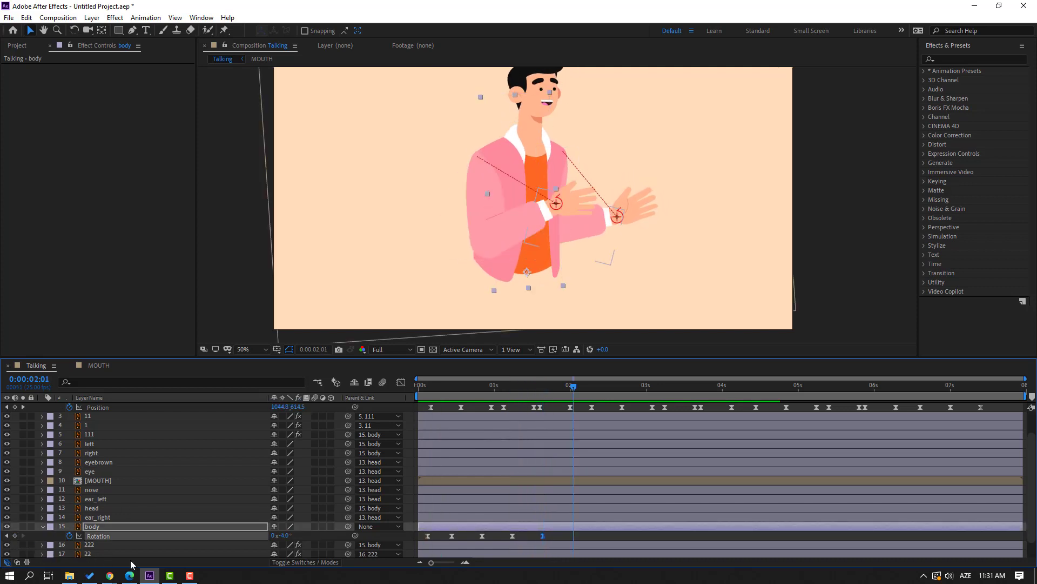
left_click(285, 536)
type("1")
key("Return")
key("space")
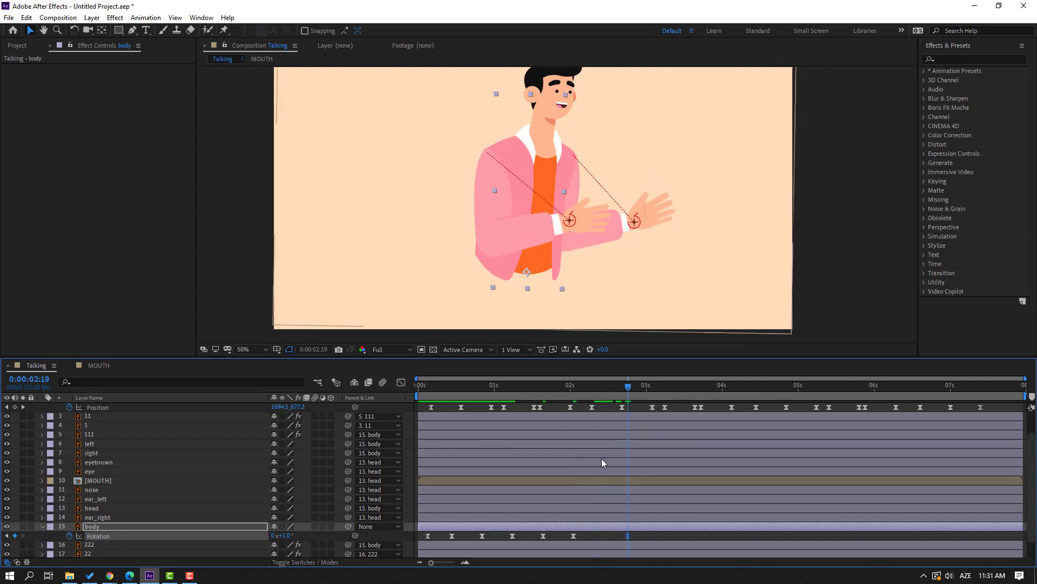
Add a body rotation keyframe of -2° at 0:00:03:05.
left_click(661, 386)
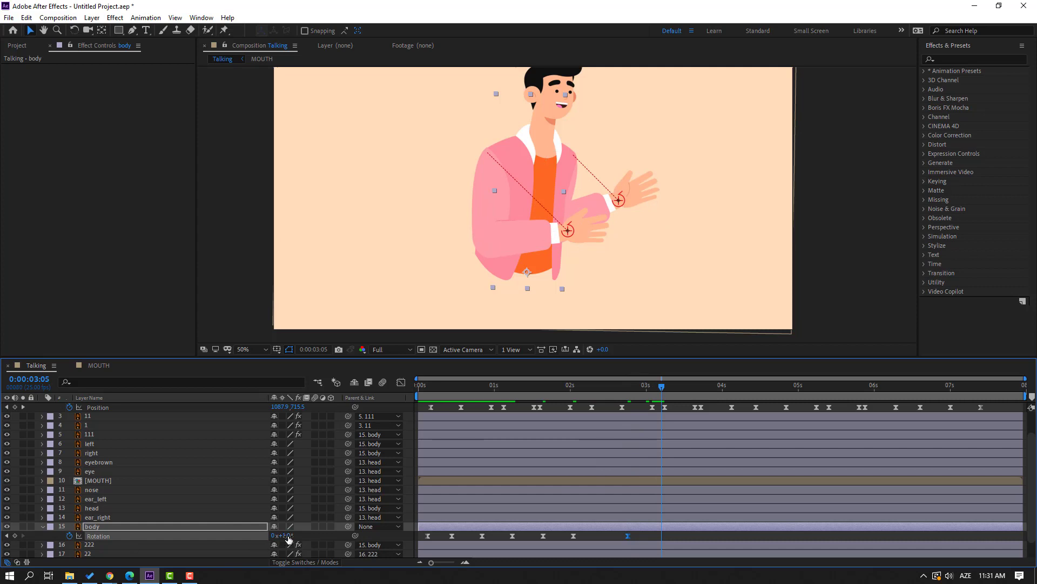
left_click(286, 535)
key("Return")
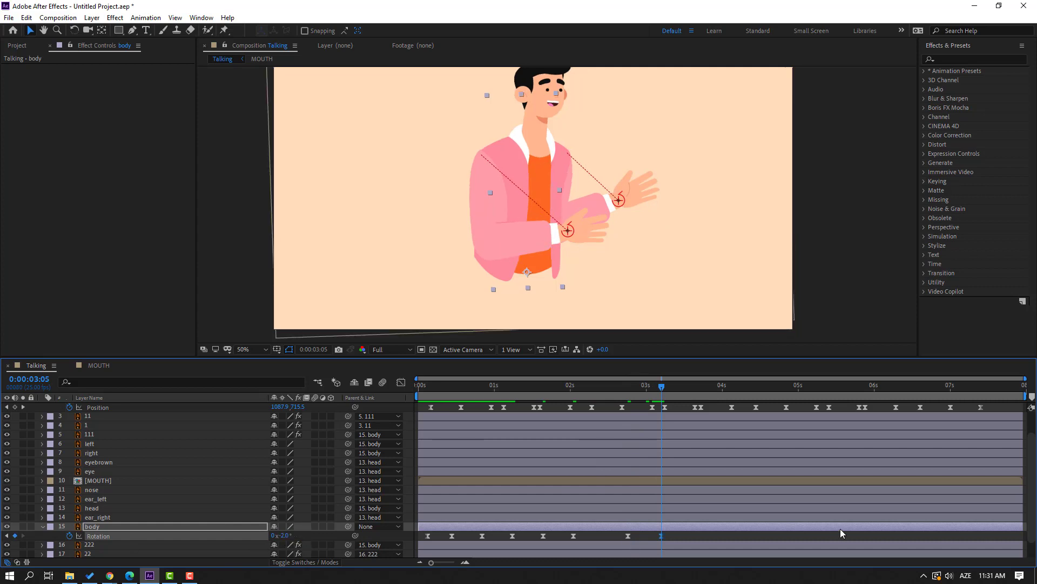
Copy all body rotation keyframes to 0:00:03:12 and stretch the pasted set so it ends at 0:00:07:12.
left_click_drag(677, 535, 425, 546)
left_click_drag(673, 391, 683, 391)
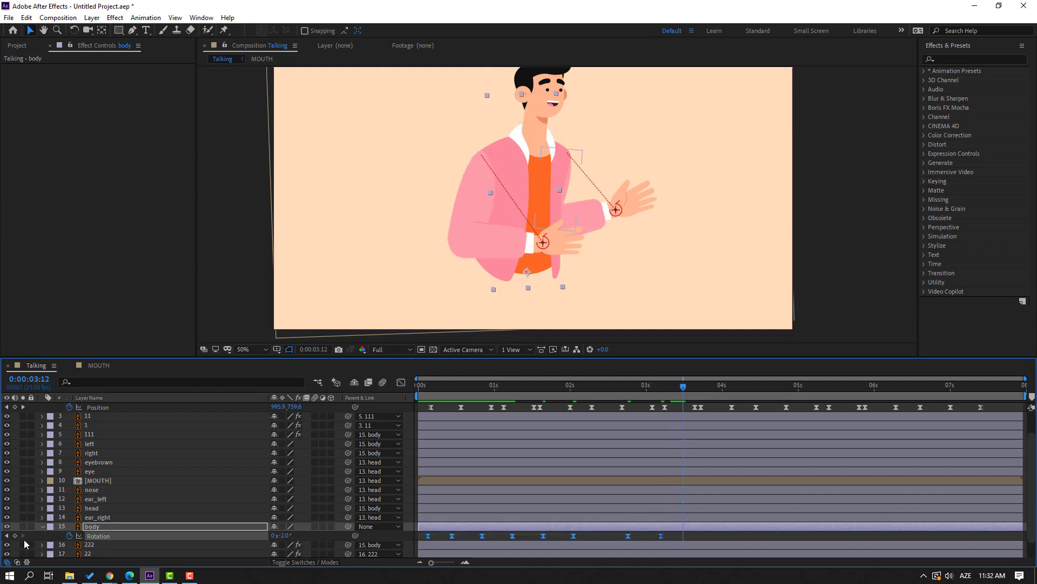
key("ctrl+v")
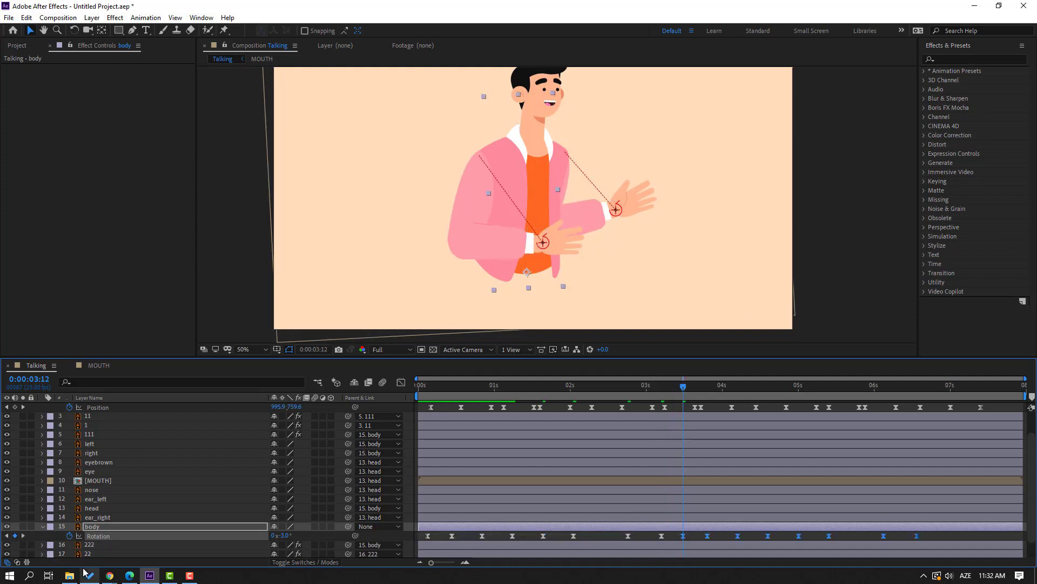
left_click_drag(917, 537, 990, 535)
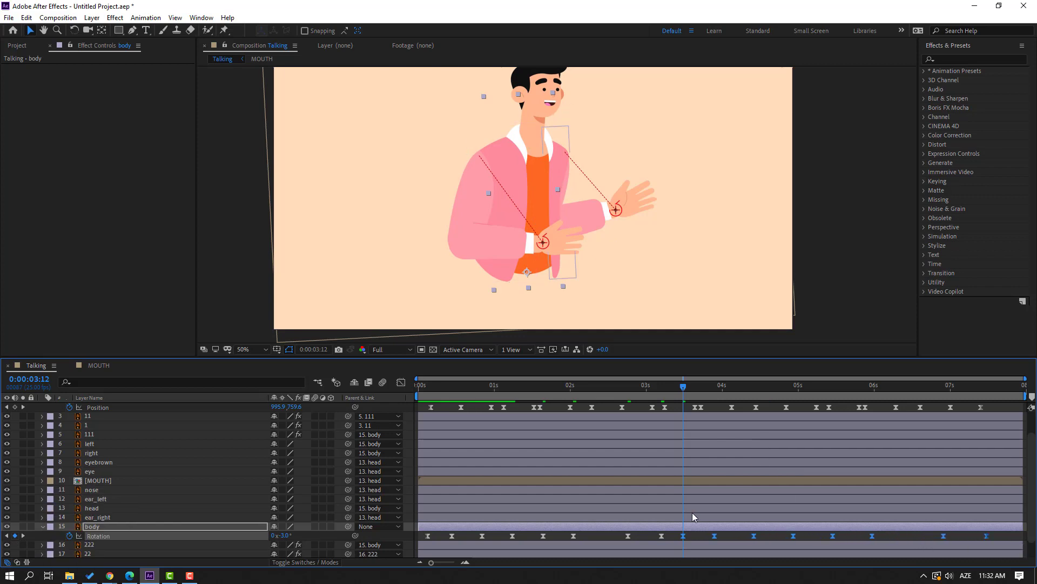
left_click(428, 536)
left_click_drag(731, 387, 987, 469)
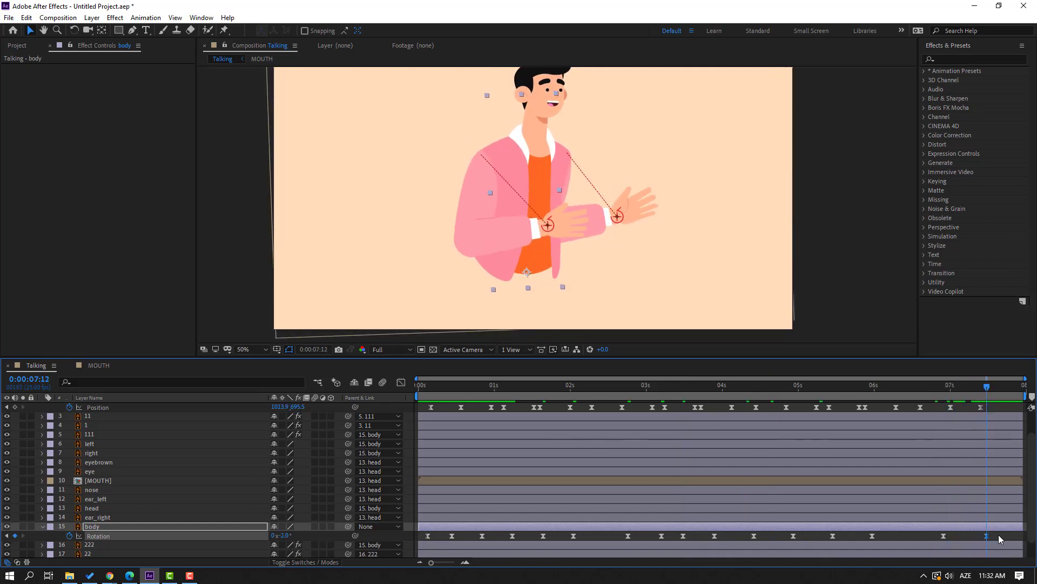
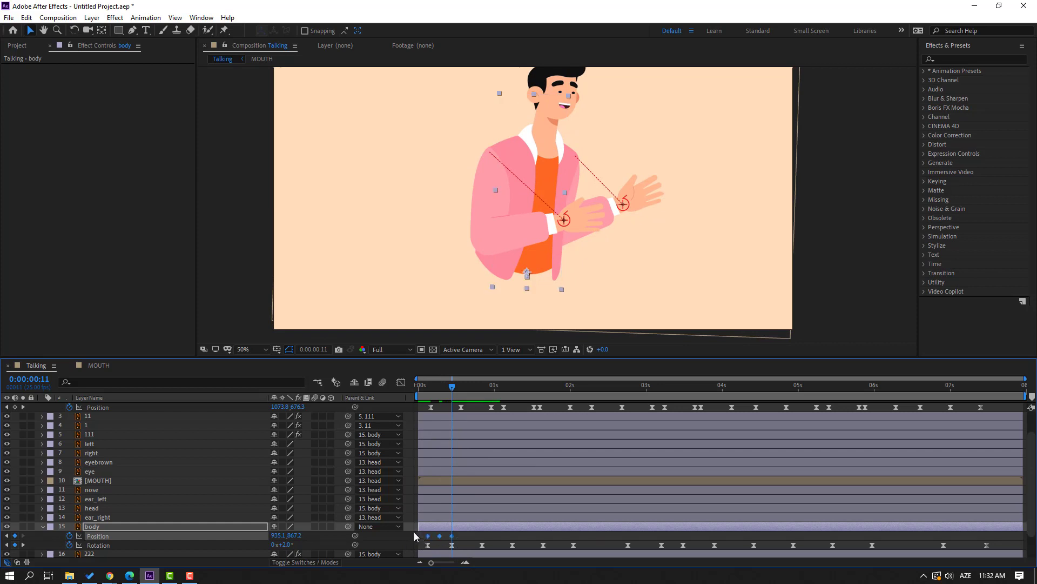
Apply Easy Ease to the body layer's three position keyframes and preview the motion.
right_click(428, 536)
mouse_move(448, 528)
left_click(611, 468)
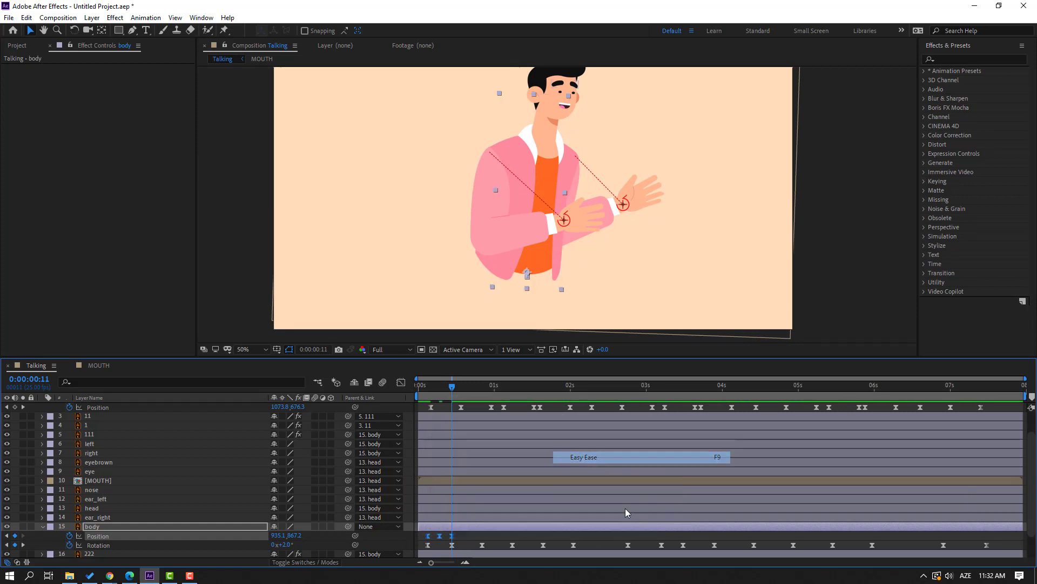
key("space")
key("space")
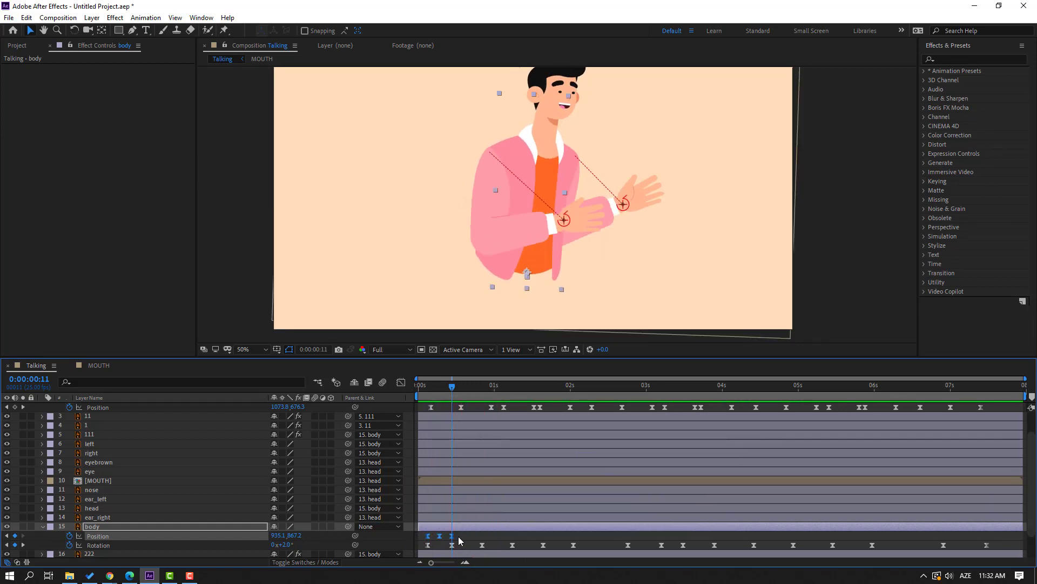
Paste the three body position keyframes at 0:00:00:21, stretch them to the next rotation keyframe, and preview the animation.
left_click_drag(451, 388, 482, 388)
key("ctrl+v")
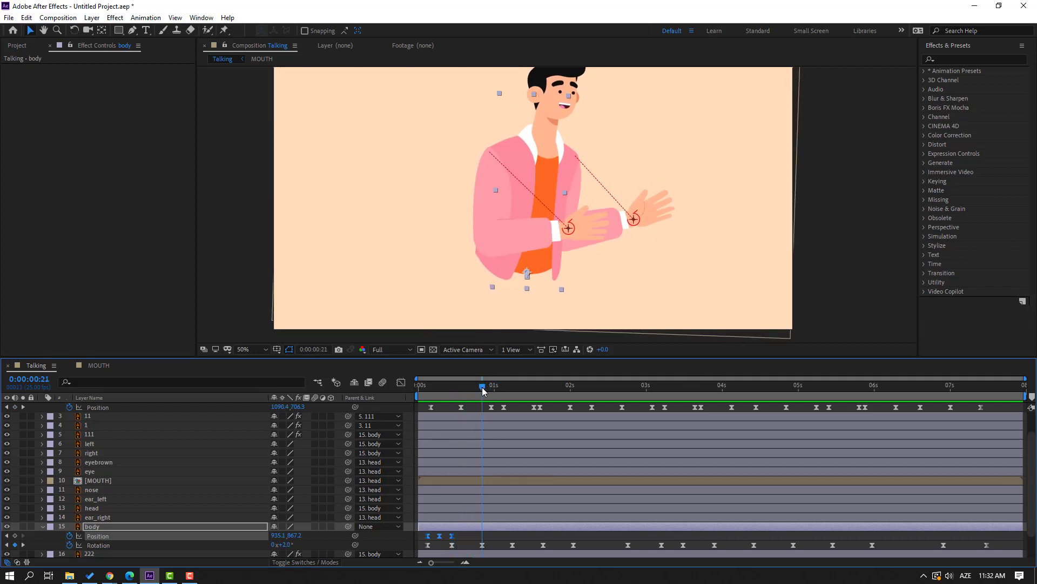
left_click_drag(507, 536, 514, 537)
left_click(522, 537)
key("space")
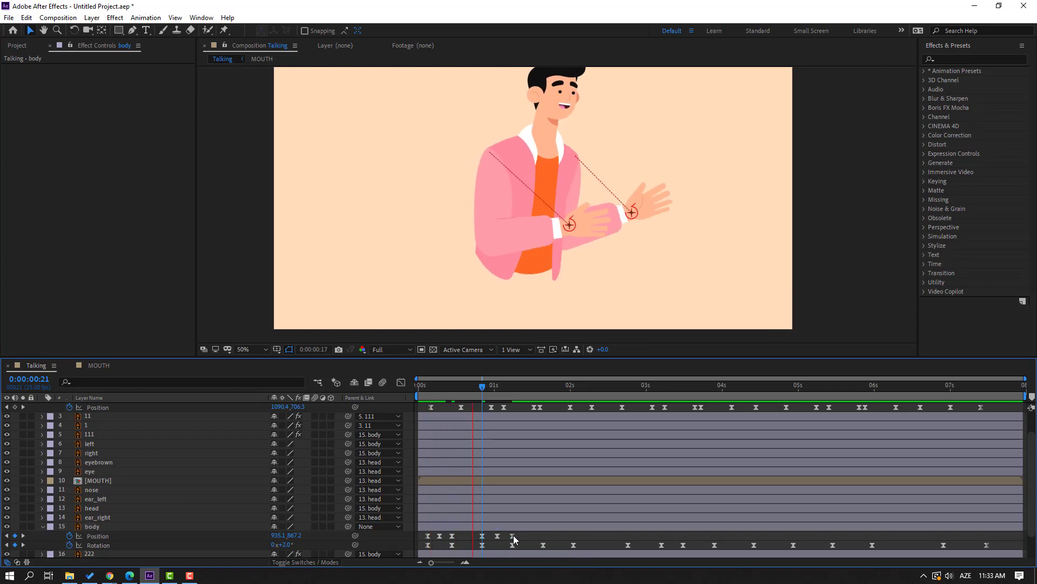
Paste the three body position keyframes at 0:00:01:16 and again at 0:00:02:19.
left_click(489, 388)
left_click_drag(491, 389, 543, 388)
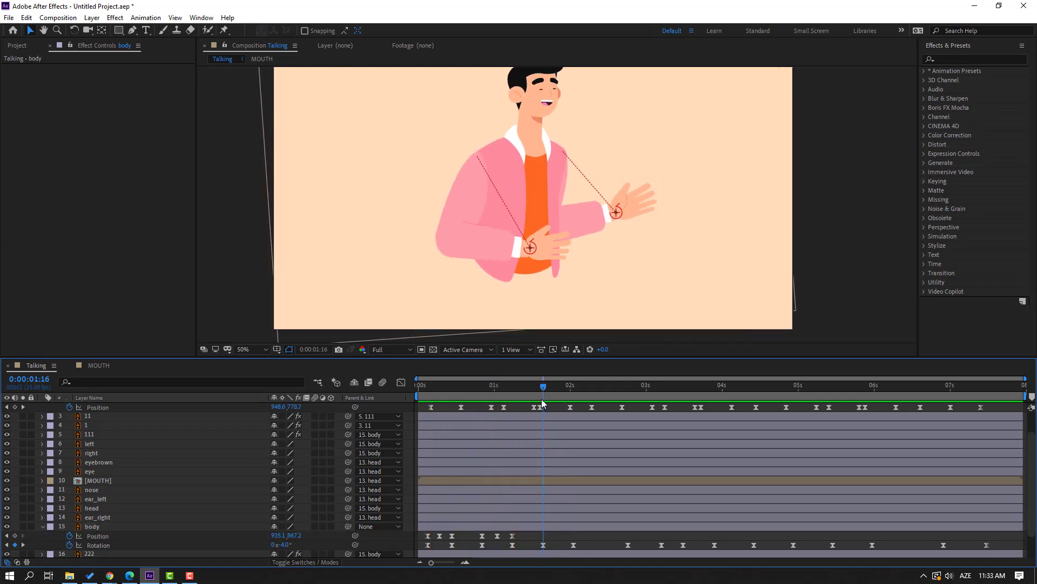
left_click(559, 542)
left_click(565, 529)
key("ctrl+v")
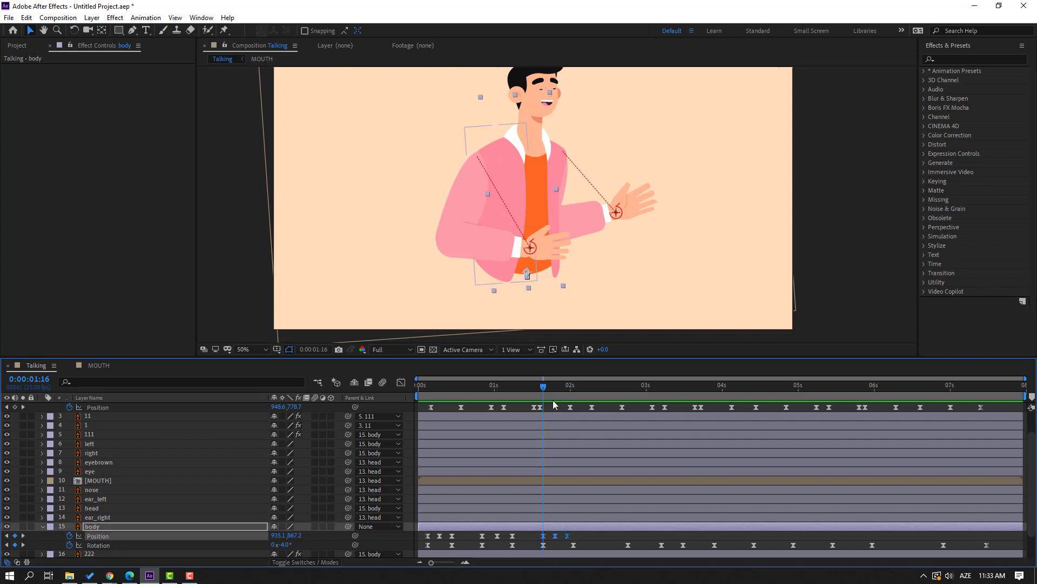
left_click_drag(543, 386, 629, 391)
key("ctrl+v")
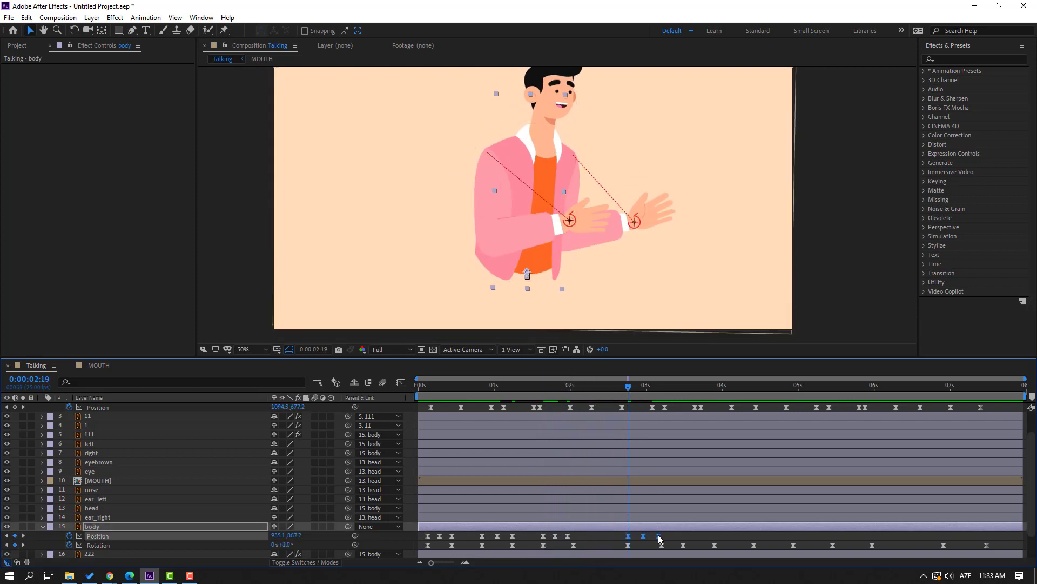
Paste the body position keyframes at 0:00:03:12 and 0:00:04:10, stretching the second set to end at 0:00:04:23.
left_click_drag(617, 389, 682, 389)
key("ctrl+v")
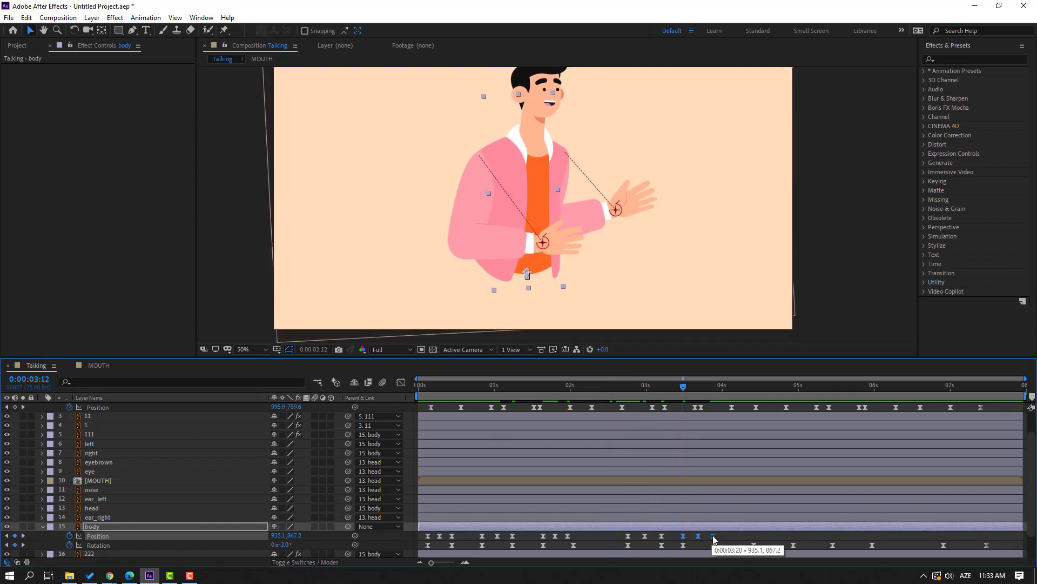
left_click(668, 388)
left_click_drag(678, 391, 755, 407)
key("ctrl+v")
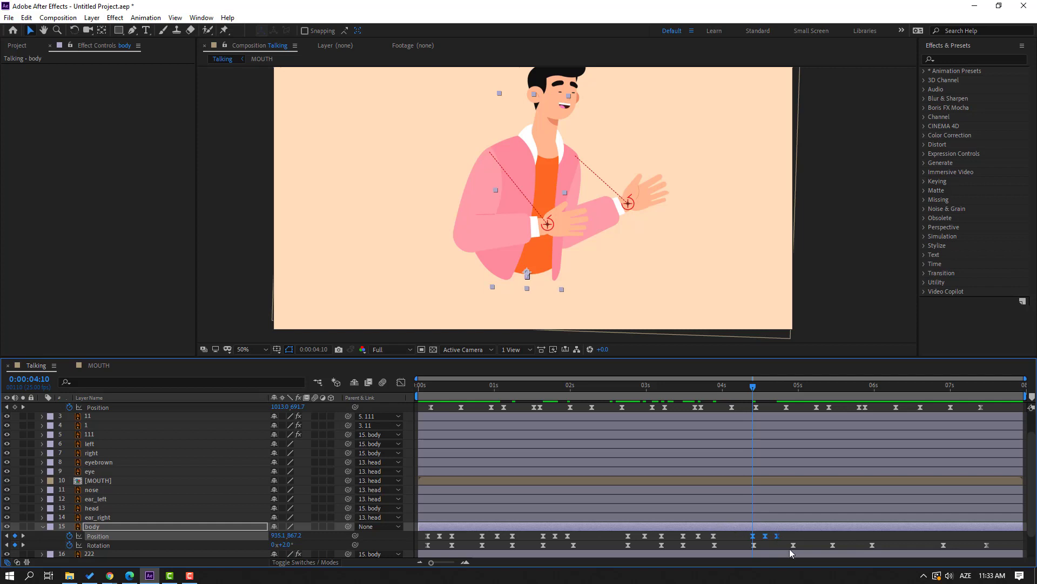
left_click_drag(793, 537, 793, 535)
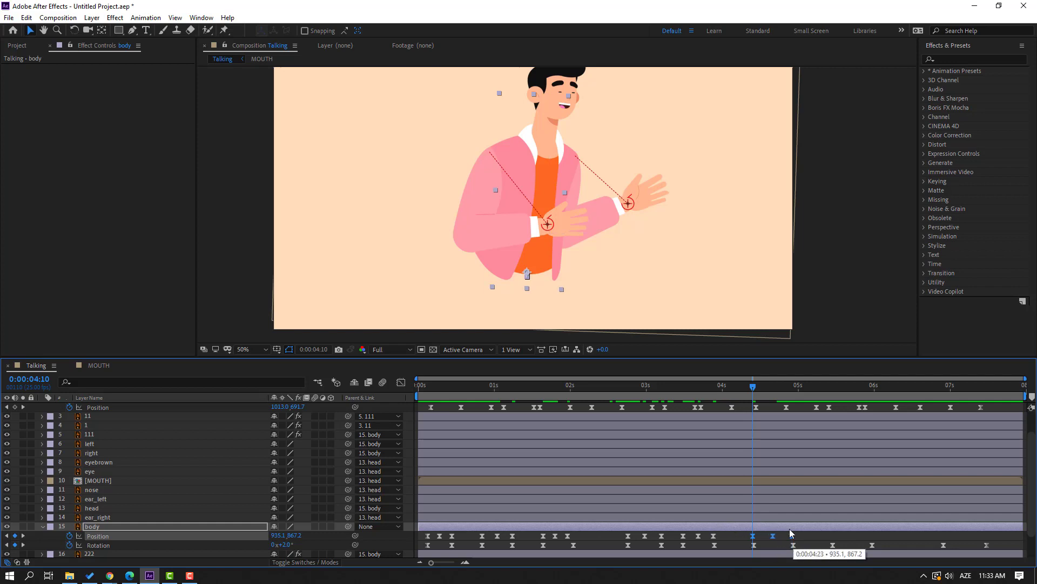
Paste the body position keyframes at 0:00:05:11 and 0:00:06:23, stretch the last set to the final rotation keyframe, and preview the animation.
left_click_drag(773, 394, 832, 395)
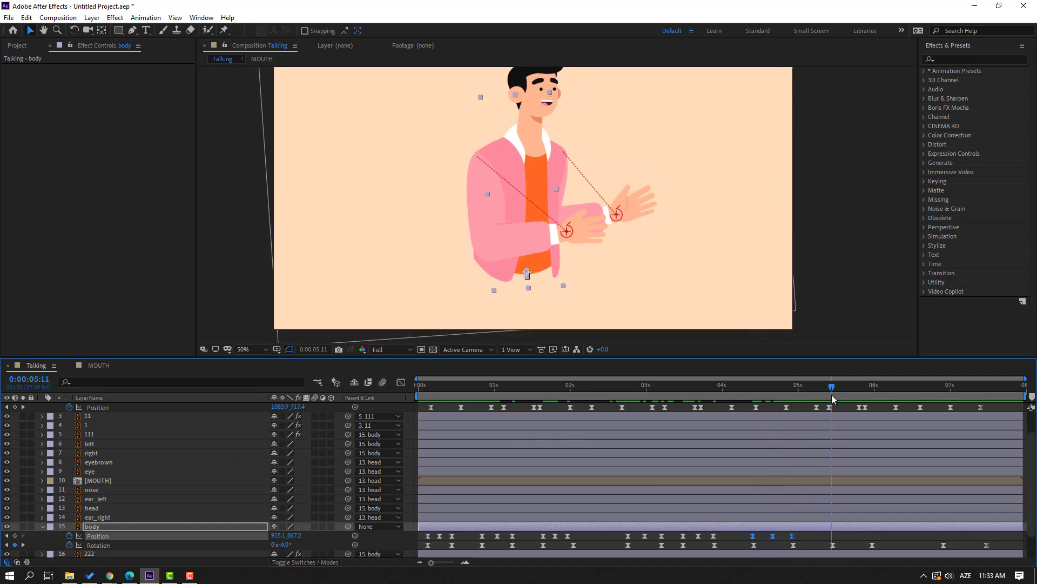
key("ctrl+v")
left_click(942, 391)
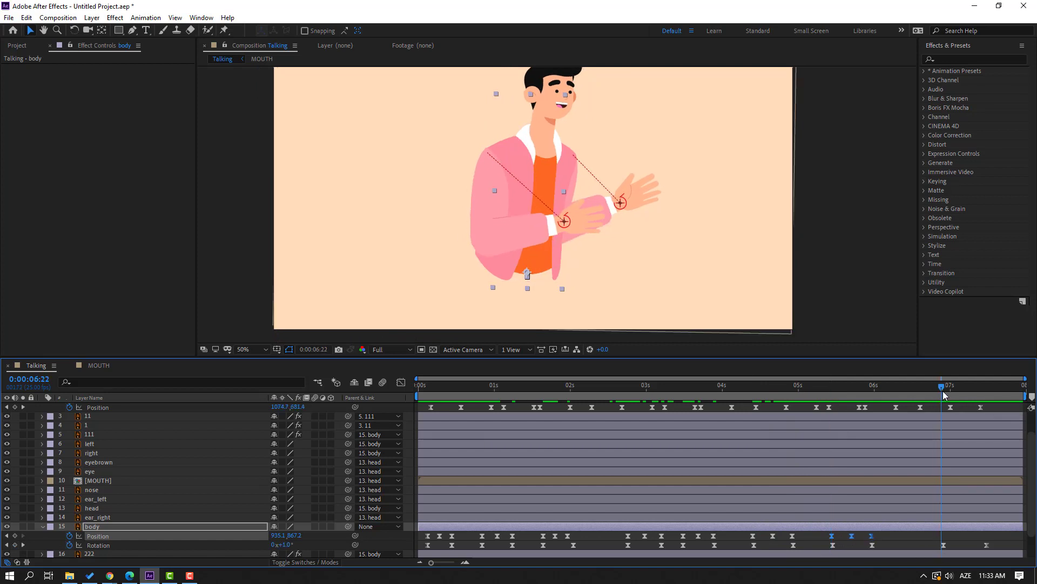
left_click_drag(943, 395, 946, 397)
key("ctrl+v")
left_click_drag(971, 534, 985, 536, "alt")
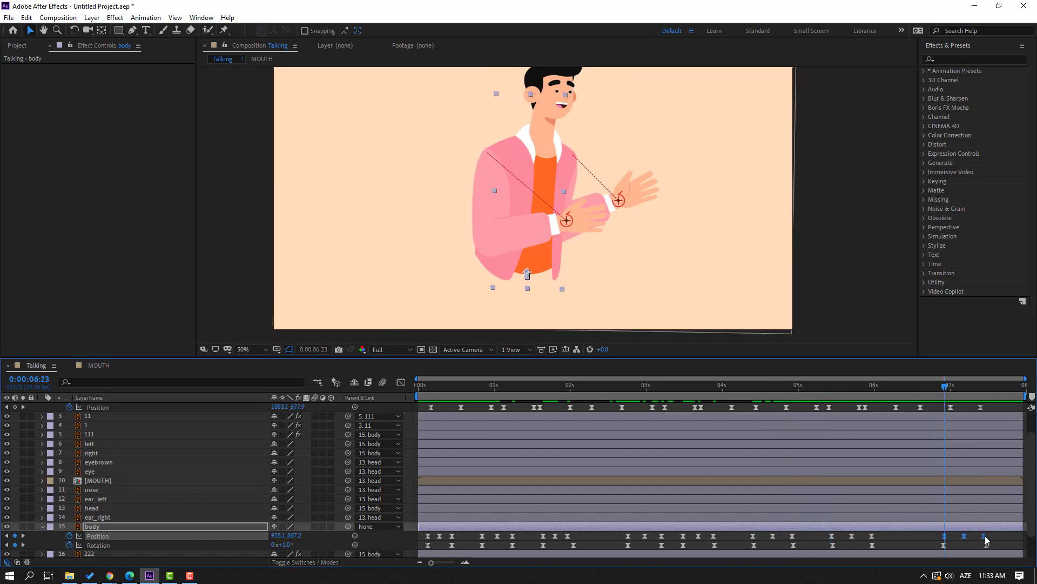
left_click(1000, 536)
key("space")
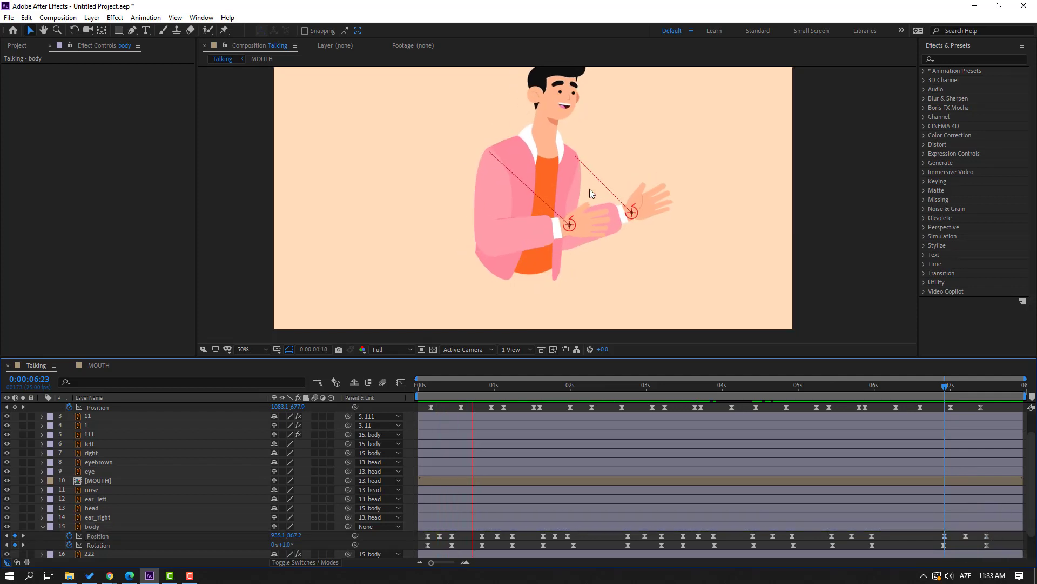
left_click(640, 170)
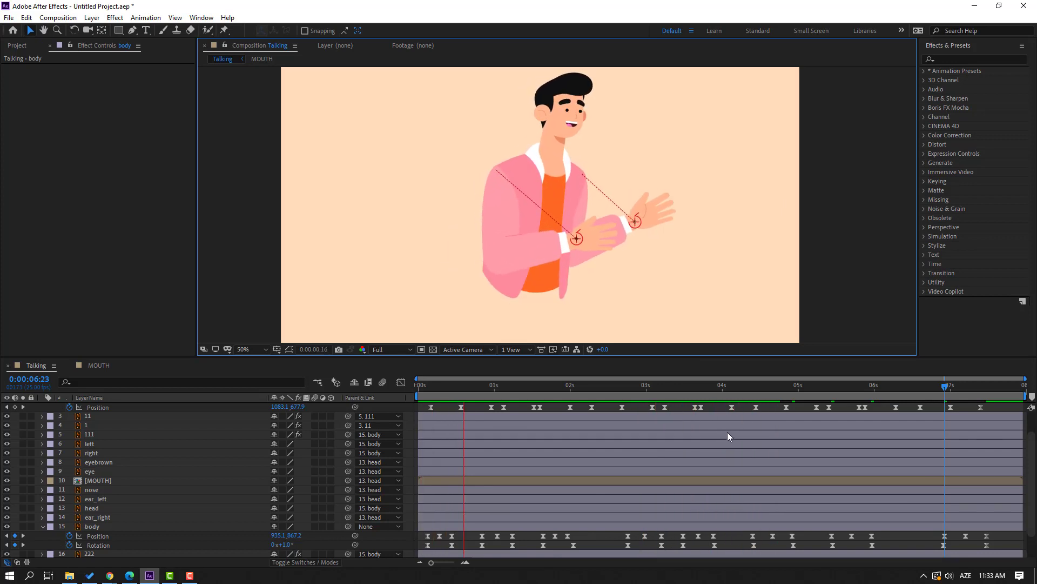
left_click(186, 446)
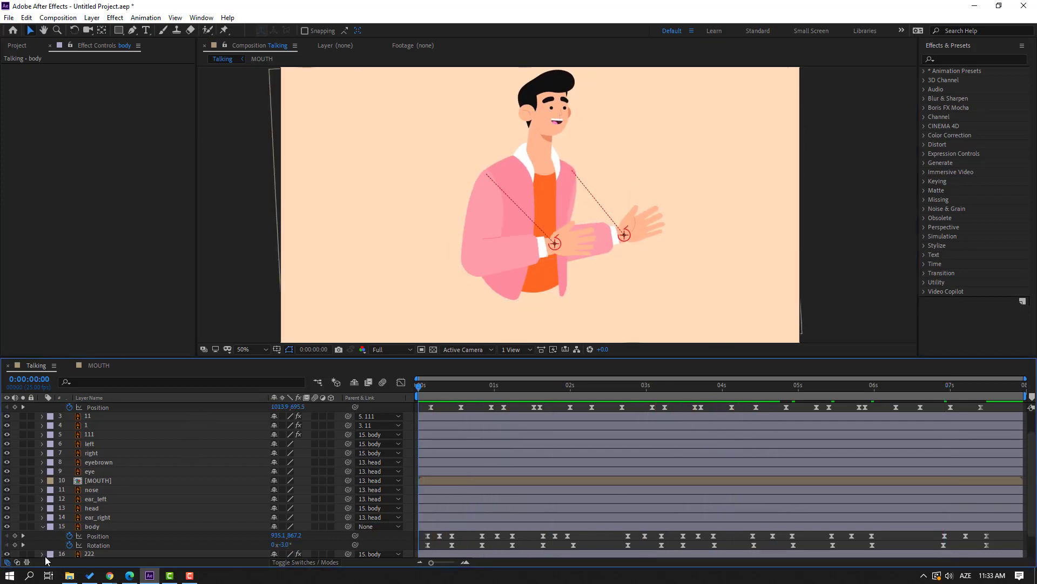
Enable rotation keyframing on the head layer at 0:00:00:07.
left_click(43, 526)
left_click(87, 508)
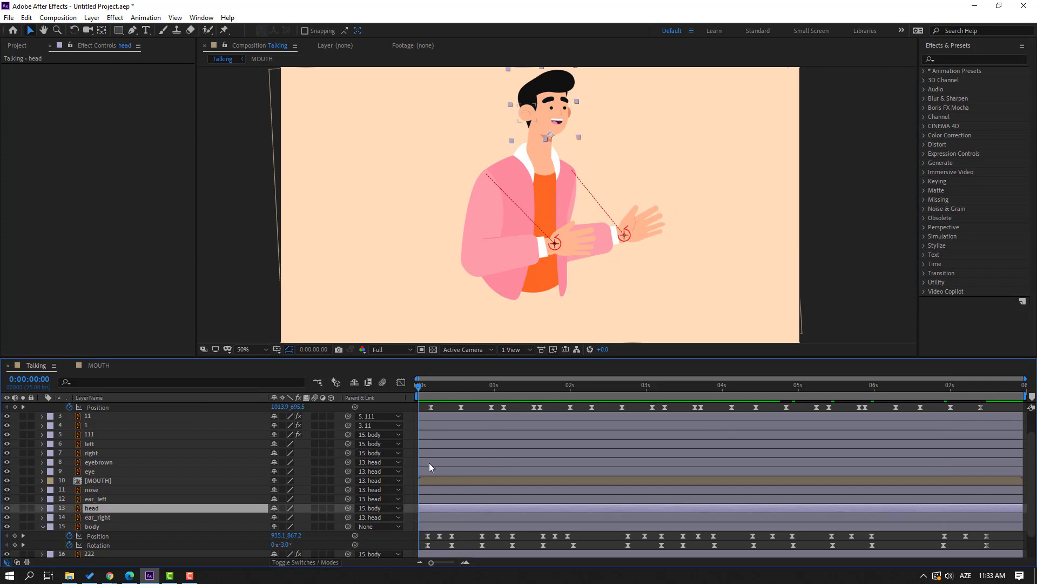
key("r")
left_click(424, 387)
left_click_drag(424, 387, 439, 386)
left_click(69, 517)
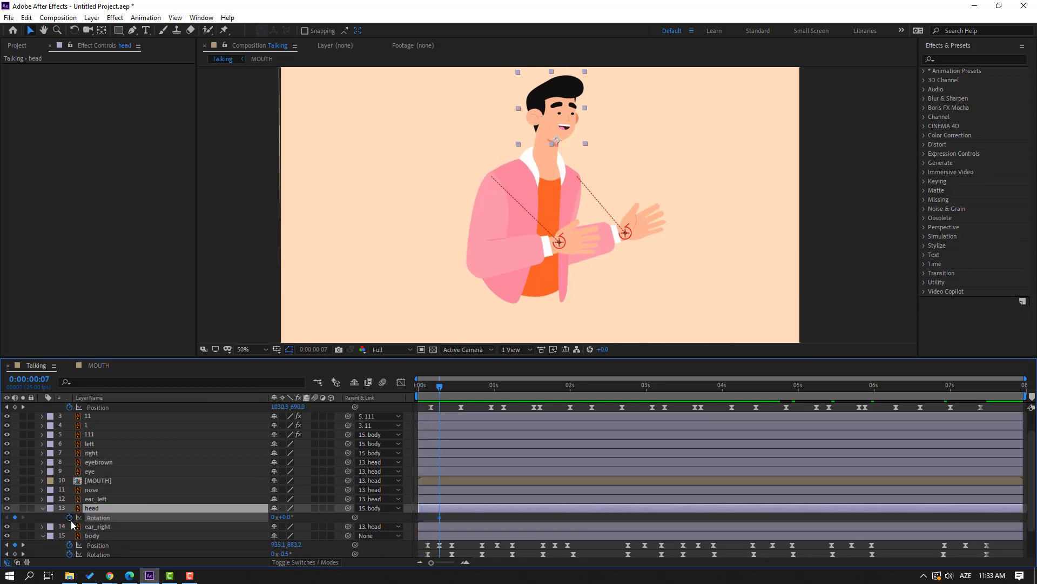
Keyframe the head's rotation to -10° at 0:00:00:15 and apply Easy Ease to both head rotation keyframes.
left_click_drag(445, 385, 464, 387)
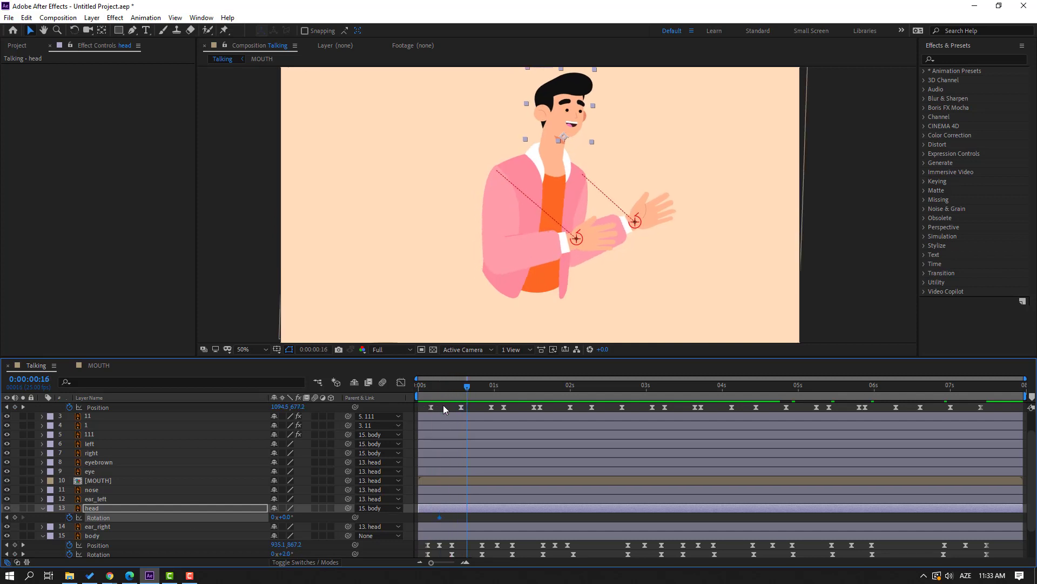
left_click_drag(278, 517, 274, 517)
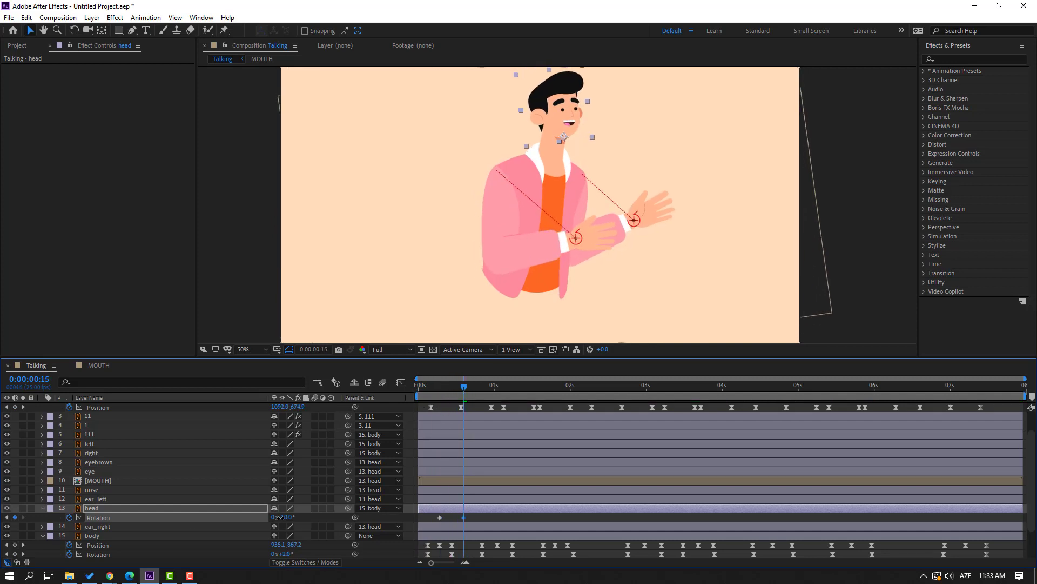
right_click(440, 517)
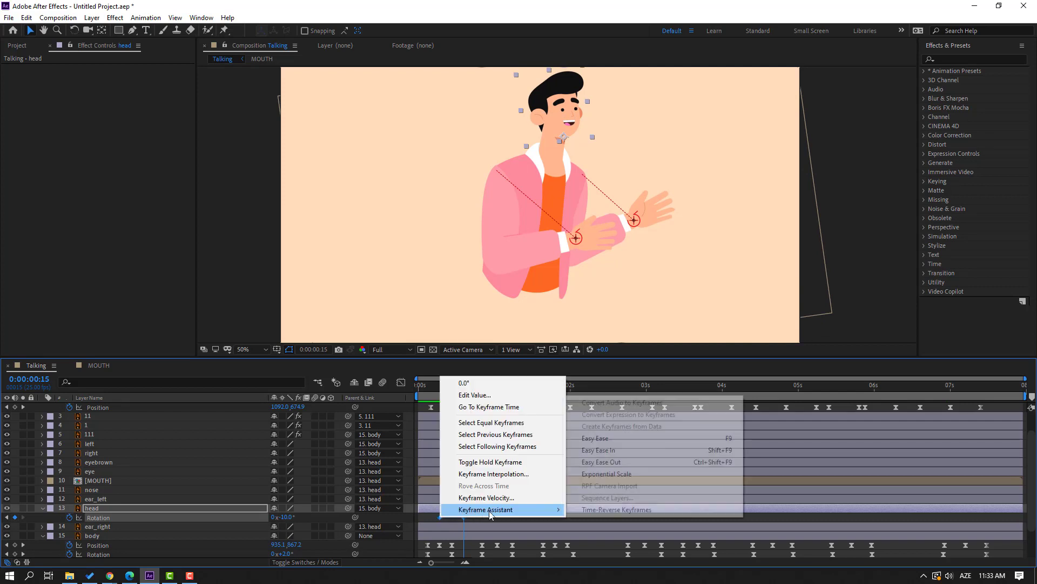
left_click(602, 439)
key("F2")
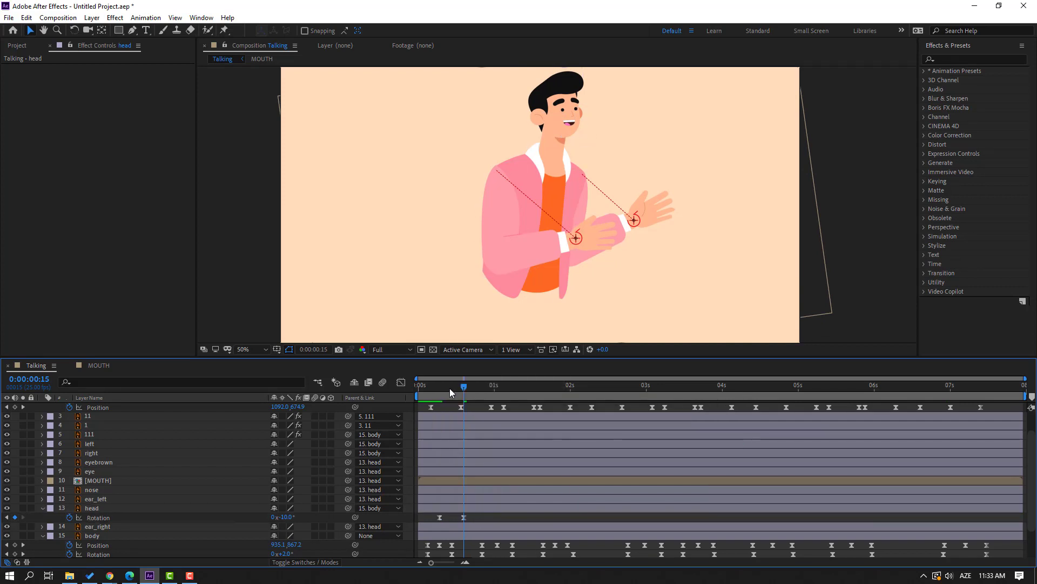
Enable position keyframing on the head layer at 0:00:00:07 and lower the head by 10 px at 0:00:00:11.
left_click_drag(450, 388, 440, 385)
left_click(103, 507)
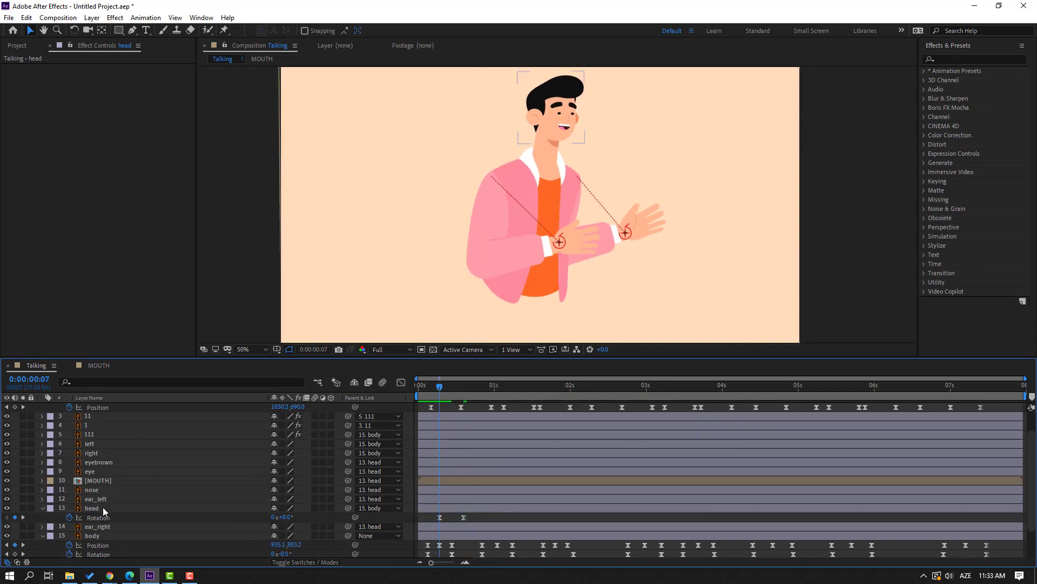
key("shift+p")
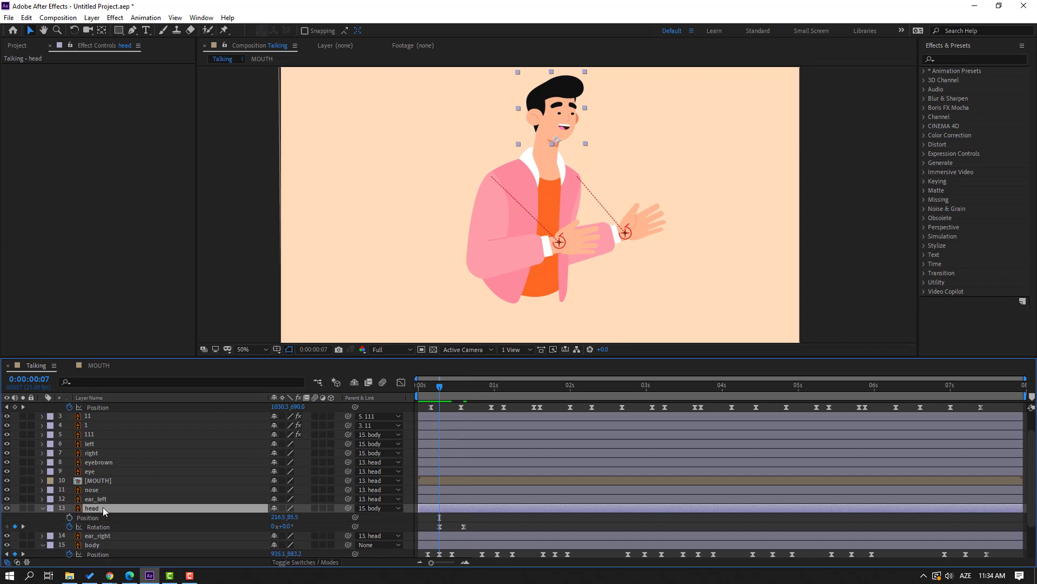
left_click(69, 517)
left_click_drag(445, 387, 451, 387)
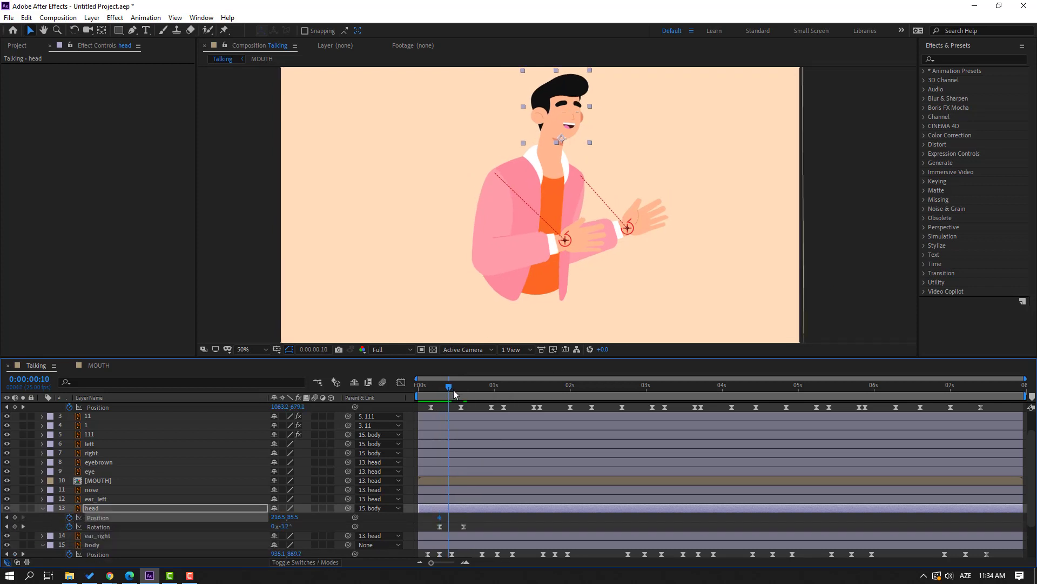
key("Down")
key("Down")
key("Down")
key("Down")
key("Down")
key("Down")
key("Down")
key("Down")
key("Down")
key("Down")
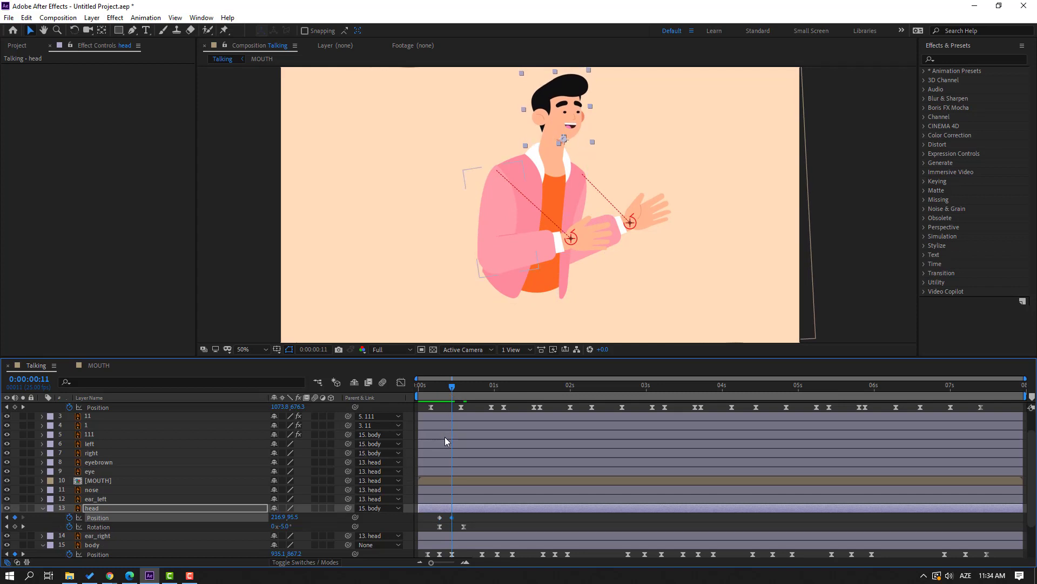
Copy the head's first position keyframe to 0:00:00:15 and apply Easy Ease to all three position keyframes.
left_click_drag(458, 386, 463, 386)
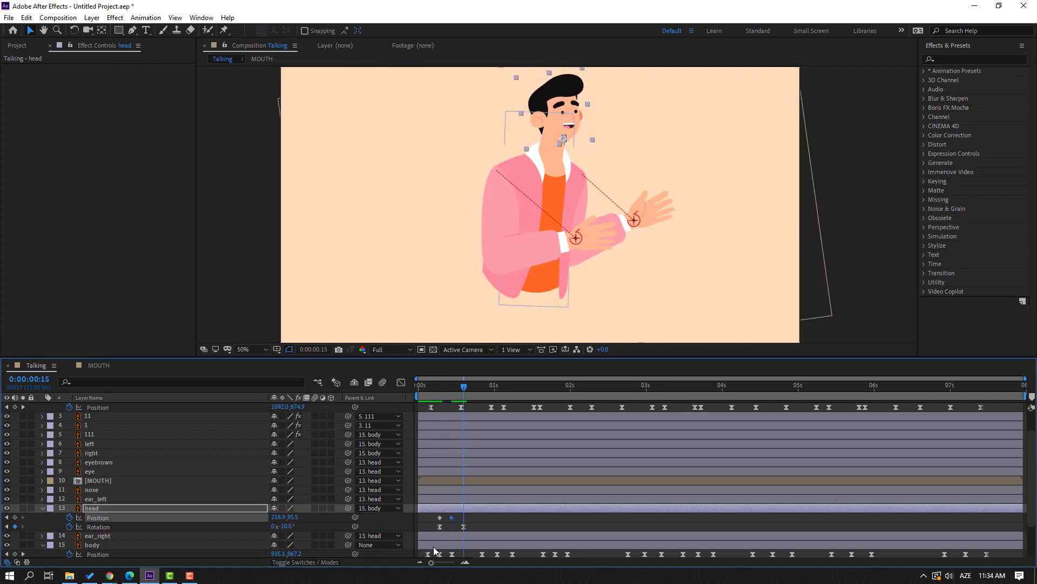
key("ctrl+v")
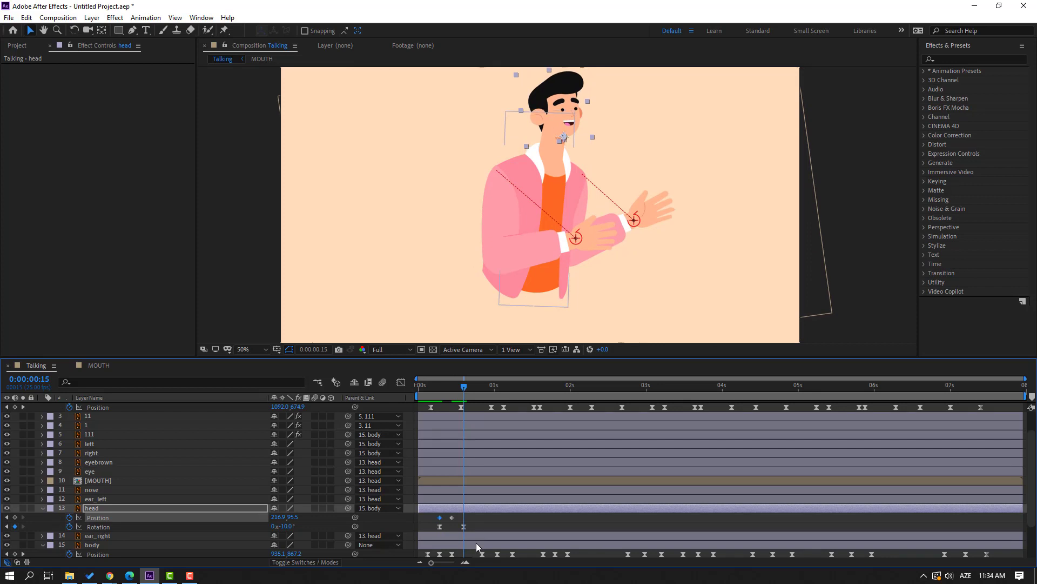
left_click_drag(476, 517, 430, 516)
right_click(440, 517)
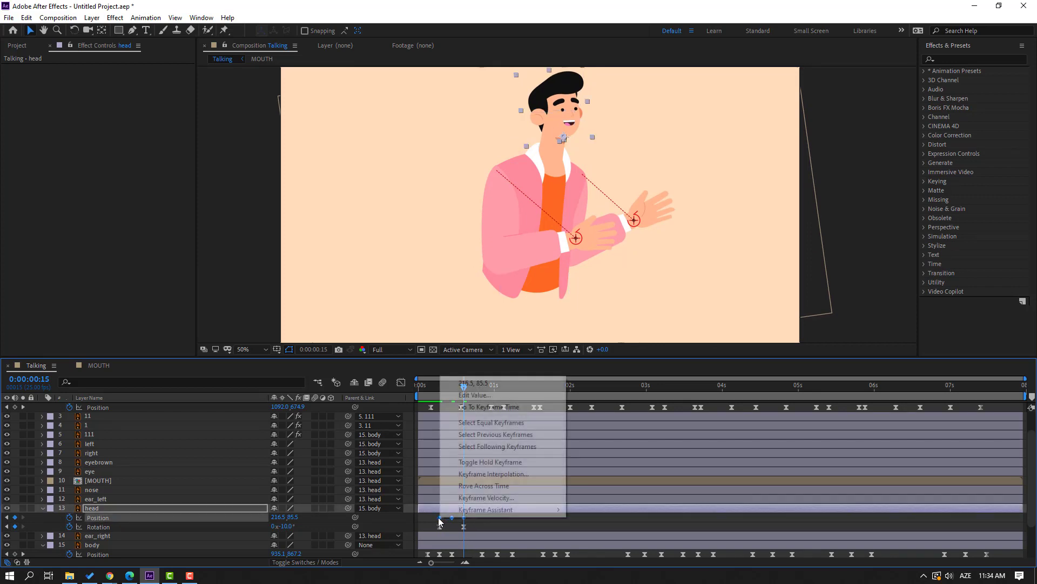
mouse_move(508, 509)
left_click(598, 450)
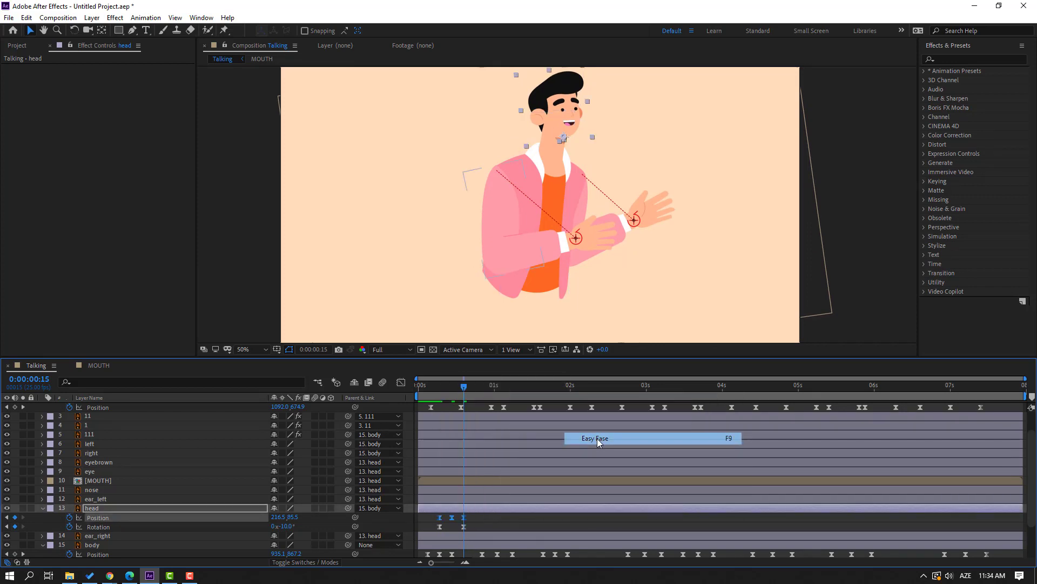
left_click(503, 523)
Preview the head motion, including a brief playback with only the head layer soloed.
key("space")
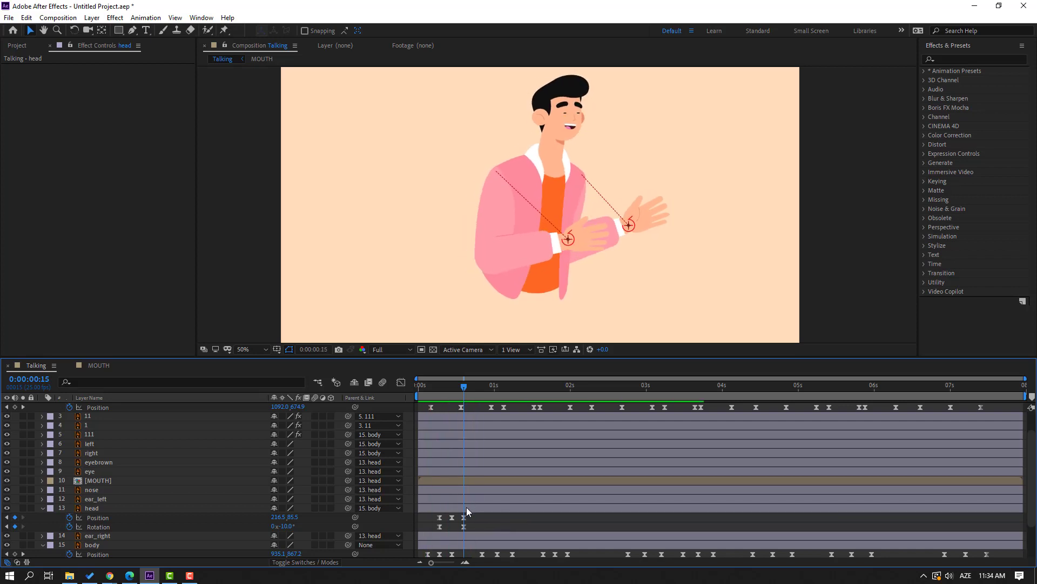
left_click(466, 506)
left_click(23, 508)
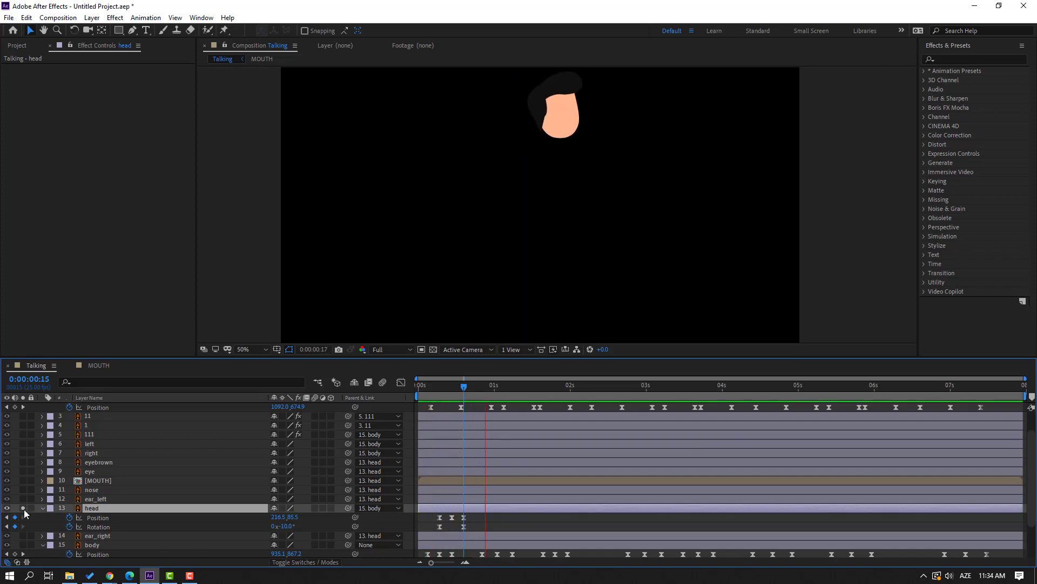
left_click(23, 508)
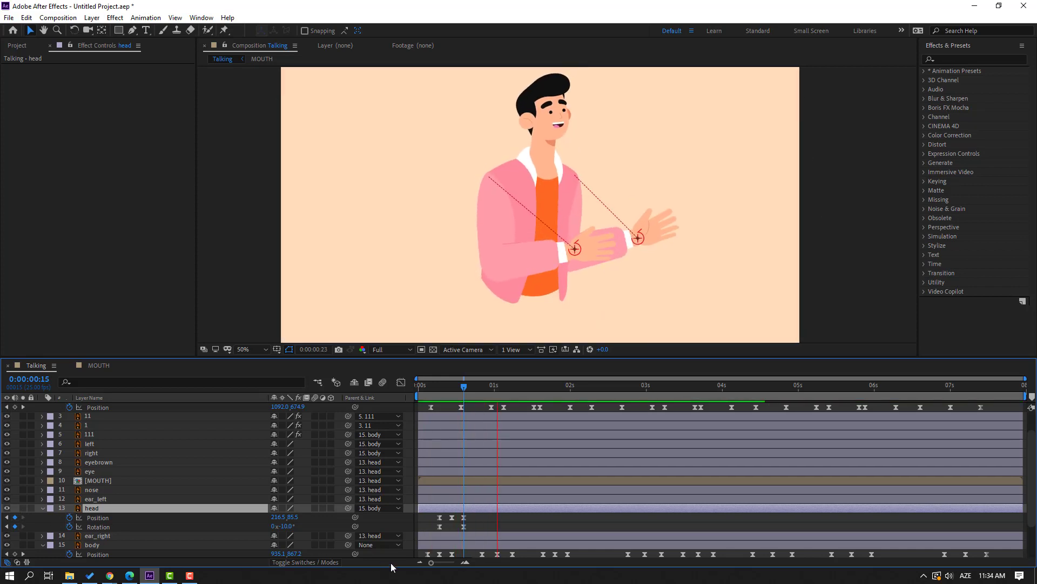
Shift the head's position and rotation keyframes to start at about 0:00:00:14 and stretch them to end at about 0:00:01:03.
left_click_drag(474, 516, 455, 530)
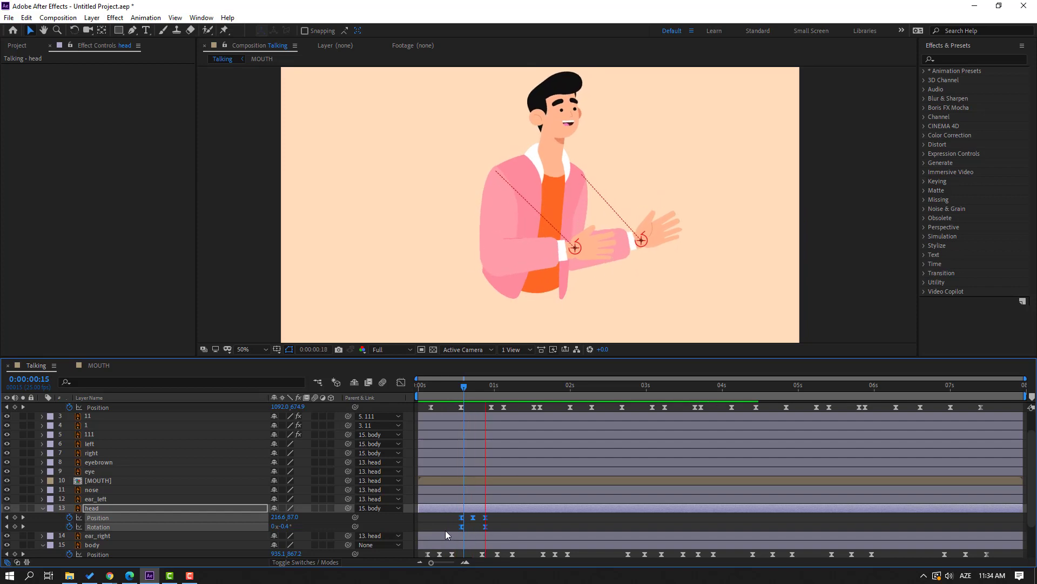
key("space")
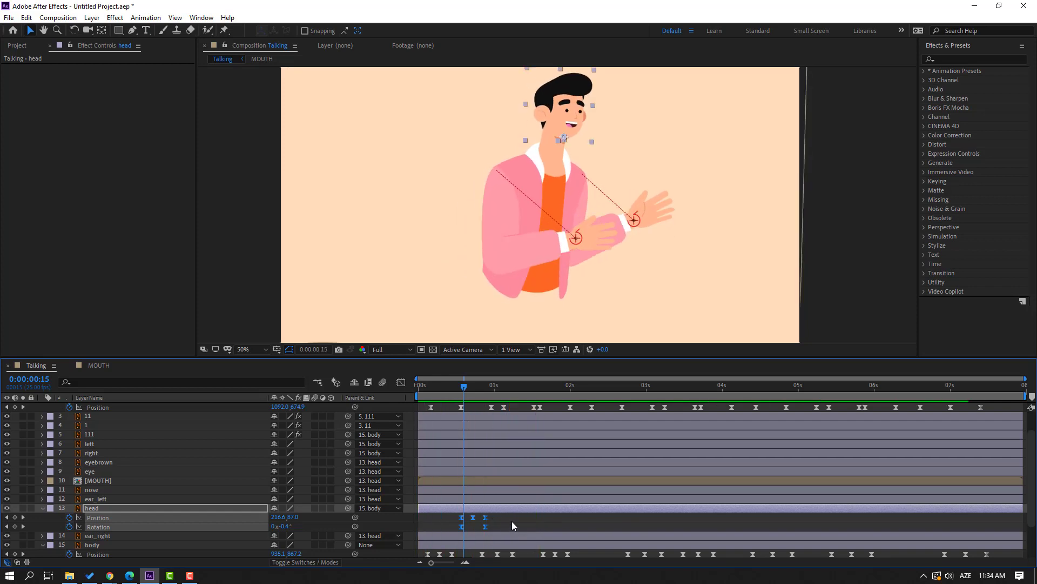
left_click_drag(487, 526, 503, 527)
key("space")
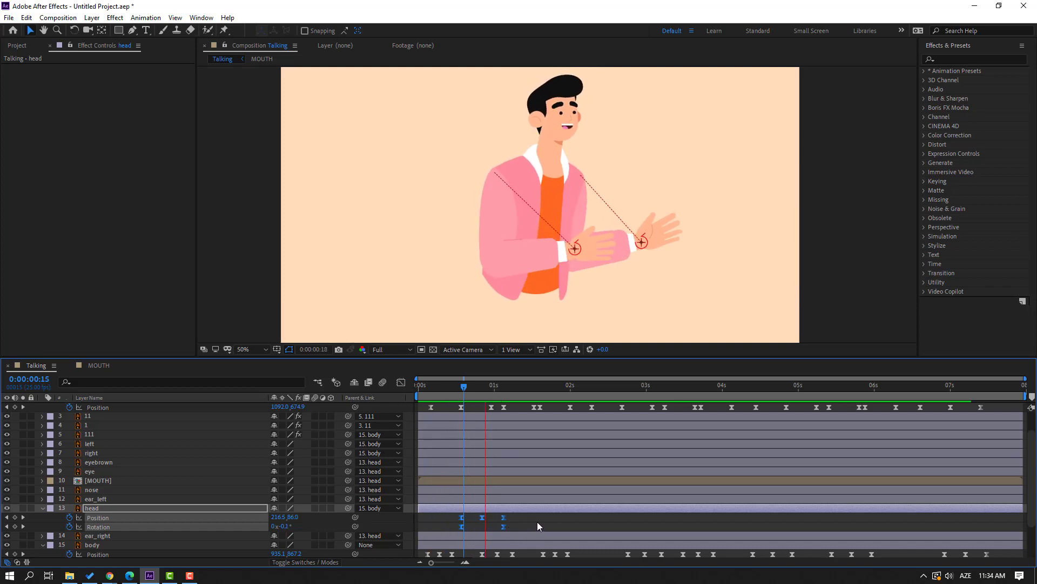
Add a holding head rotation keyframe at about 0:00:01:19 and set the rotation to 5° at 0:00:02:05.
left_click_drag(509, 387, 586, 387)
left_click(99, 526)
left_click(15, 526)
left_click(92, 508)
left_click(286, 526)
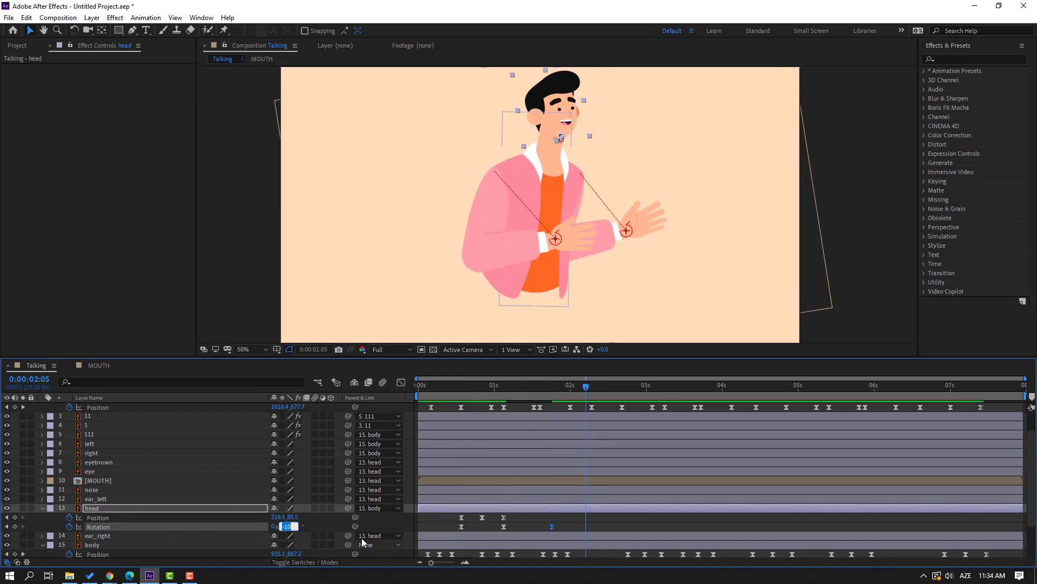
type("5")
key("Return")
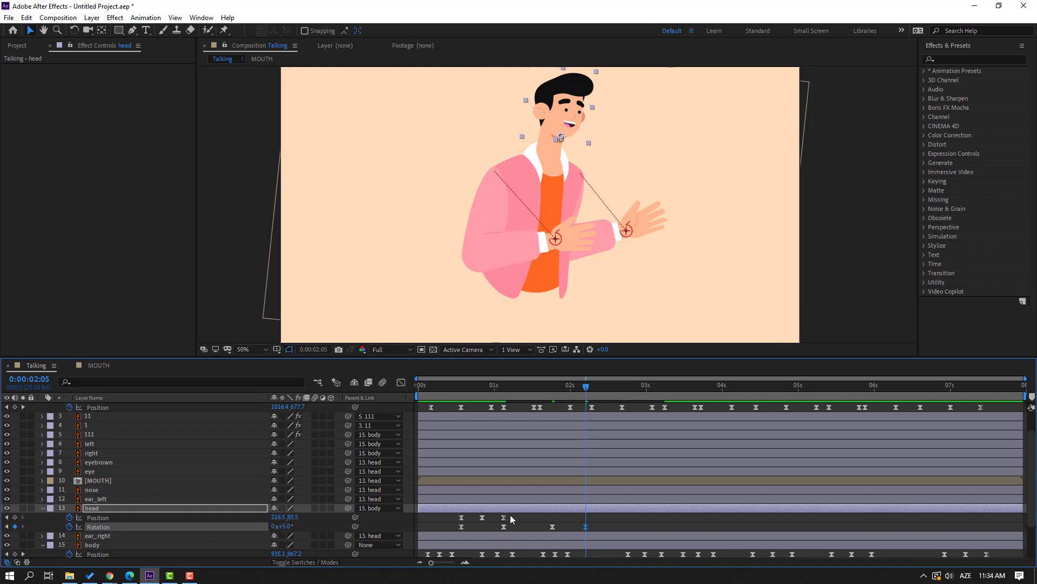
Duplicate the three head position keyframes and place the copies over the second rotation change, starting at about 0:00:01:18.
left_click_drag(510, 513, 458, 521)
key("ctrl+c")
key("ctrl+v")
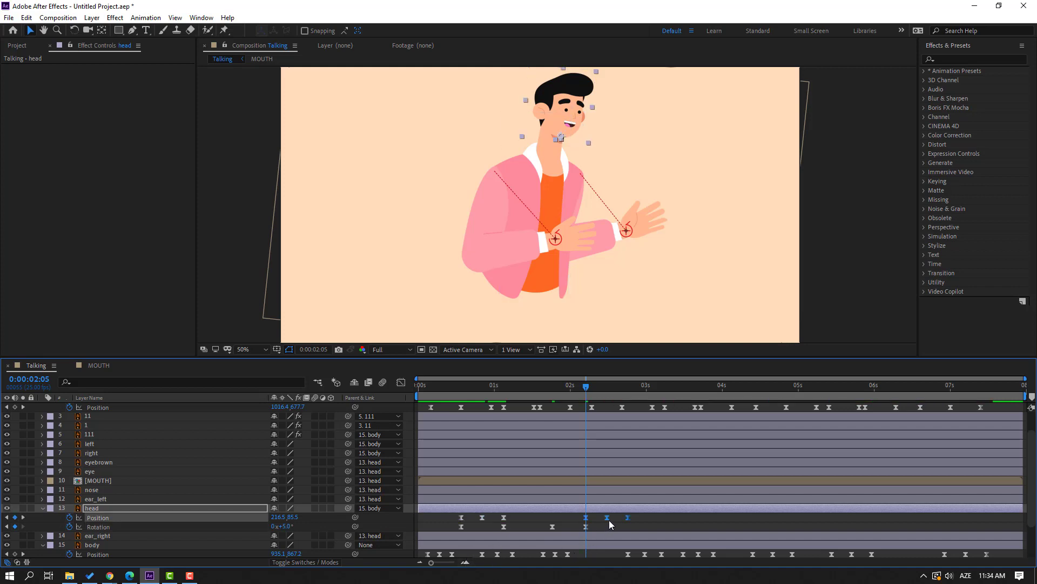
left_click_drag(607, 517, 570, 517)
Add a holding head rotation keyframe at 0:00:02:23, set -3° at 0:00:03:11, and paste the position keyframes over that interval.
left_click_drag(535, 385, 641, 408)
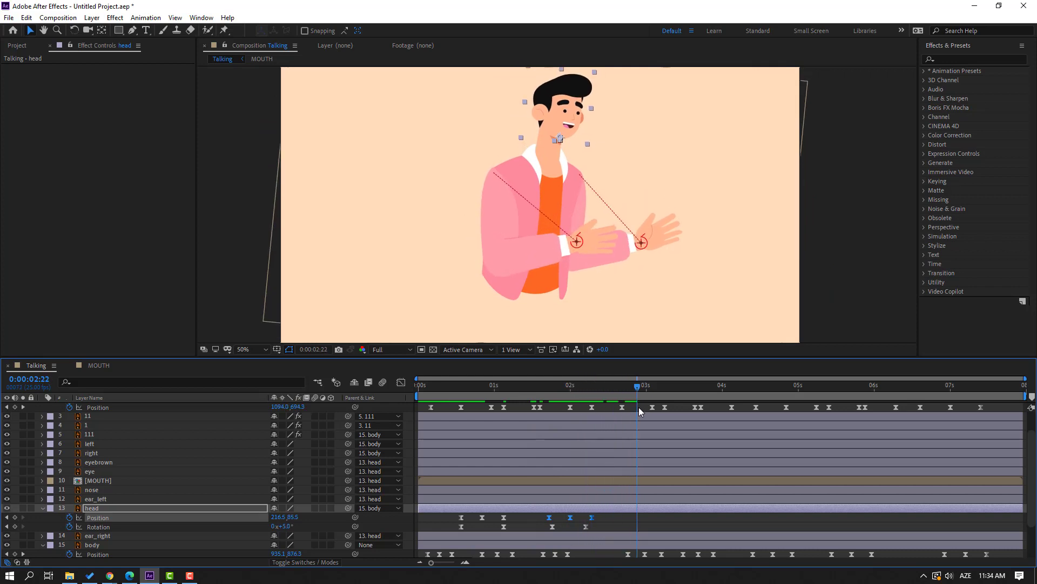
left_click(15, 526)
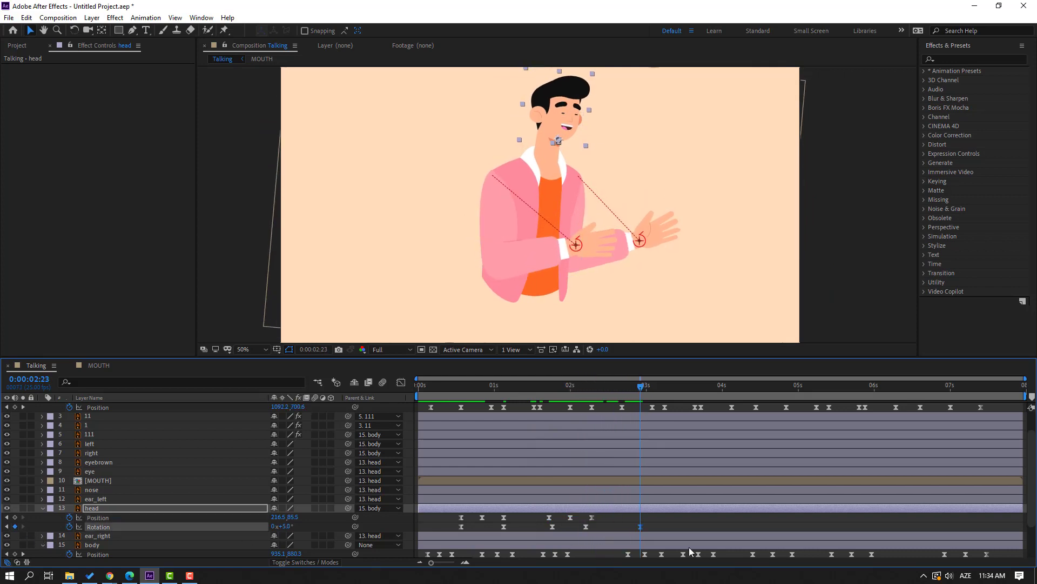
left_click_drag(652, 386, 679, 387)
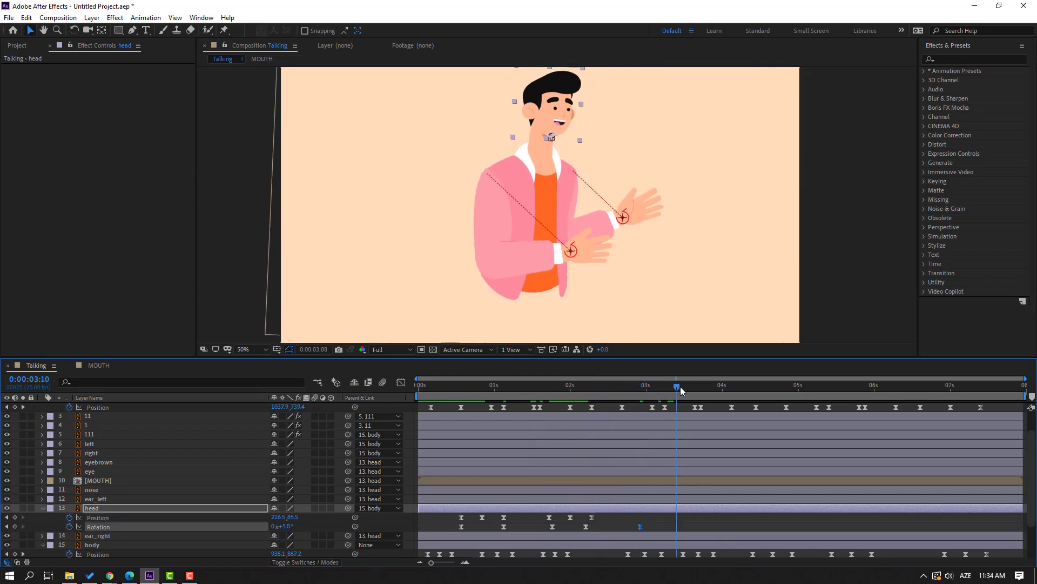
left_click(285, 525)
type("-3")
key("Return")
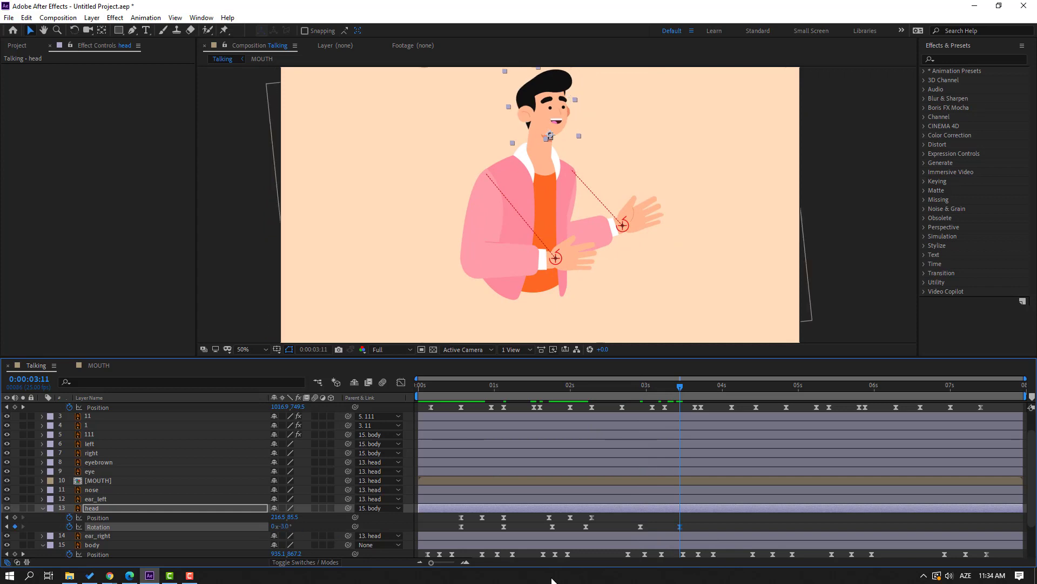
key("ctrl+v")
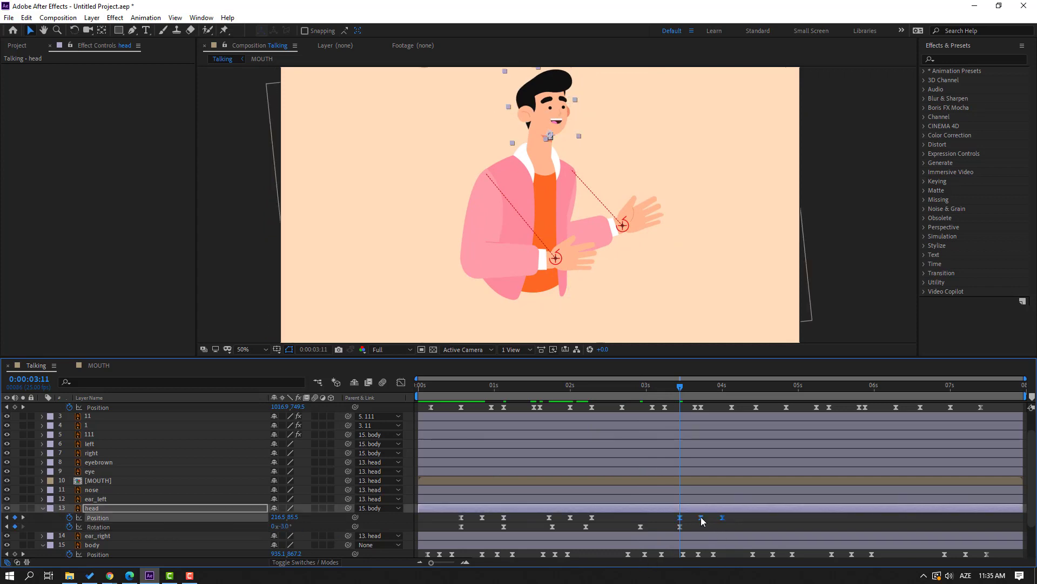
left_click_drag(702, 516, 426, 531)
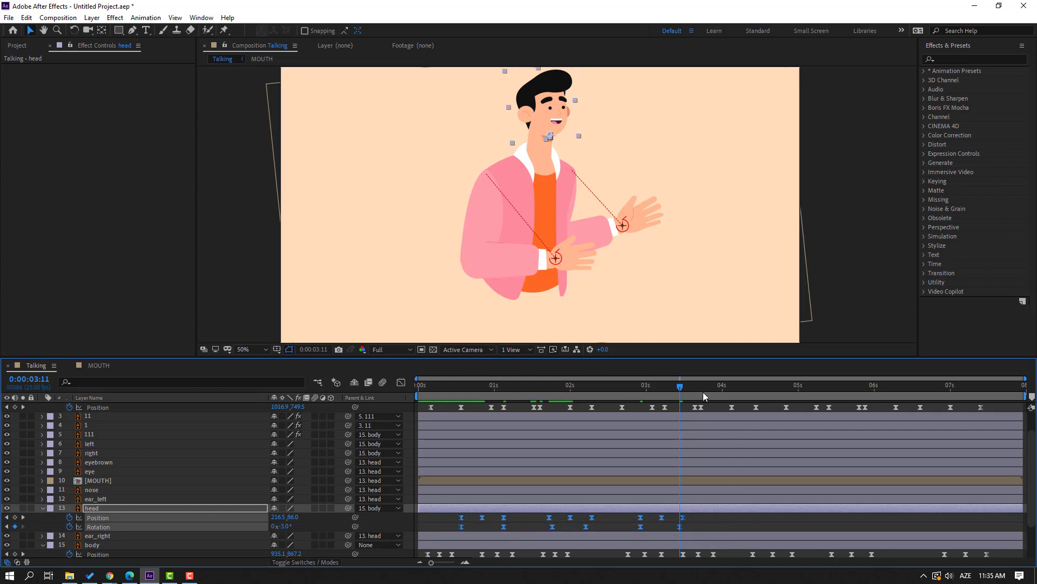
Duplicate all the head's position and rotation keyframes from about 0:00:04:03 onward and preview the animation.
left_click_drag(702, 391, 780, 387)
key("ctrl+v")
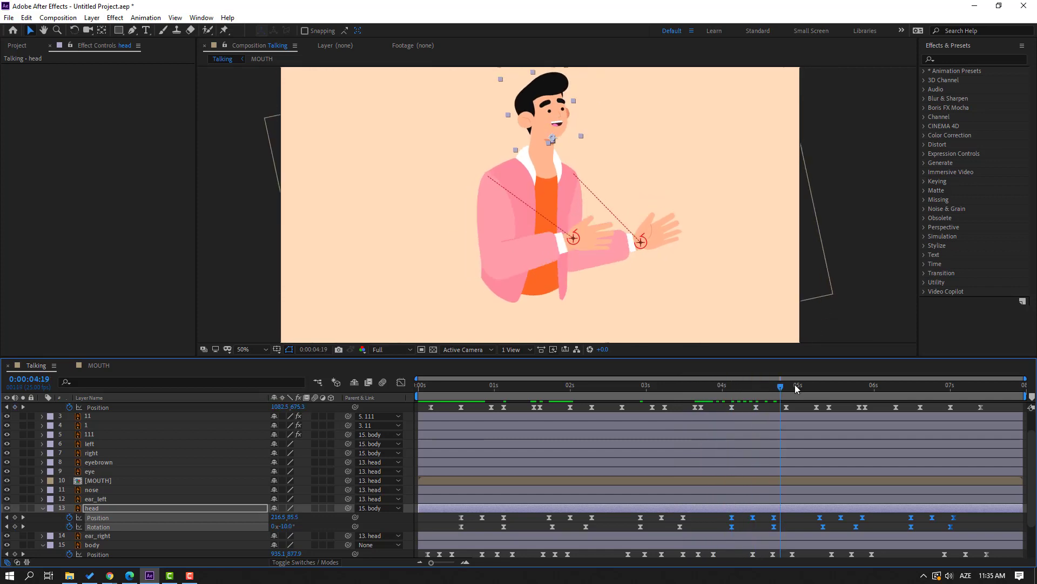
key("space")
left_click(531, 530)
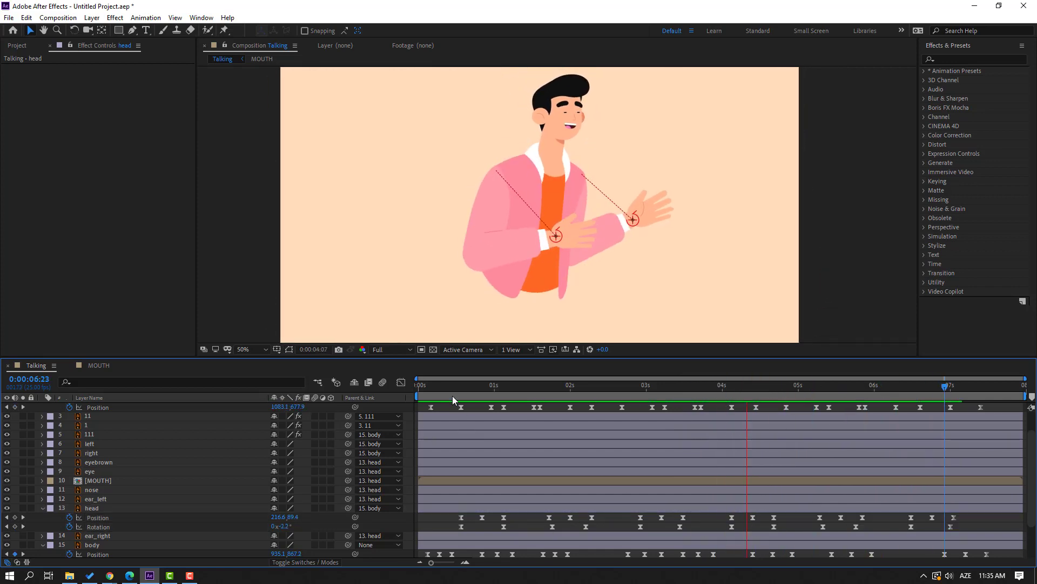
left_click(453, 388)
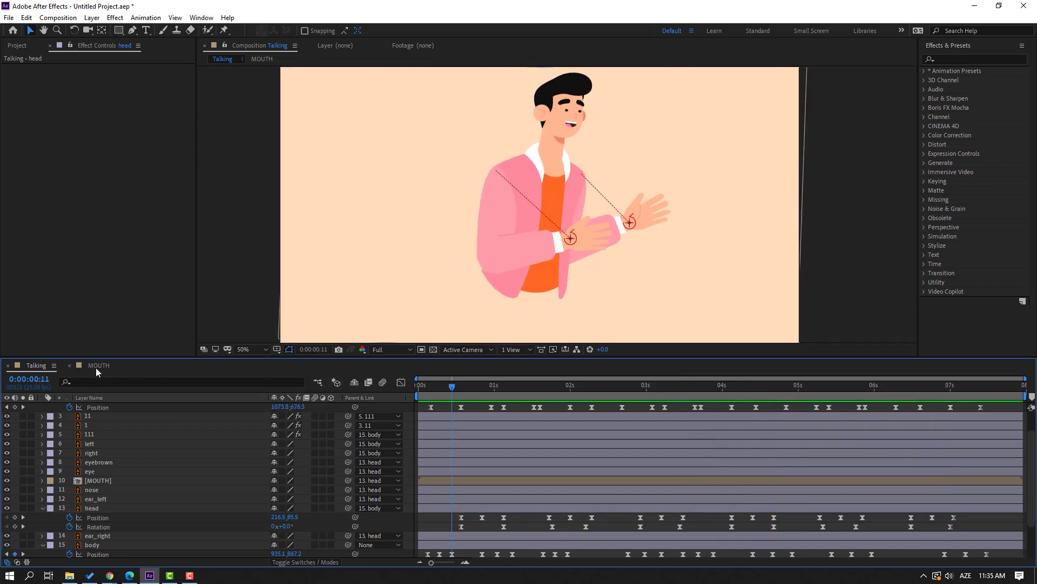
In the MOUTH composition, enable scale keyframing on layer m at 0:00:00:00.
left_click(97, 366)
left_click(150, 508)
left_click(92, 445)
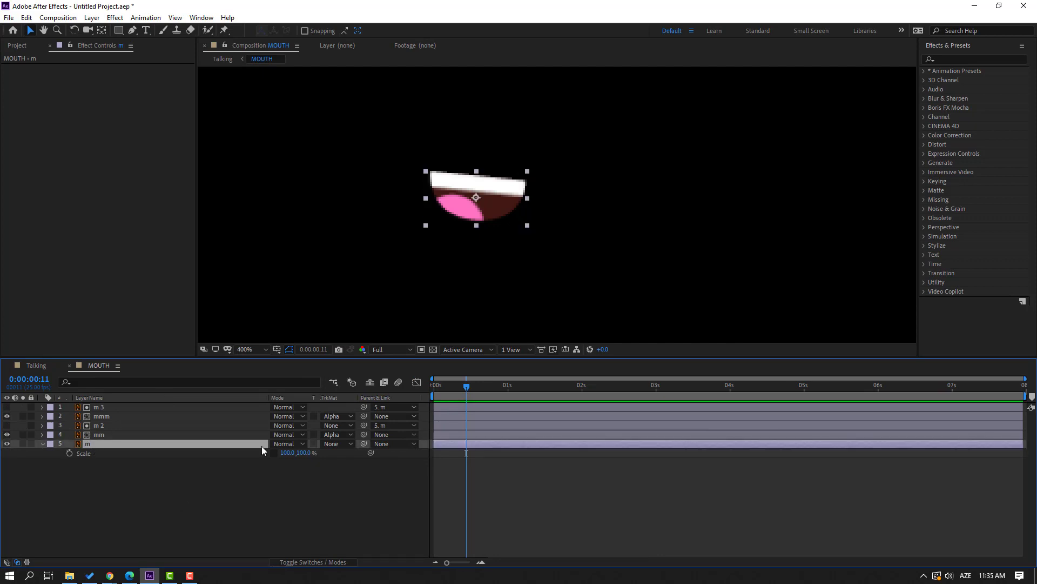
left_click_drag(453, 387, 427, 388)
left_click(69, 453)
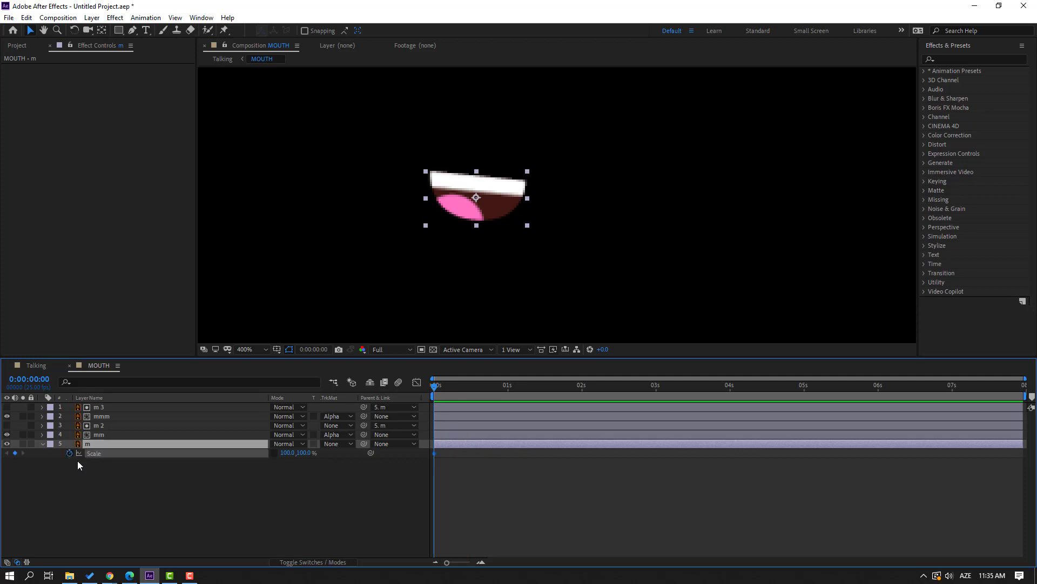
Add further scale keyframes to layer m up to 0:00:00:10, setting a narrower 54, 84% scale at 0:00:00:10.
key("Return")
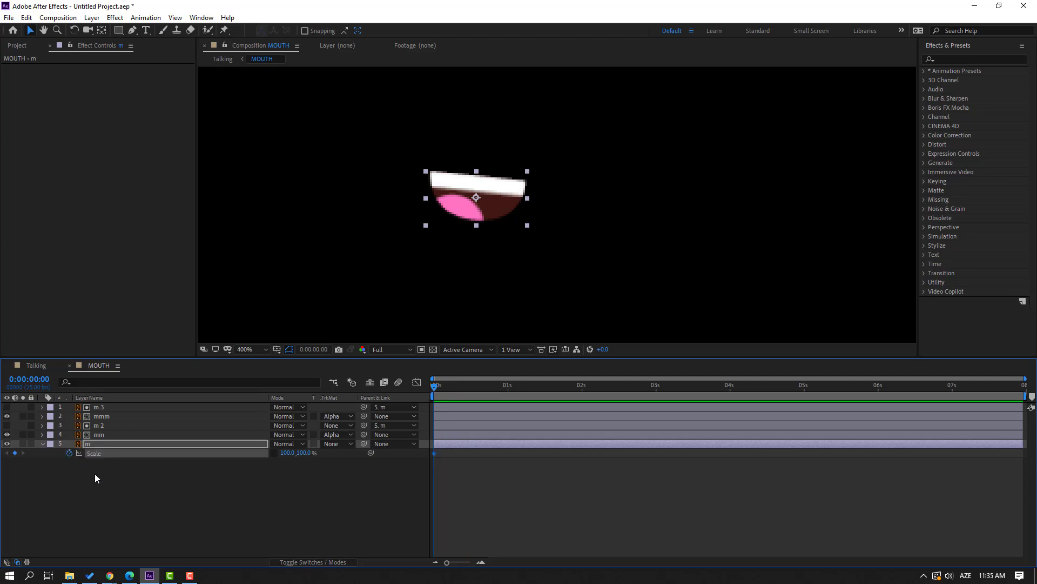
key("space")
left_click_drag(304, 456, 260, 459)
key("space")
key("space")
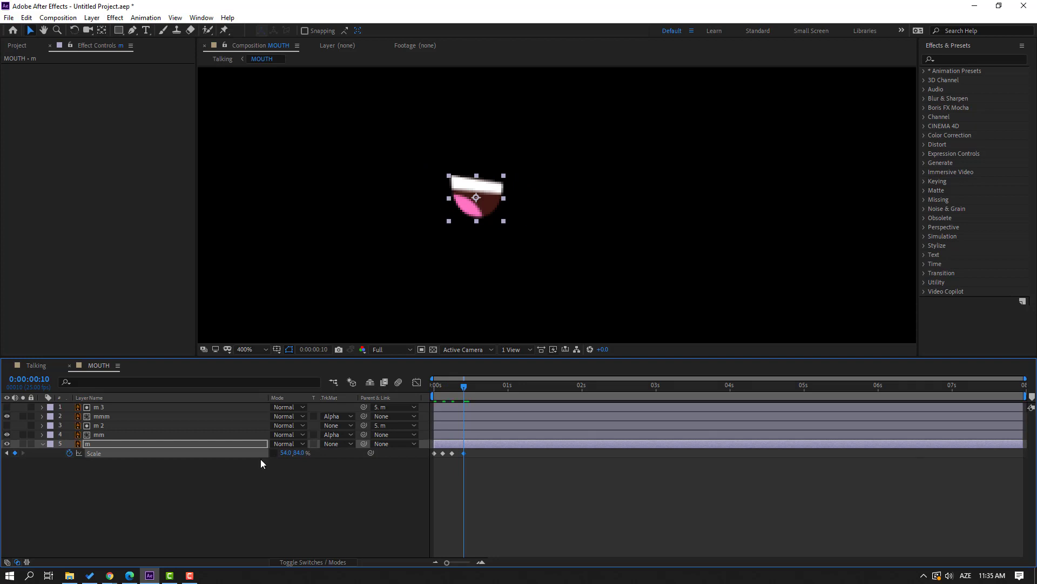
key("space")
Set the mouth's scale to 100, 57% at 0:00:00:14, end the work area there, and preview the loop.
left_click(286, 453)
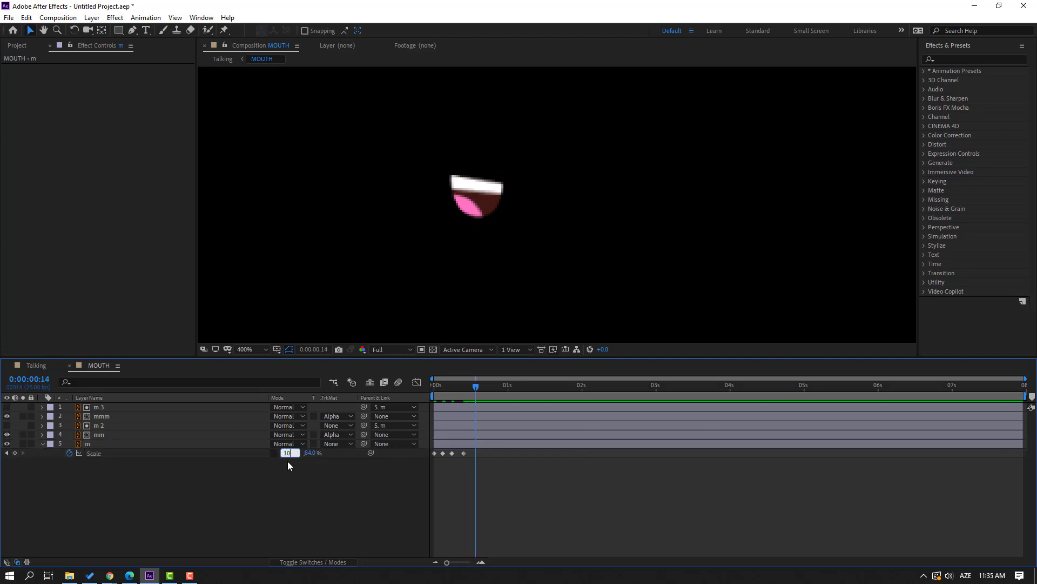
type("100")
key("Return")
left_click_drag(296, 453, 276, 454)
left_click(524, 503)
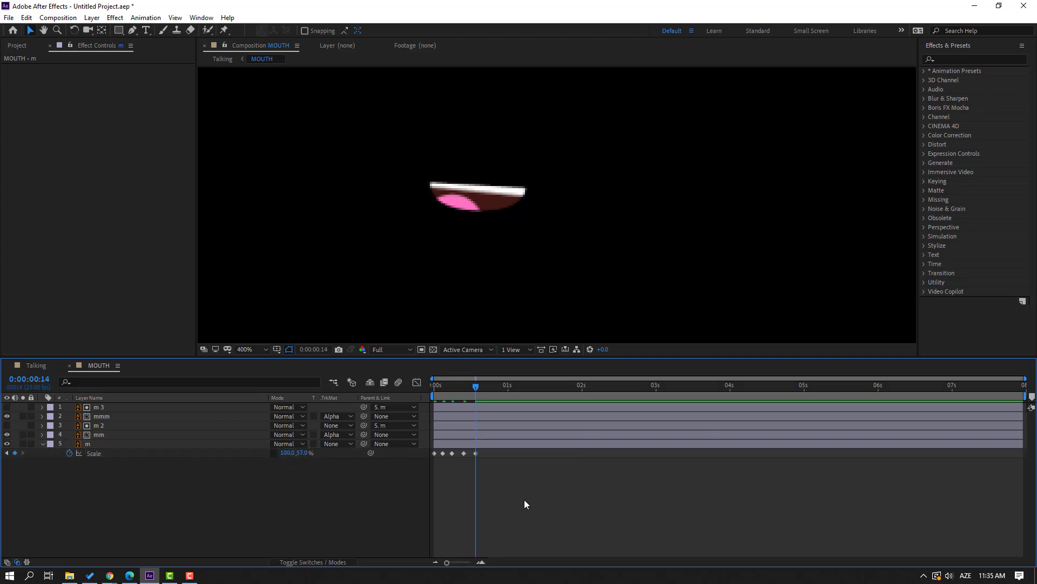
key("n")
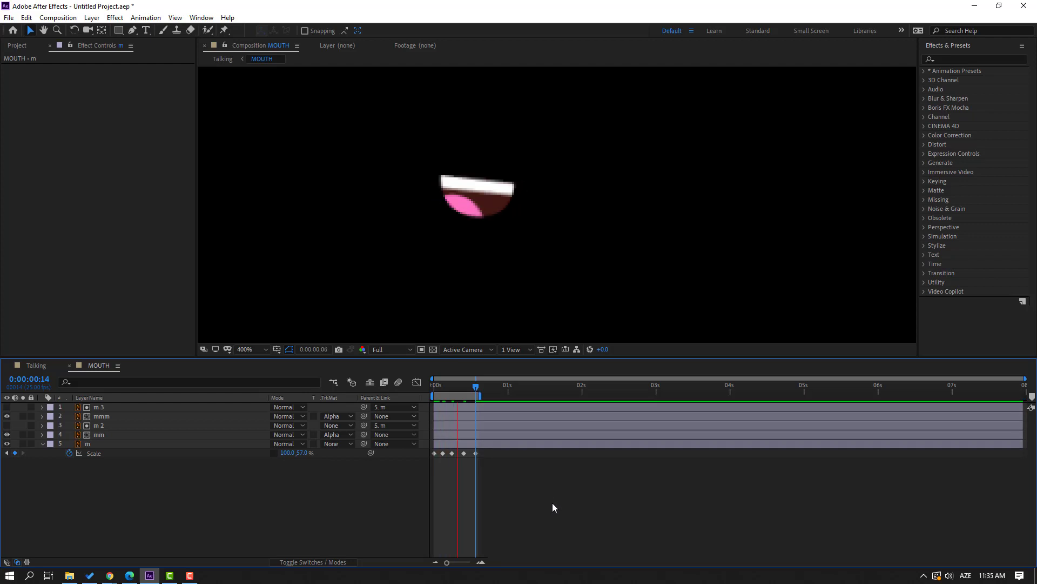
Apply Easy Ease to all five scale keyframes on layer m.
left_click_drag(507, 471, 429, 450)
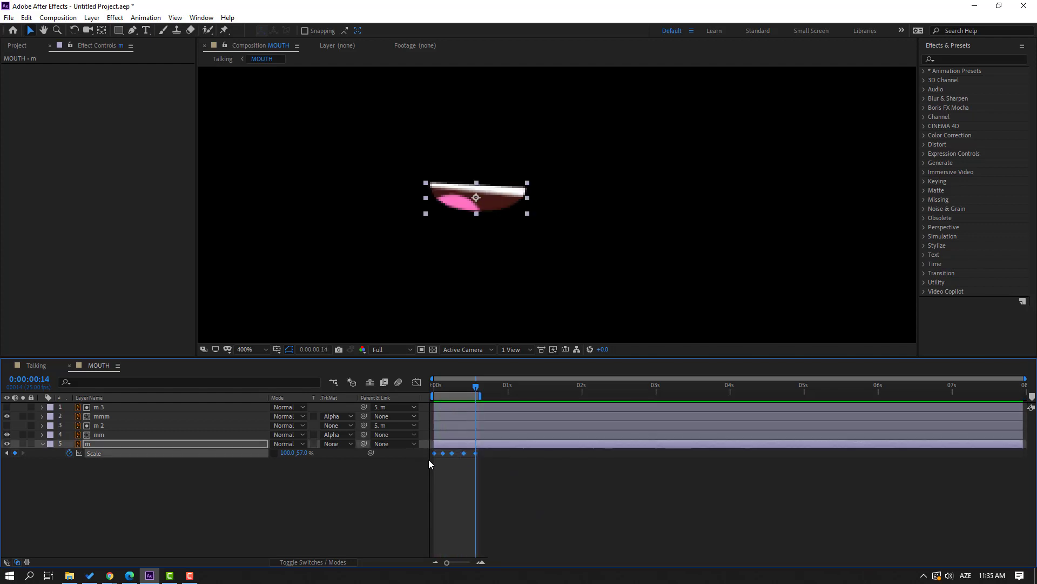
right_click(436, 453)
mouse_move(486, 444)
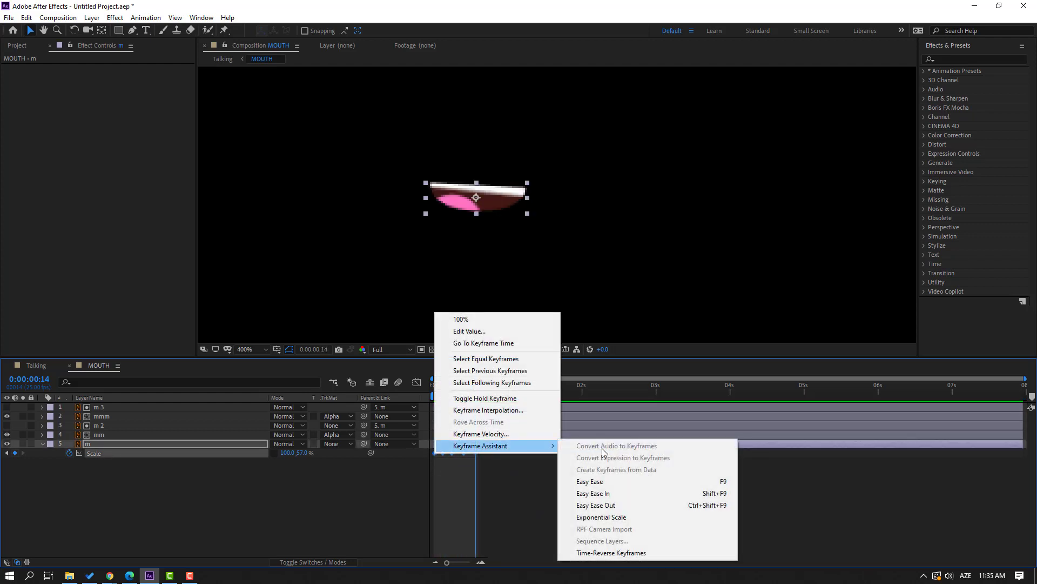
left_click(605, 480)
Extend the work area to the composition's end and duplicate the eased scale keyframes from 0:00:00:14 and 0:00:01:03.
left_click_drag(524, 498, 411, 451)
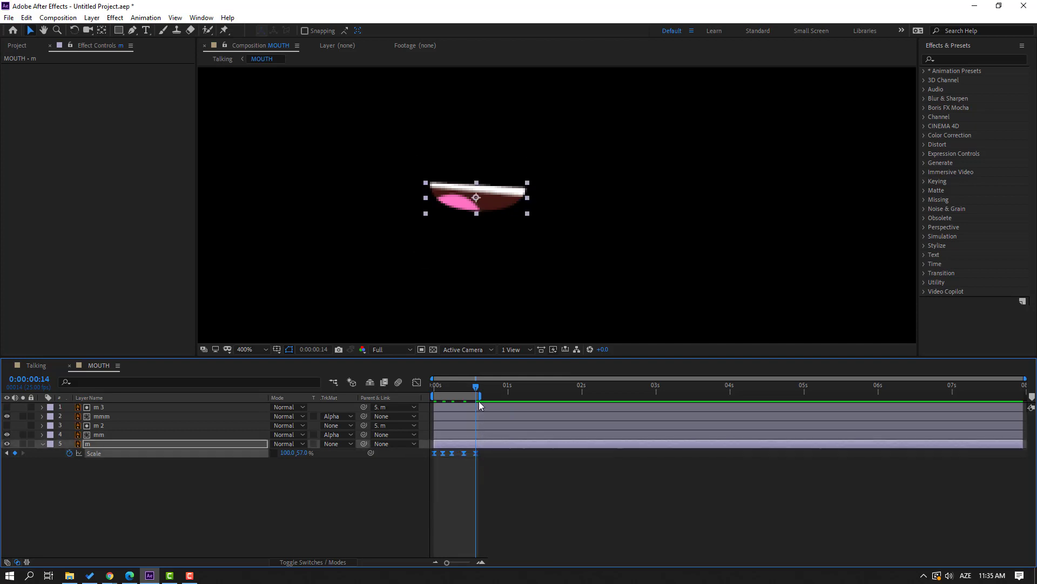
left_click_drag(480, 396, 1024, 396)
key("ctrl+c")
key("ctrl+v")
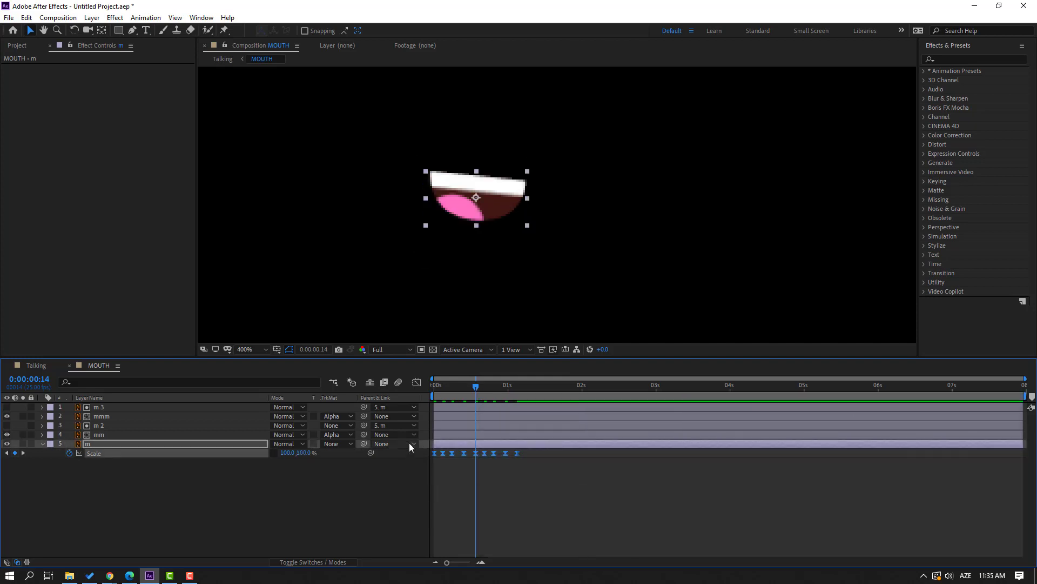
left_click(517, 387)
key("ctrl+v")
left_click(635, 491)
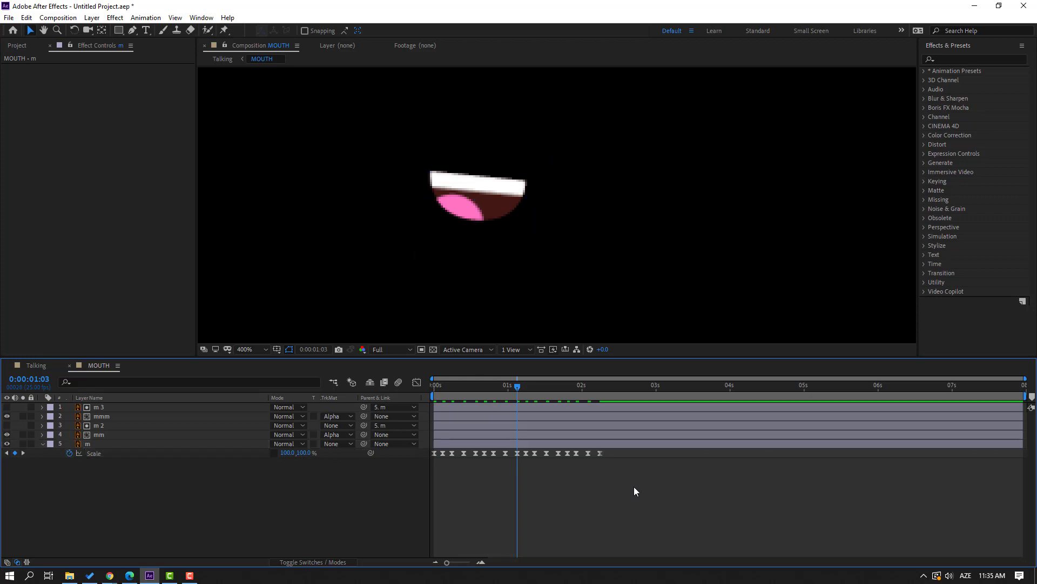
Duplicate the accumulated mouth scale keyframes from 0:00:02:06 and 0:00:04:12 to fill the rest of the composition.
left_click_drag(635, 487, 429, 458)
left_click(598, 385)
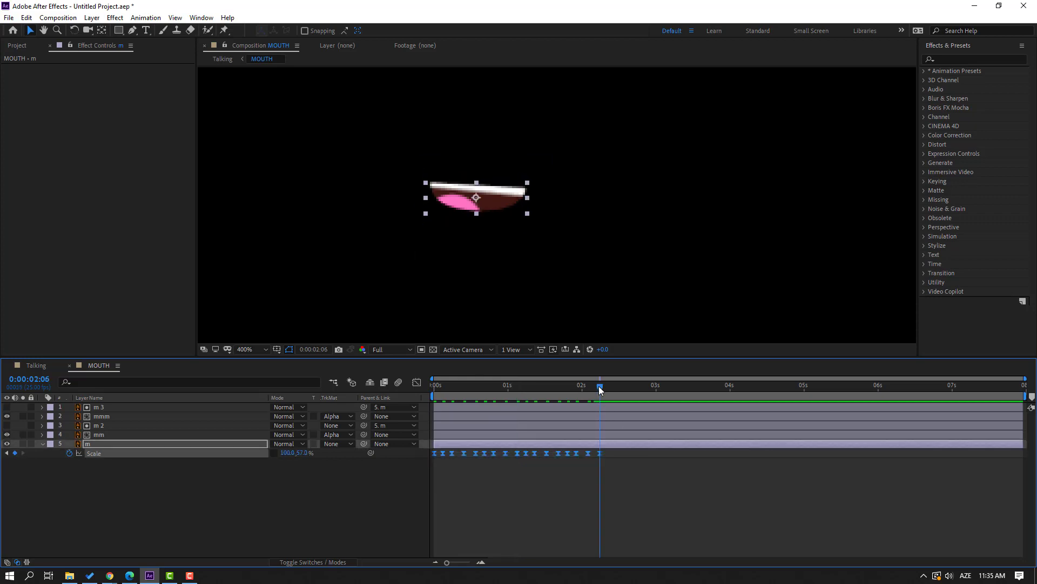
key("ctrl+v")
left_click_drag(770, 503, 462, 456)
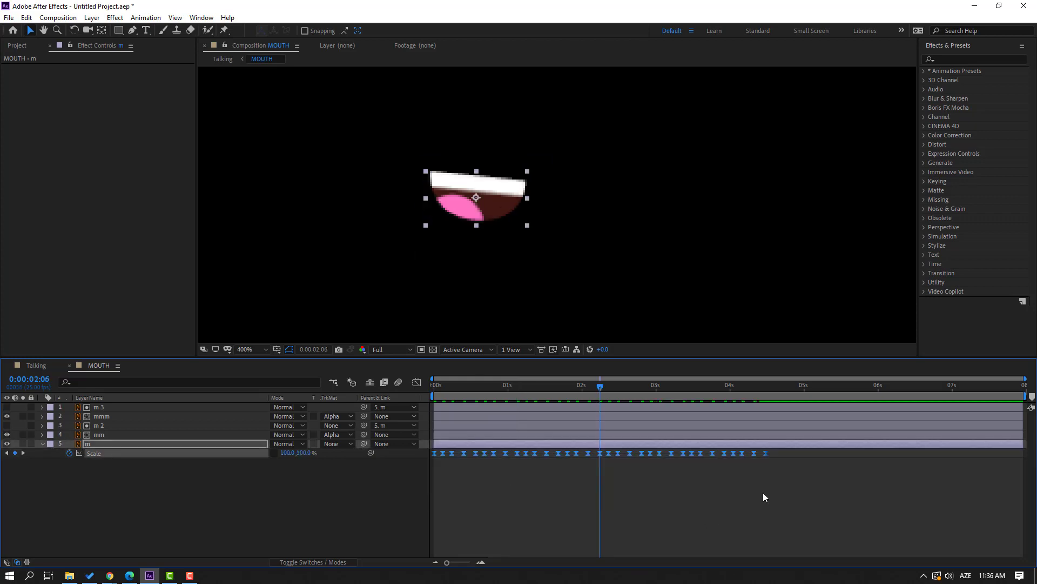
left_click_drag(760, 386, 767, 385)
key("ctrl+v")
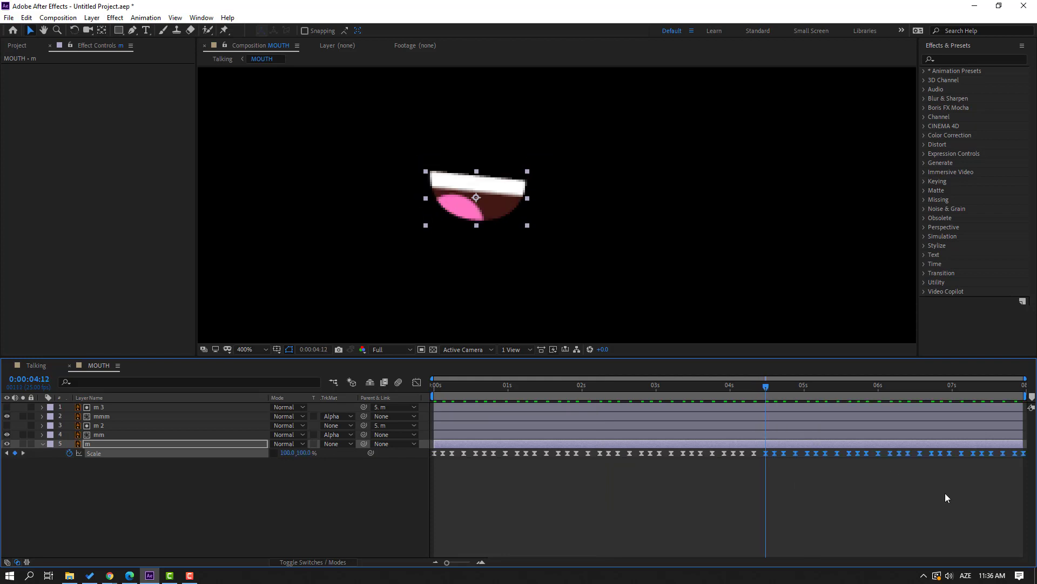
Preview the mouth movement together with the body animation in the Talking composition.
left_click(37, 365)
key("space")
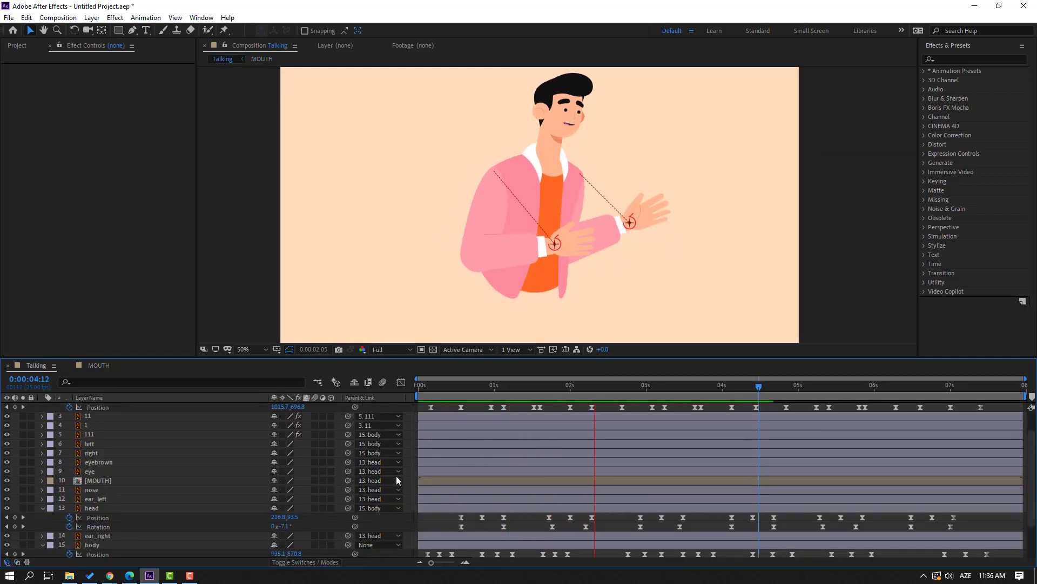
key("space")
Solo the layer named left at 0:00:00:00 to isolate that jacket piece.
left_click(164, 456)
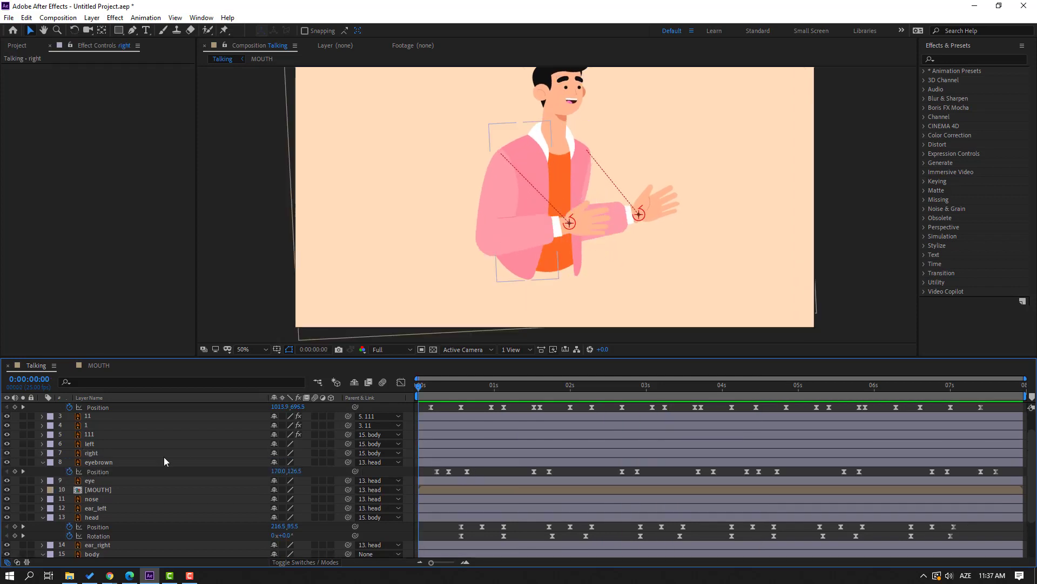
left_click(89, 443)
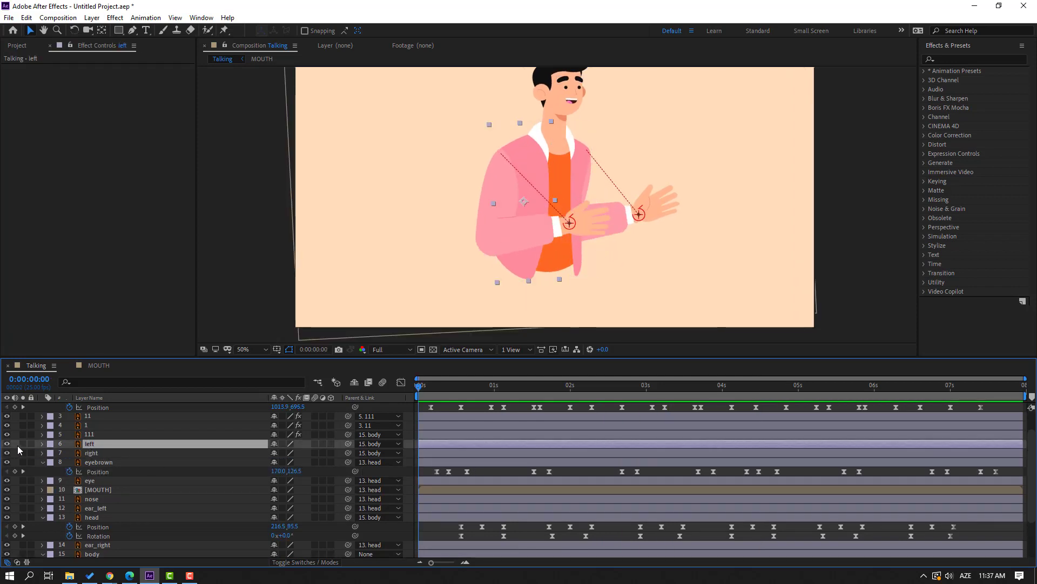
left_click(22, 444)
scroll(527, 203, "up", 2)
scroll(499, 207, "down", 2)
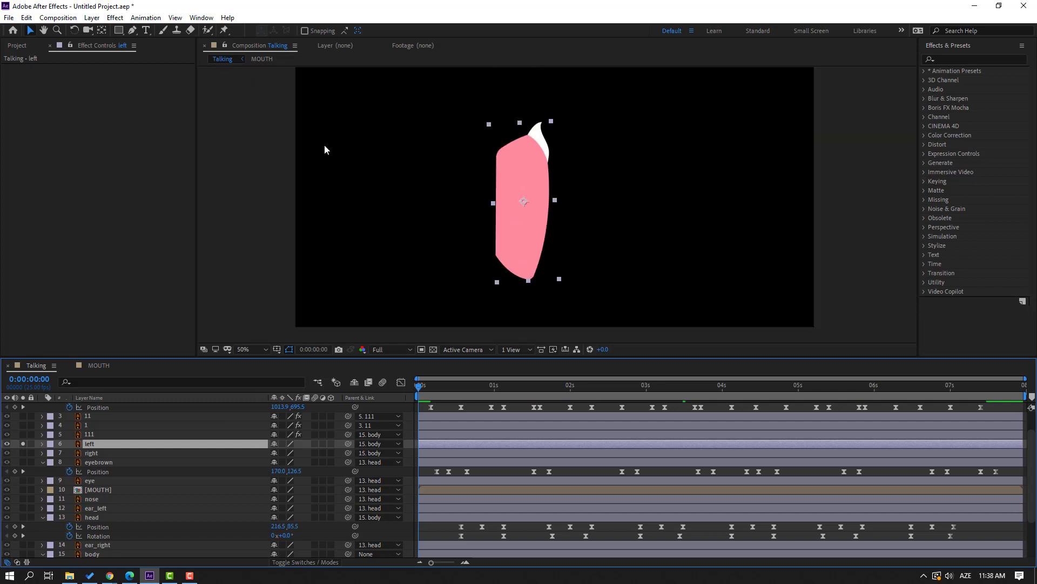
Place three puppet pins on the left jacket piece, from the collar tip down to the hem, and unsolo the layer.
left_click(224, 31)
scroll(562, 147, "up", 2)
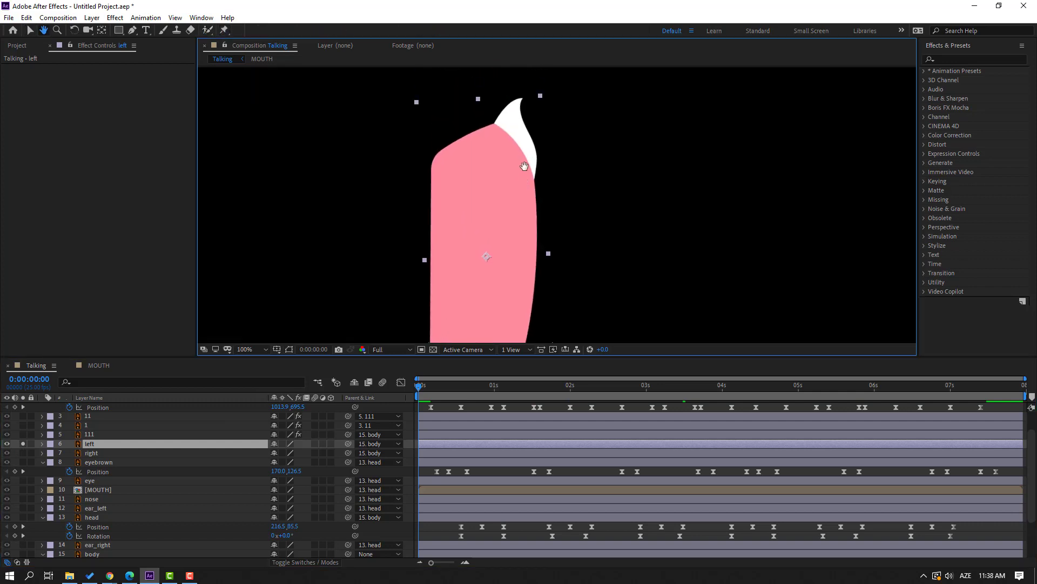
left_click(521, 239)
left_click_drag(520, 239, 481, 146)
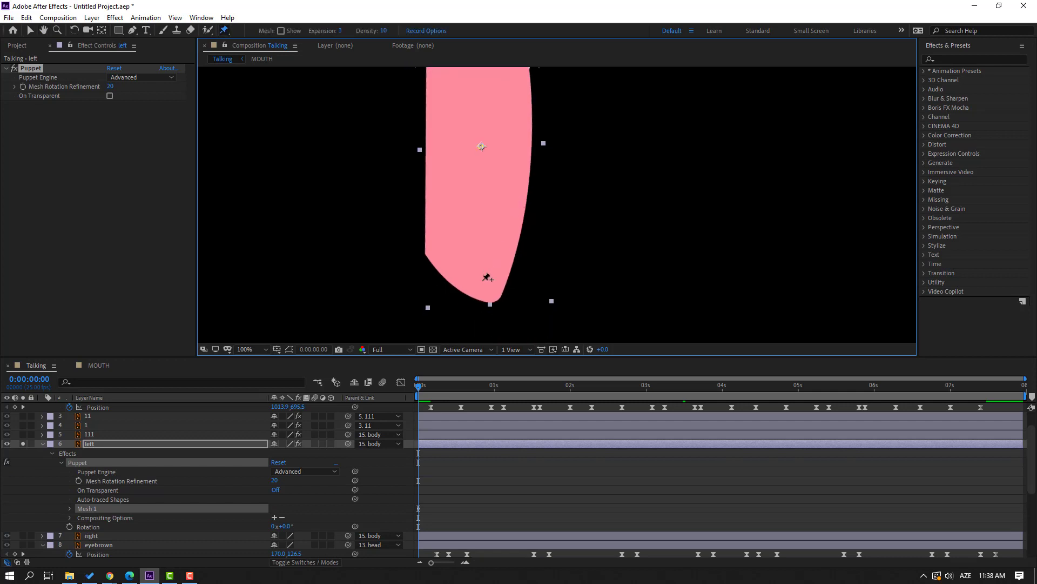
left_click(486, 297)
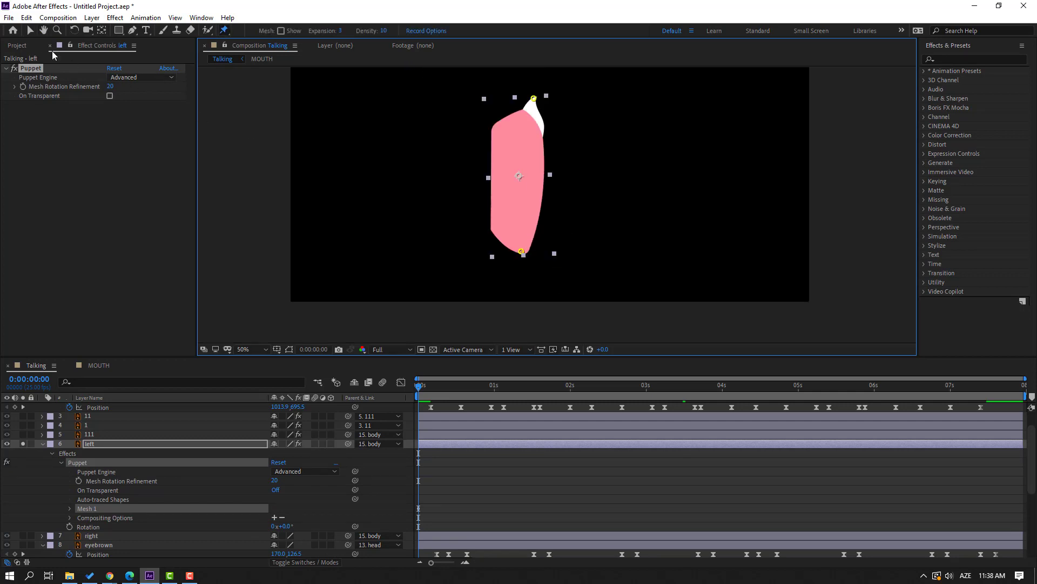
left_click(30, 30)
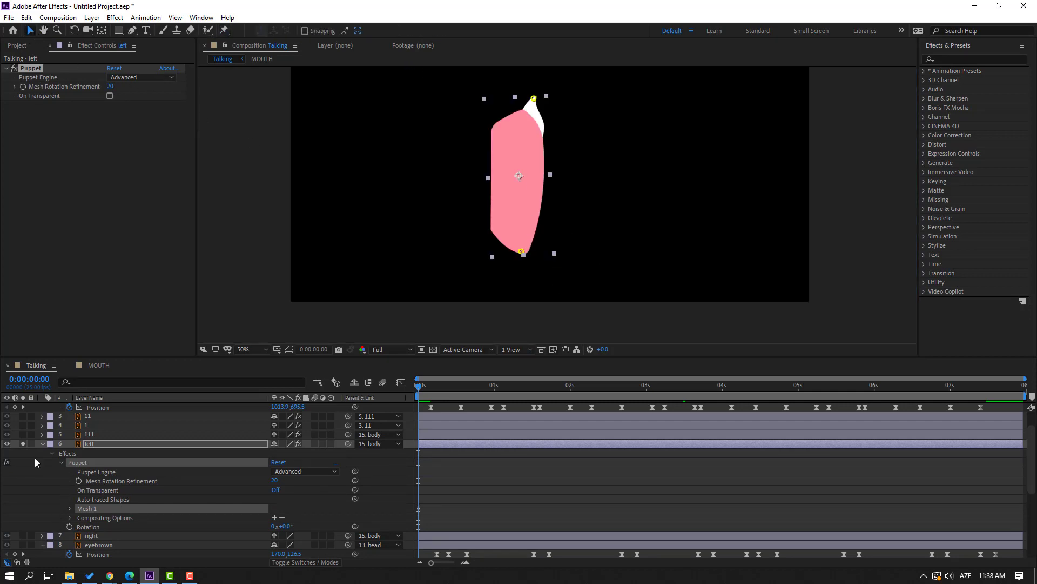
left_click(23, 443)
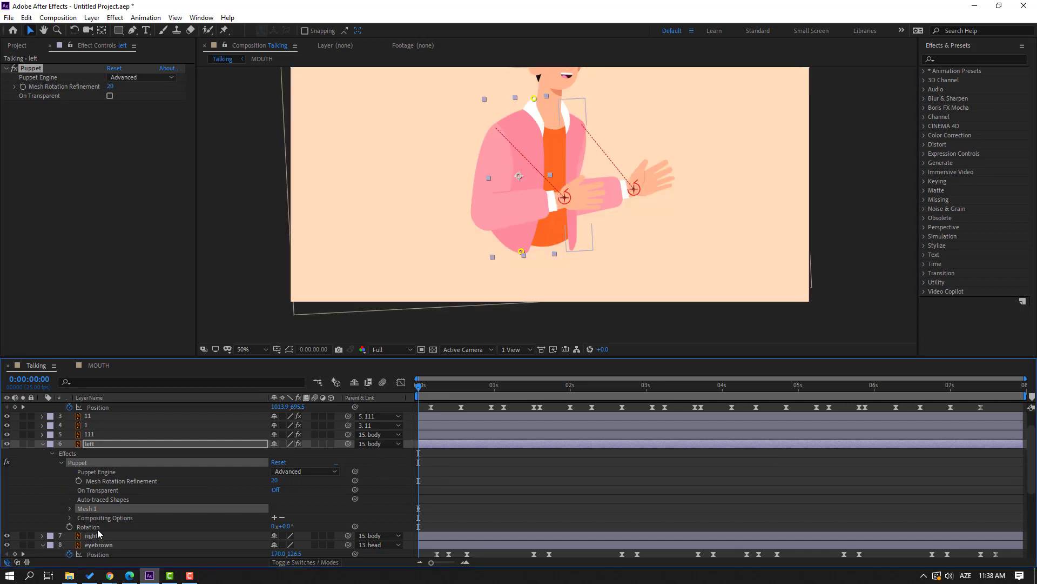
Reveal Puppet Pin 3's Position under Mesh 1 and move the hem pin outward to about 54.9, 571 at 0:00:00:09.
left_click(69, 509)
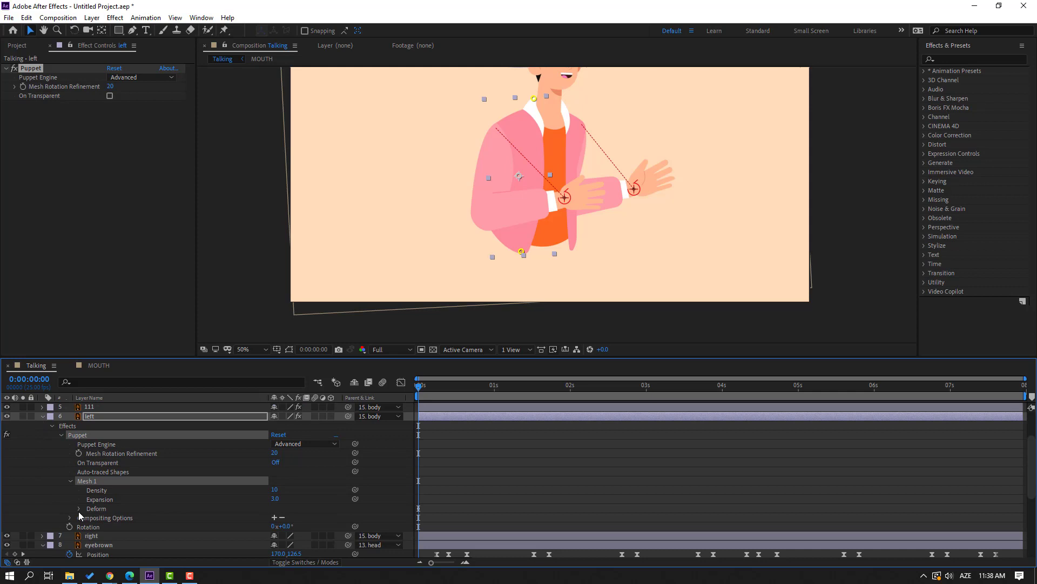
left_click(79, 508)
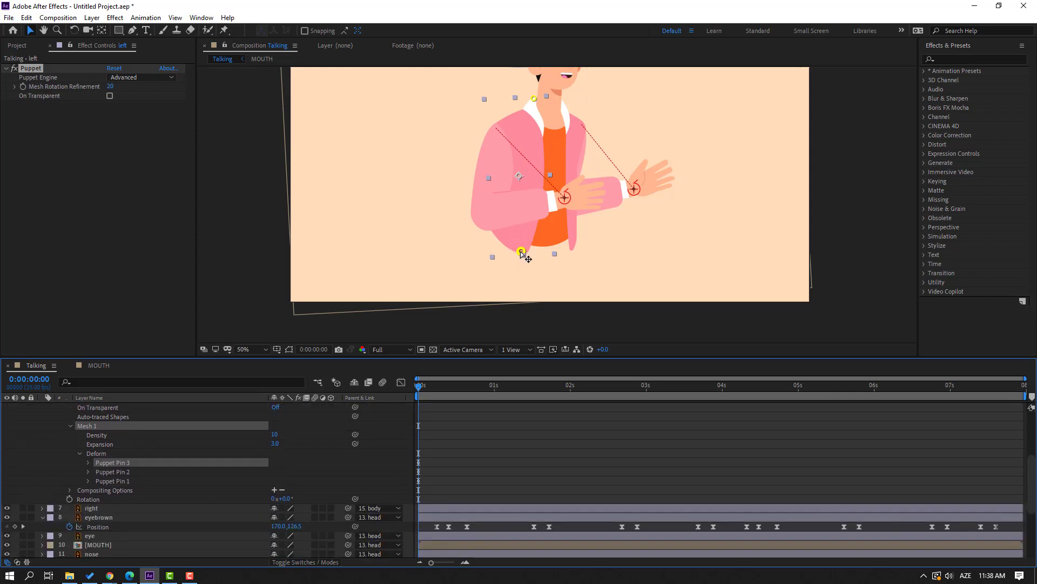
left_click(521, 253)
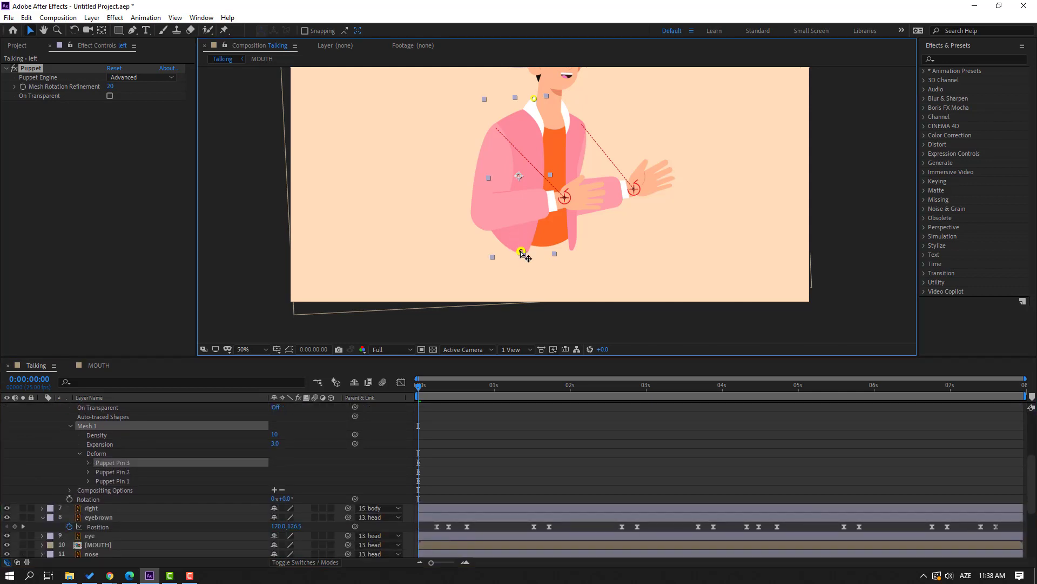
left_click(88, 462)
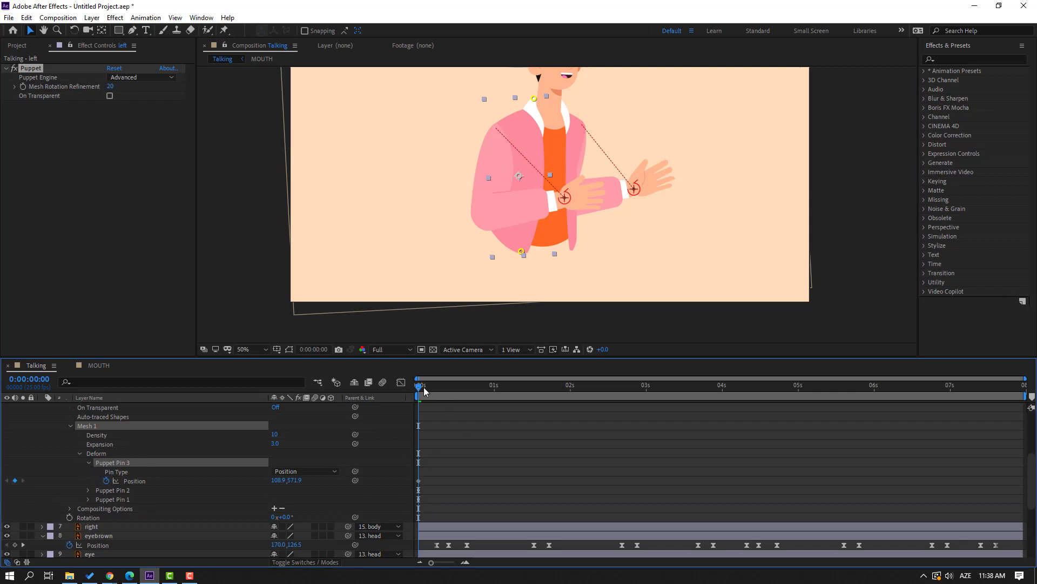
left_click_drag(423, 391, 447, 393)
scroll(511, 277, "up", 2)
scroll(507, 267, "down", 2)
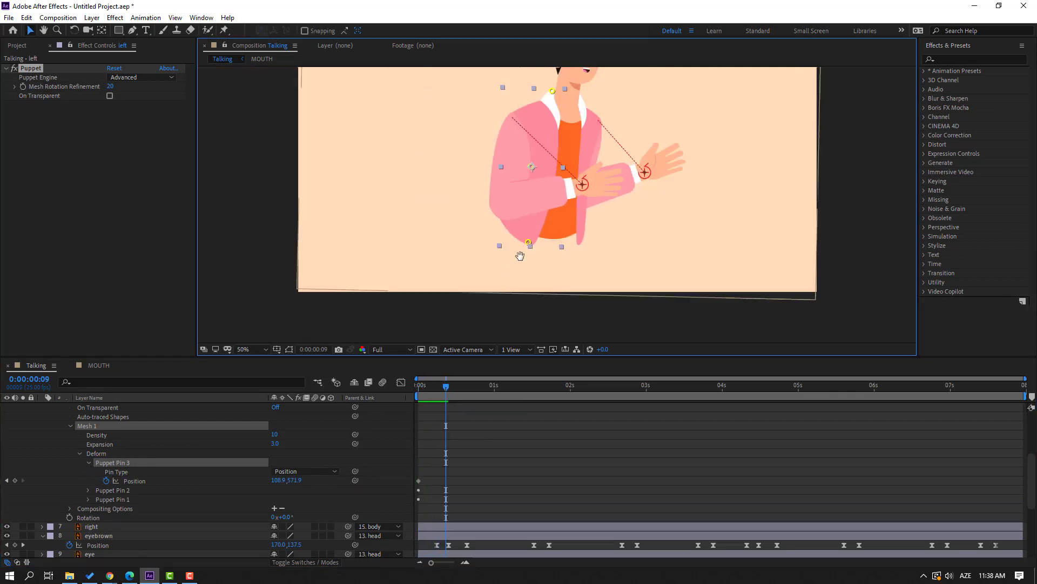
left_click_drag(522, 264, 506, 262)
Move the hem pin to about 96, 569.6 at 0:00:00:18 and apply Easy Ease to its three position keyframes.
key("space")
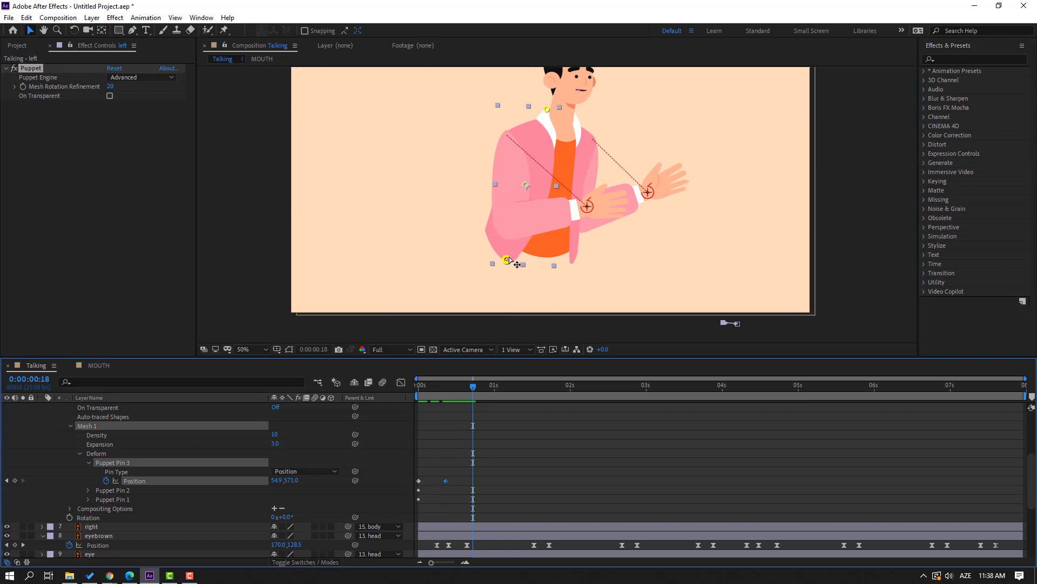
left_click_drag(507, 260, 517, 259)
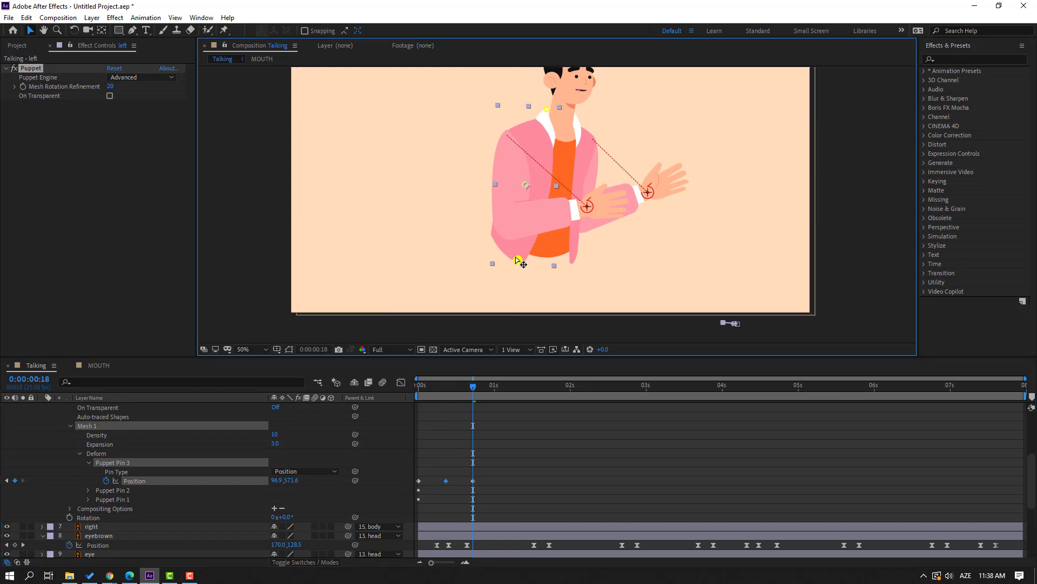
right_click(419, 480)
mouse_move(475, 473)
left_click(589, 405)
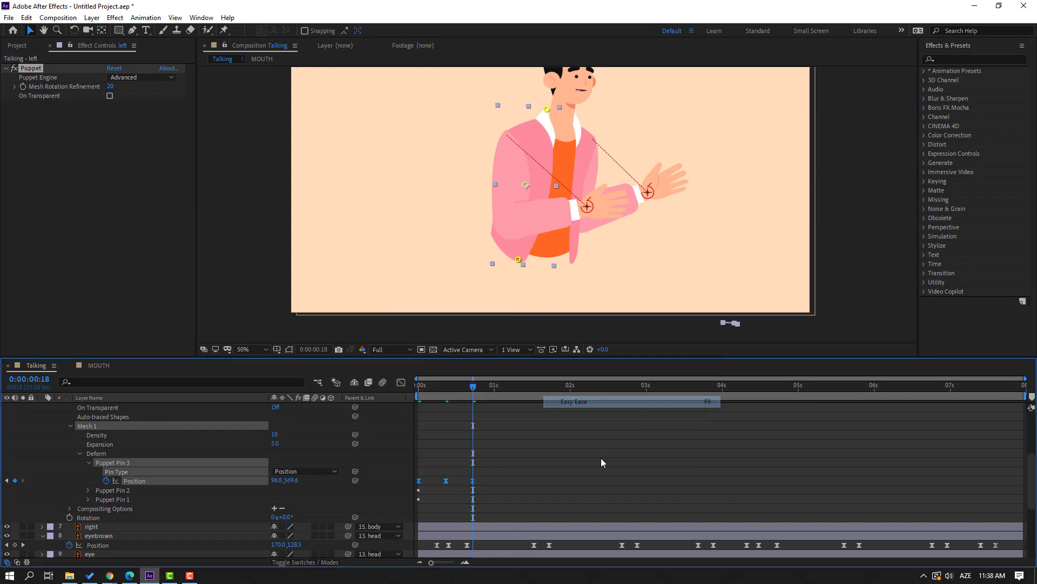
left_click(601, 458)
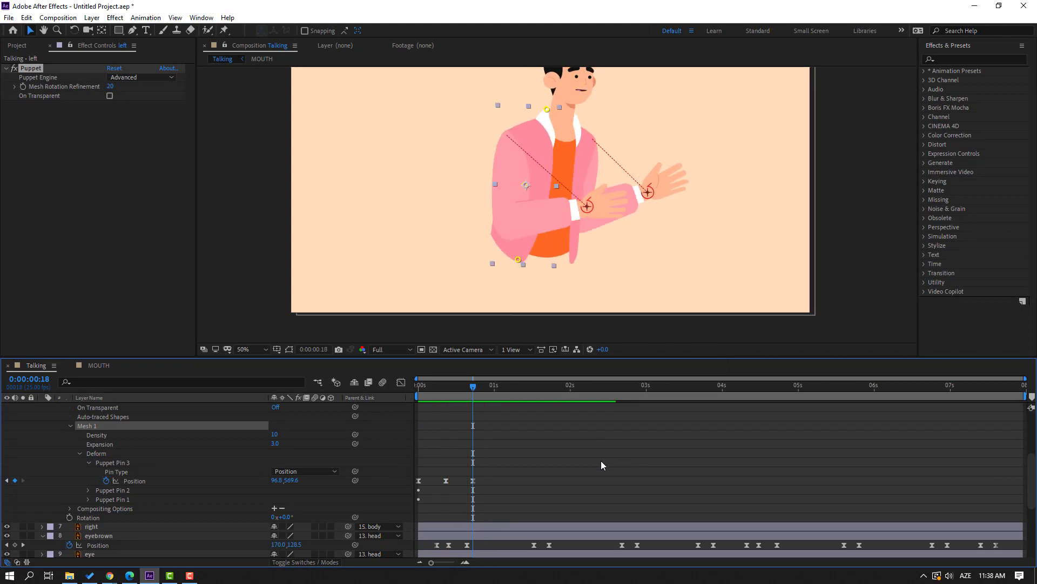
Add a holding hem pin keyframe at 0:00:00:24 and move the pin inward to about 129, 571 at 0:00:01:04.
left_click_drag(470, 384, 491, 388)
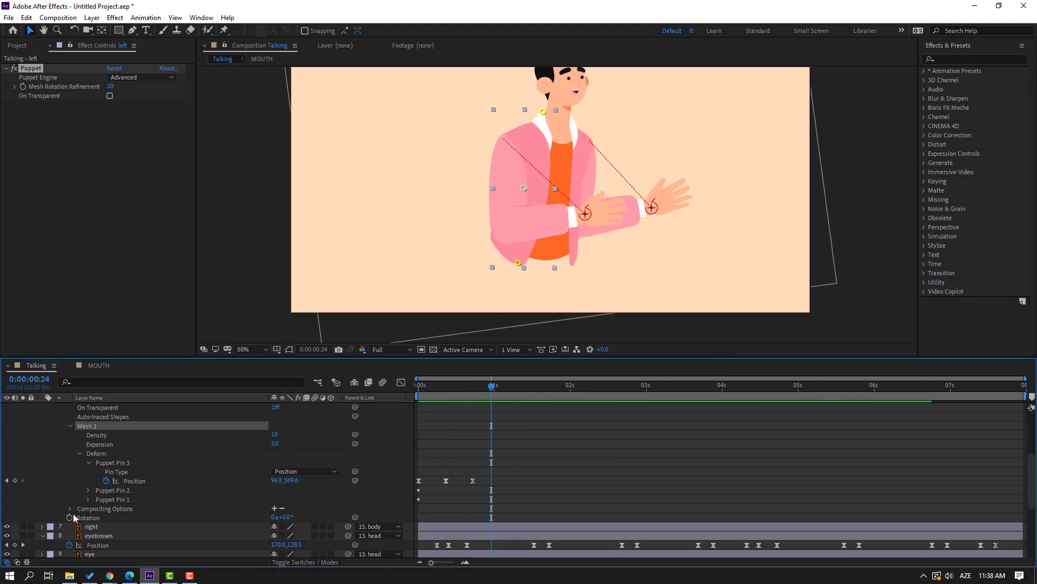
left_click(15, 480)
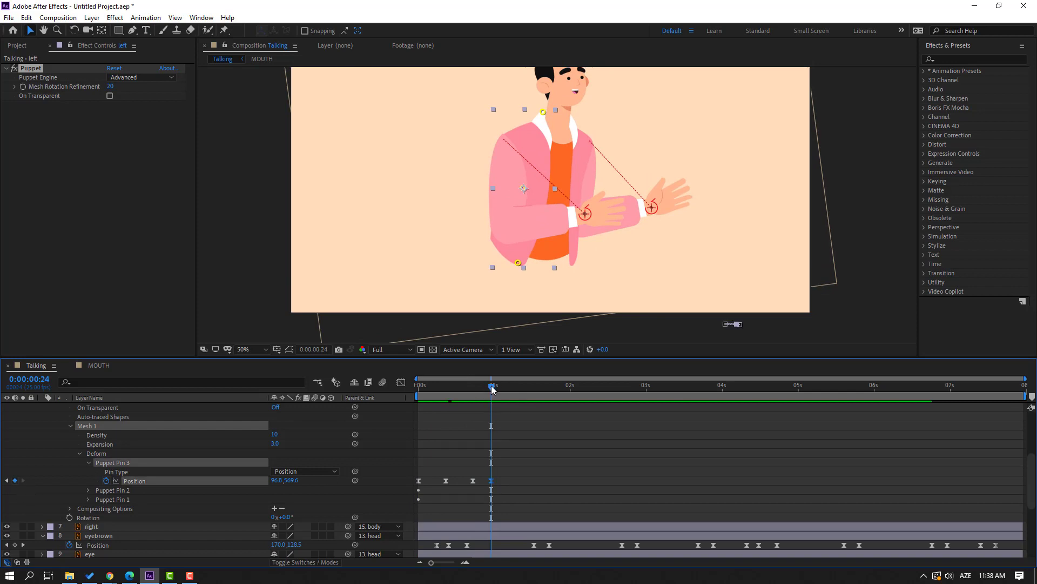
left_click_drag(492, 388, 507, 387)
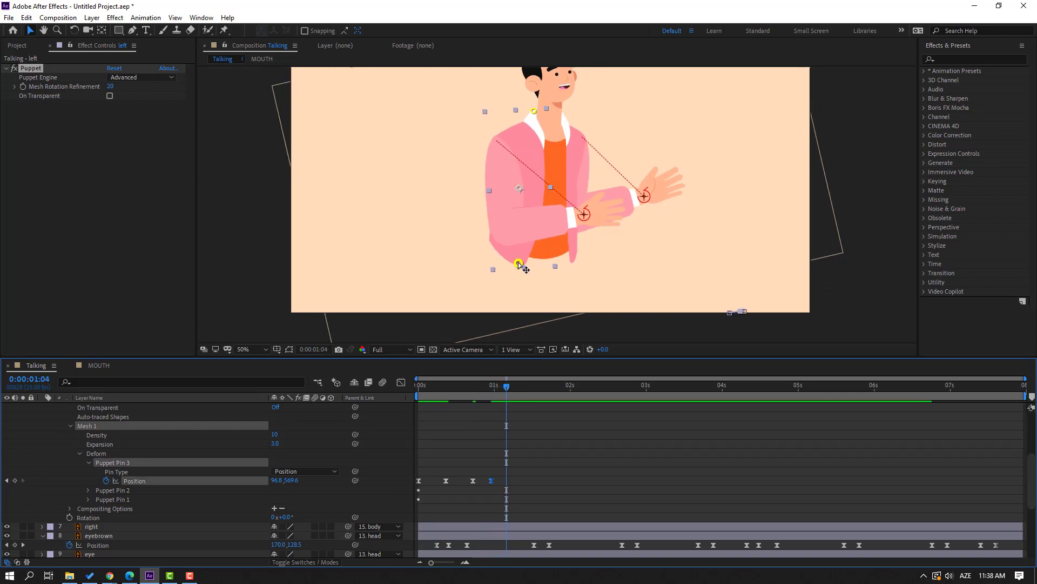
left_click_drag(518, 263, 528, 263)
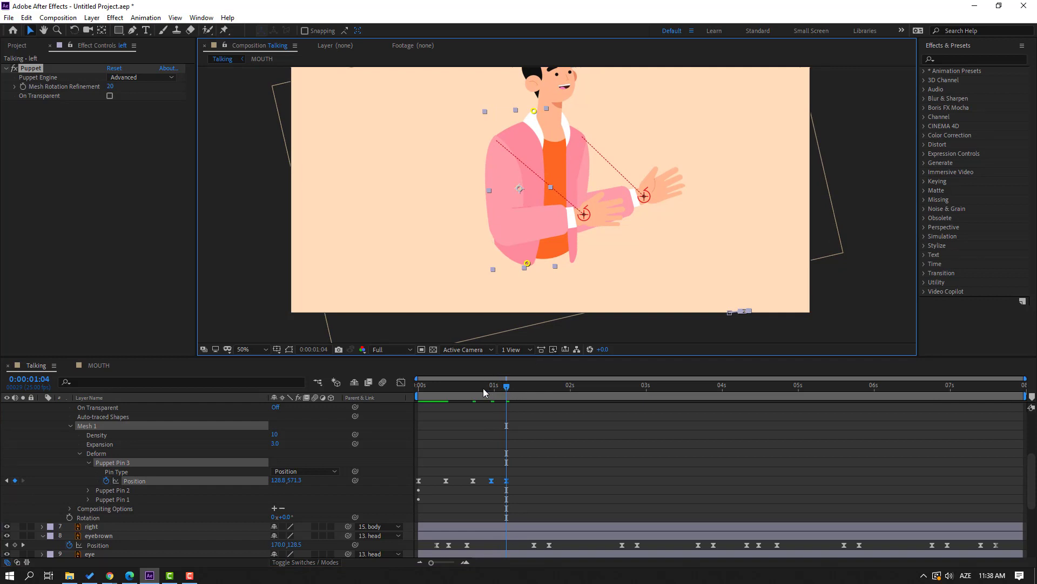
Move the hem pin outward to about 97, 567.1 at 0:00:01:09, preview the motion, and shift the last two position keyframes in time.
left_click_drag(488, 387, 521, 385)
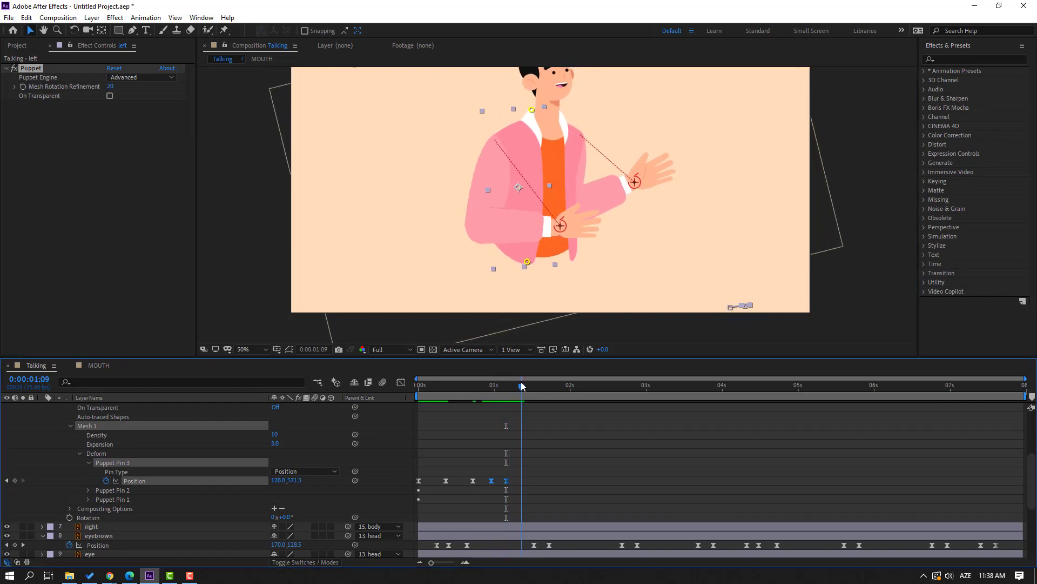
left_click_drag(527, 262, 519, 262)
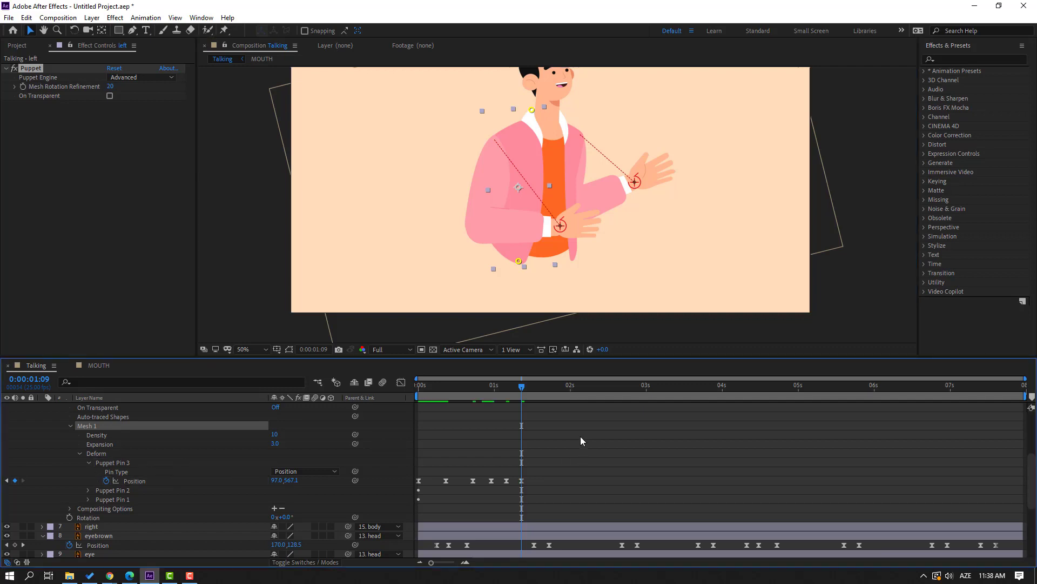
key("space")
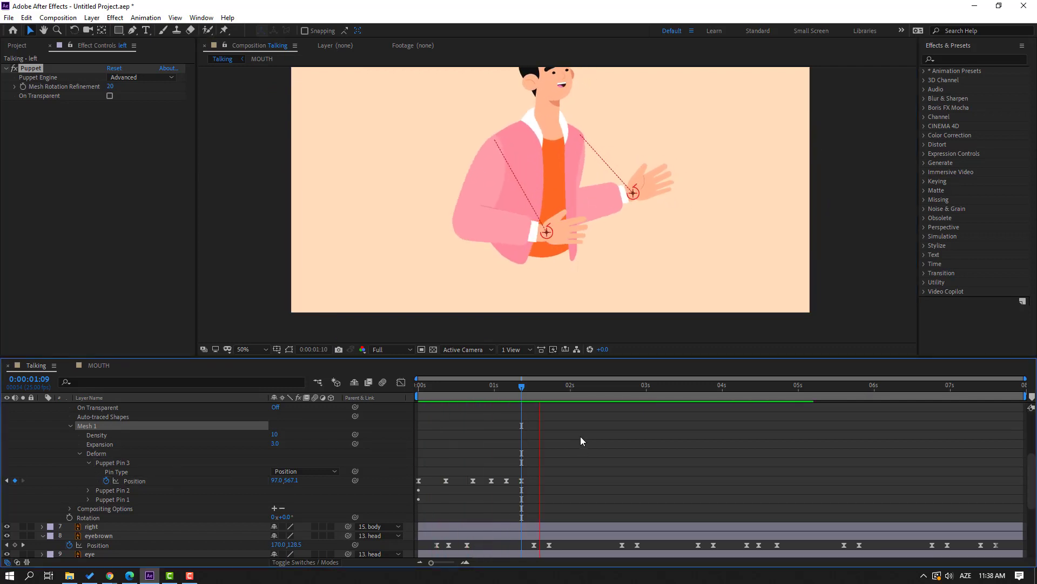
mouse_move(521, 481)
left_mouse_down()
mouse_move(533, 481)
mouse_move(512, 481)
left_mouse_up()
key("space")
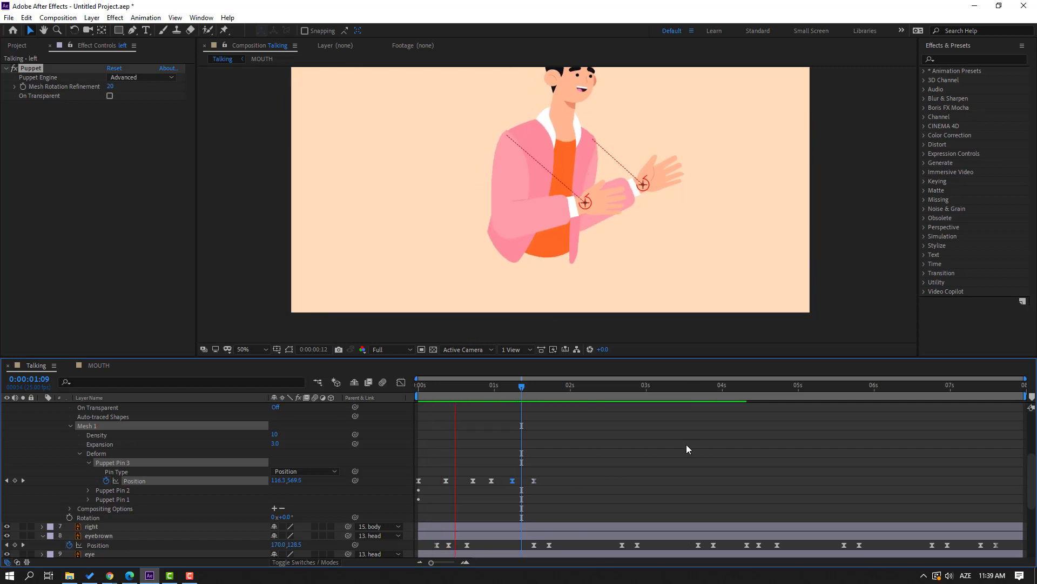
key("space")
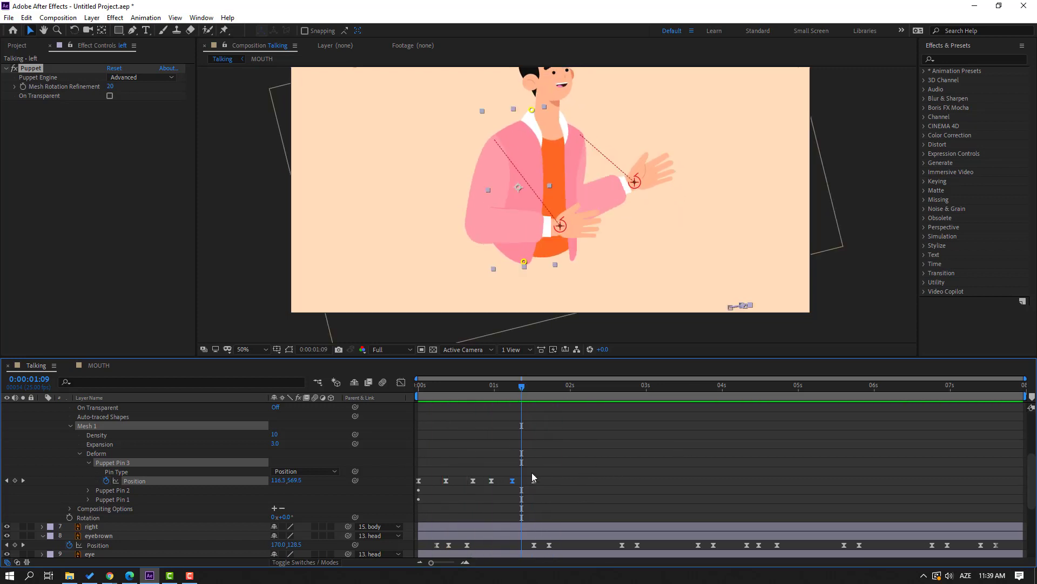
Move the hem pin slightly inward to about 113, 568 at 0:00:01:18, shift that keyframe to 0:00:01:19, and preview.
left_click_drag(518, 390, 549, 388)
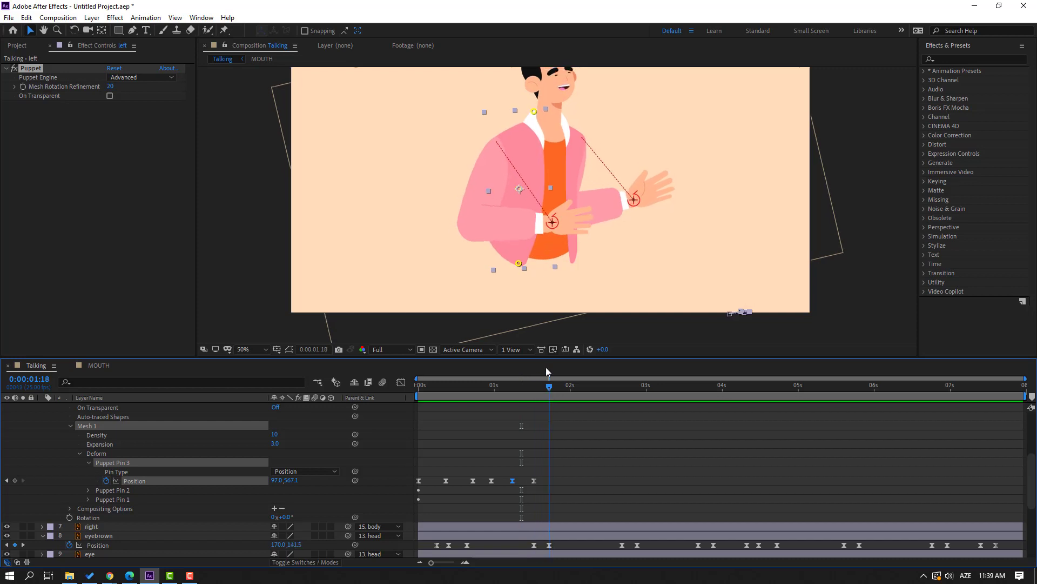
left_click(519, 264)
left_click_drag(519, 266, 522, 264)
left_click(626, 480)
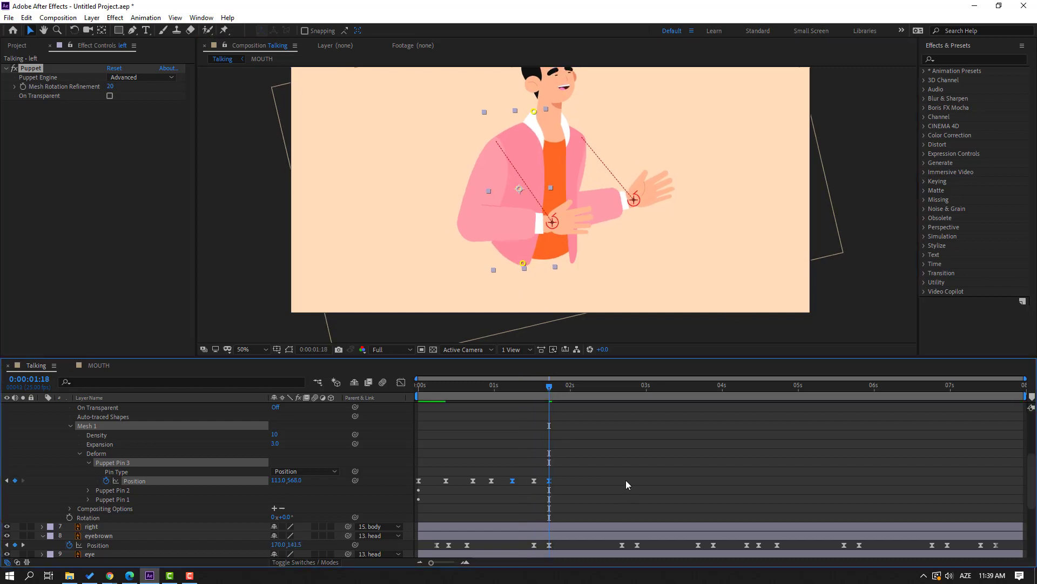
left_click(550, 481)
left_click(656, 448)
key("space")
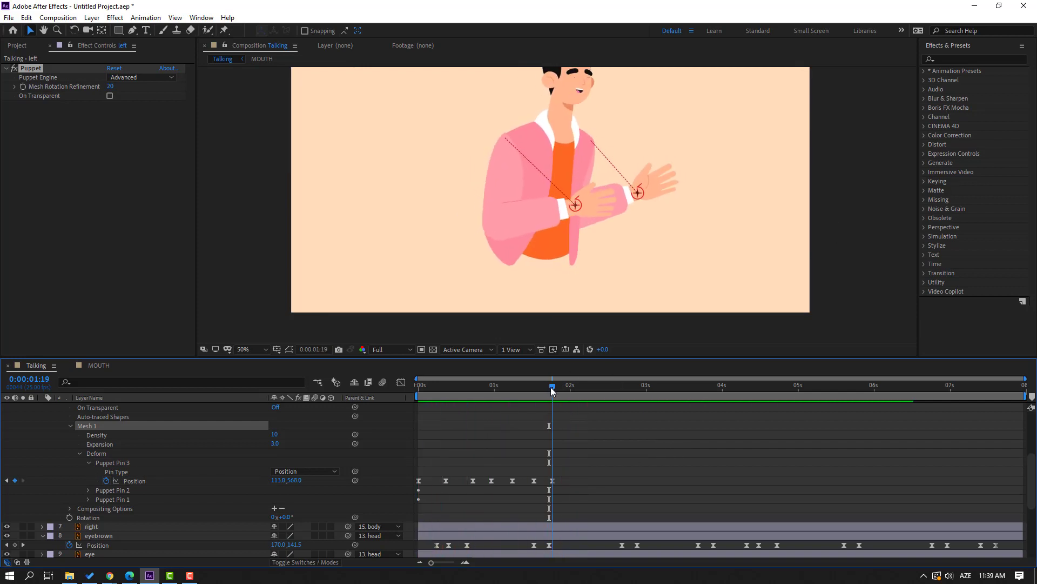
Move the hem pin to about 87, 568.4 at 0:00:02:03, add a holding keyframe, and lower the pin to about 83.4, 588.3 at 0:00:03:03.
left_click_drag(550, 387, 578, 386)
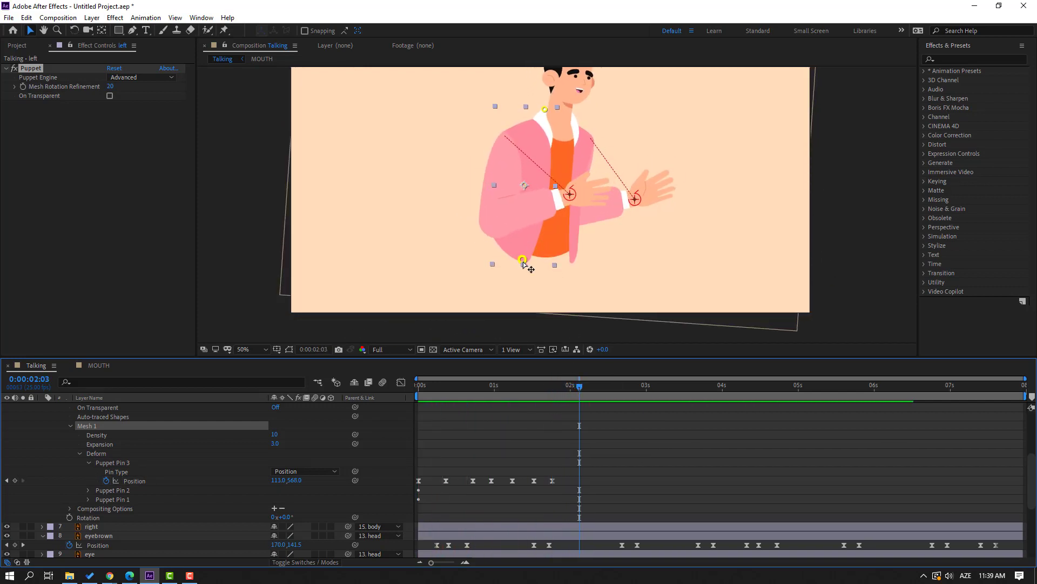
left_click_drag(522, 263, 516, 263)
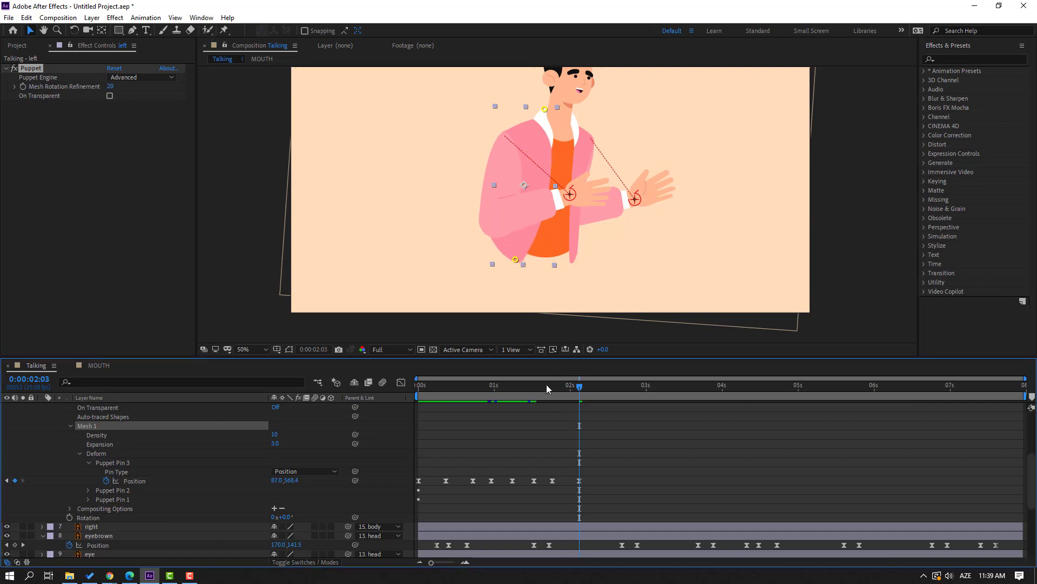
left_click_drag(547, 384, 657, 387)
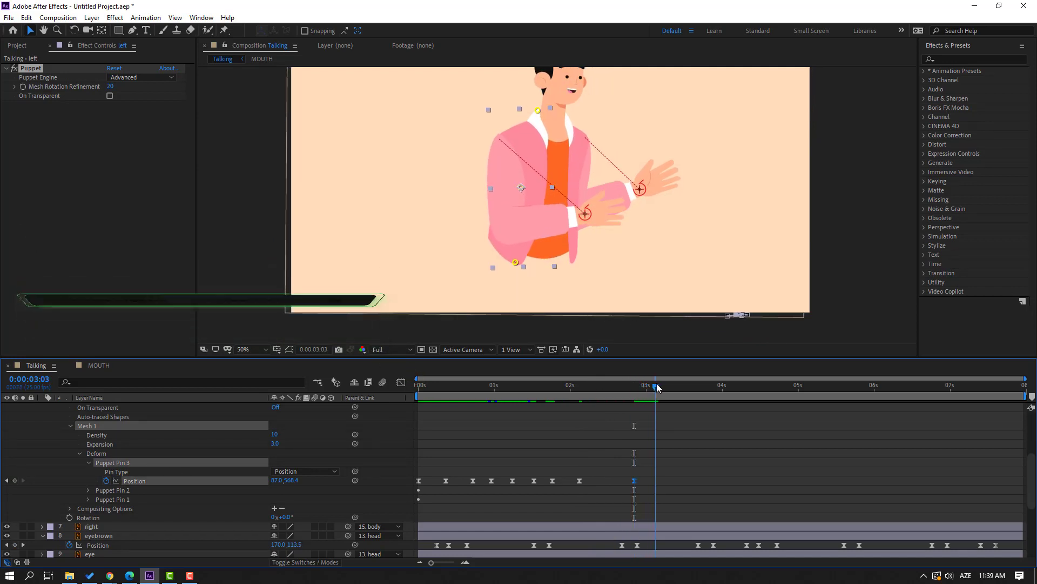
left_click(517, 264)
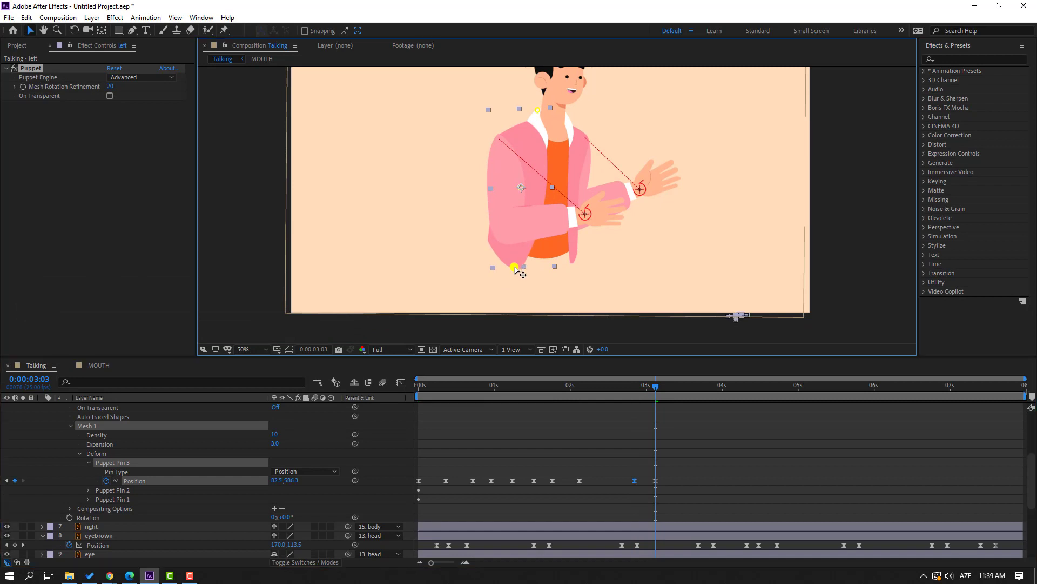
Move the hem pin outward at 0:00:03:10 and back inward to about 78.5, 586.8 at 0:00:03:18.
left_click_drag(634, 386, 628, 386)
key("space")
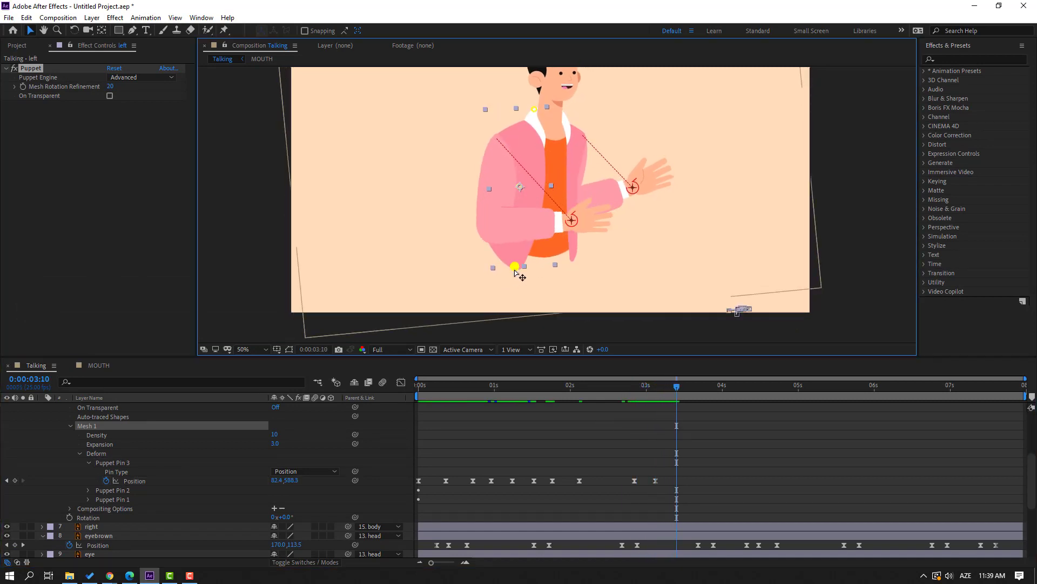
left_click_drag(515, 266, 507, 267)
left_click_drag(630, 388, 701, 388)
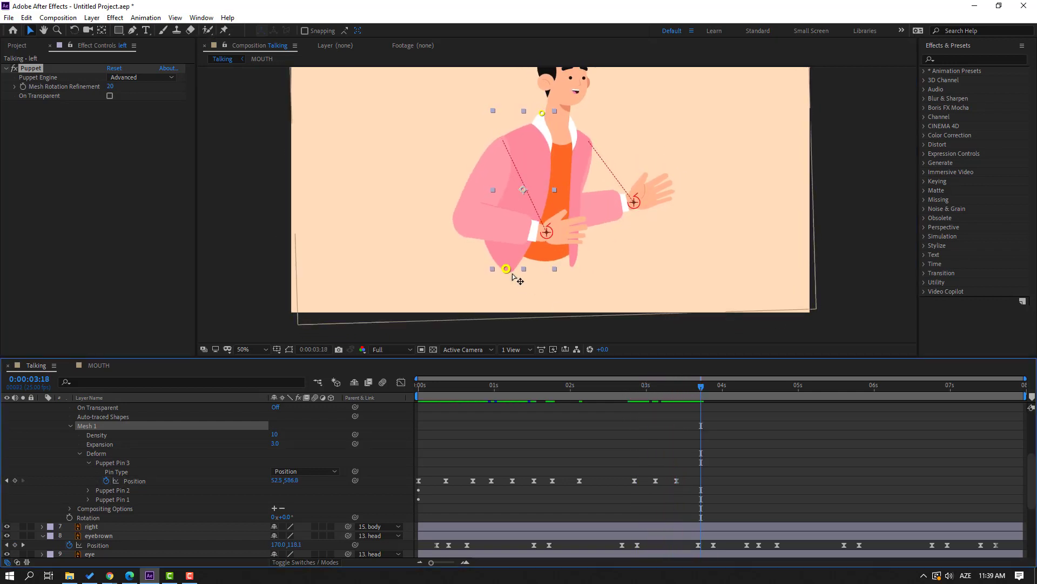
left_click_drag(509, 274, 517, 274)
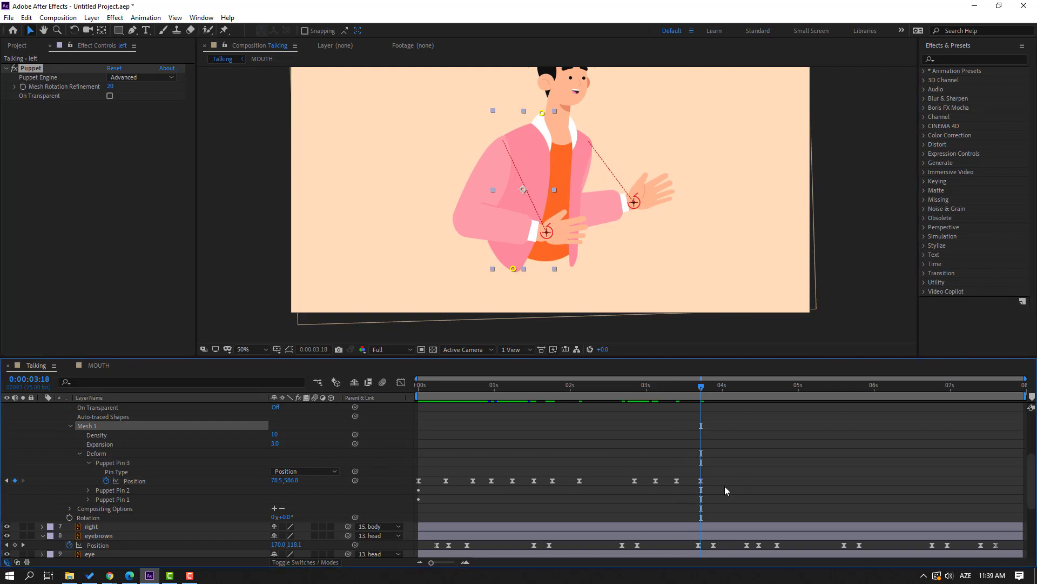
Duplicate all of Puppet Pin 3's Position keyframes starting at 0:00:04:01 and play back the whole character's animation.
left_click(394, 477)
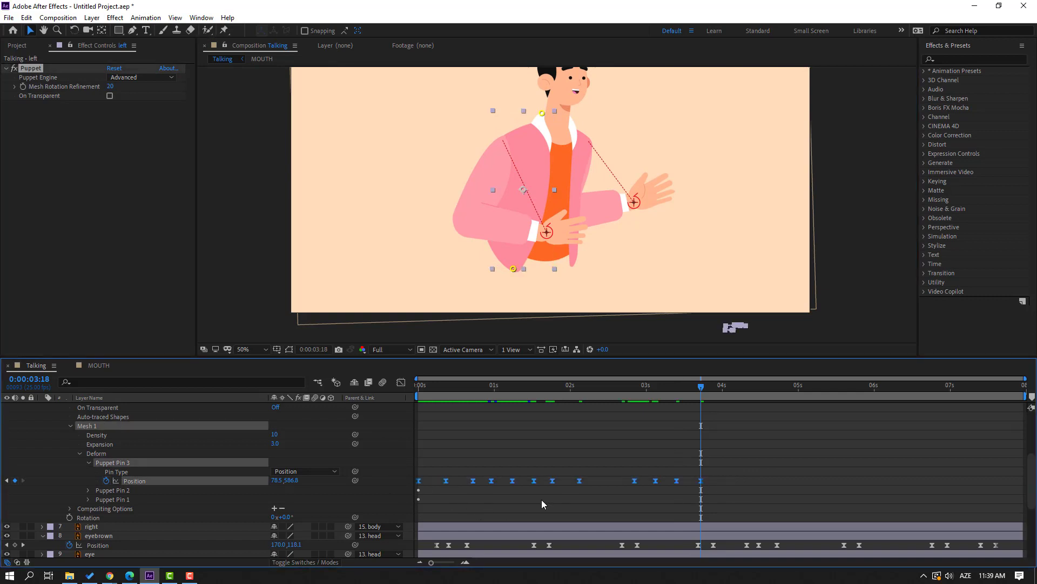
left_click_drag(701, 387, 725, 386)
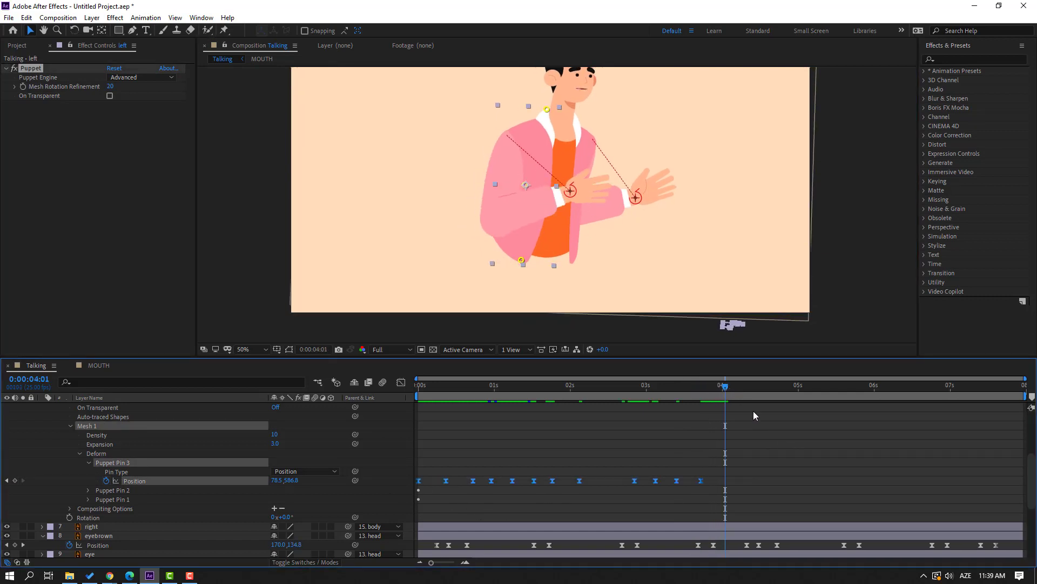
key("ctrl+v")
key("space")
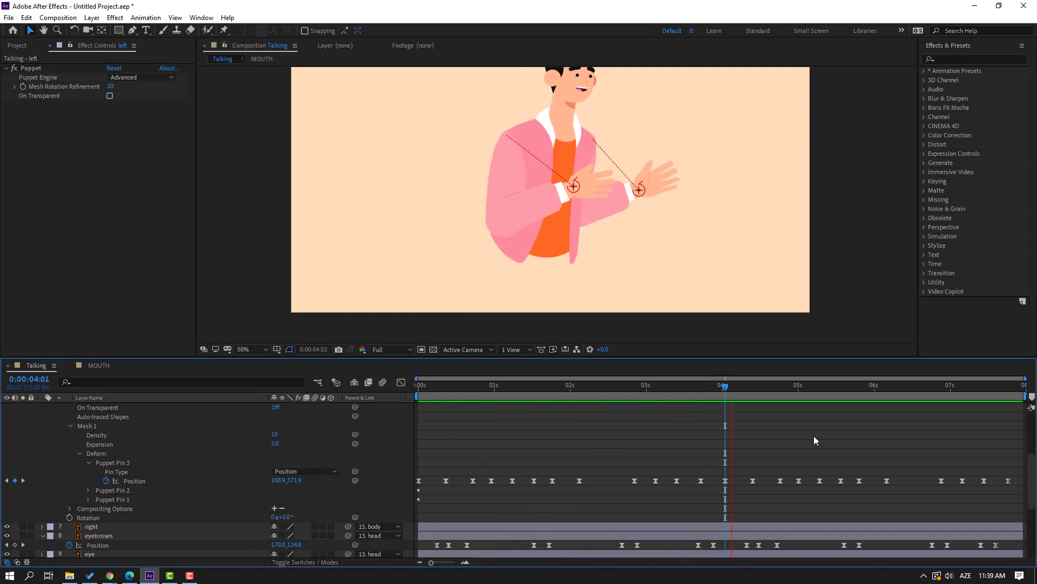
scroll(449, 261, "down", 2)
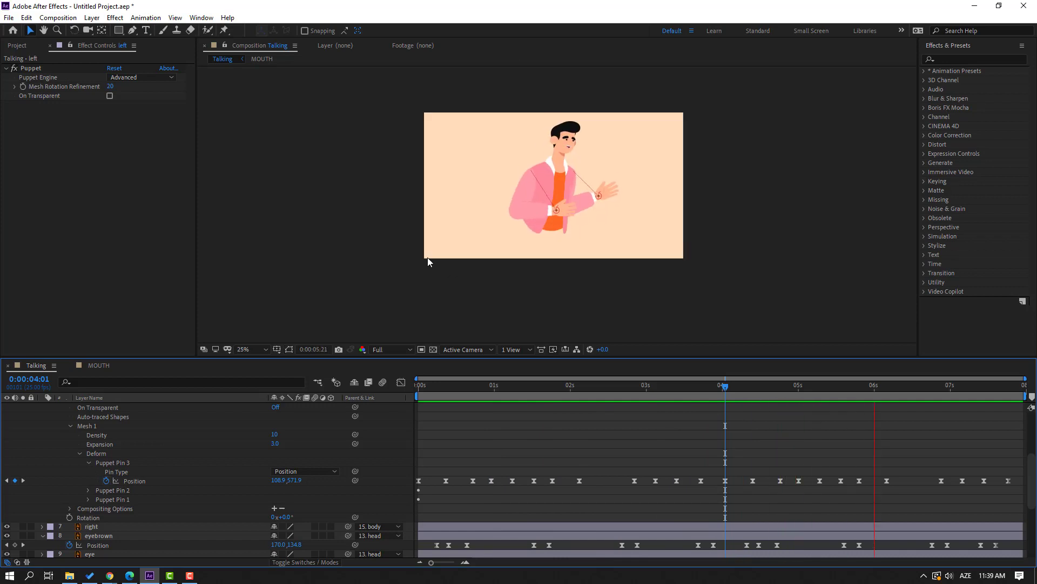
key("space")
Collapse the left layer's properties and solo the right jacket layer at 0:00:00:00.
scroll(108, 465, "up", 5)
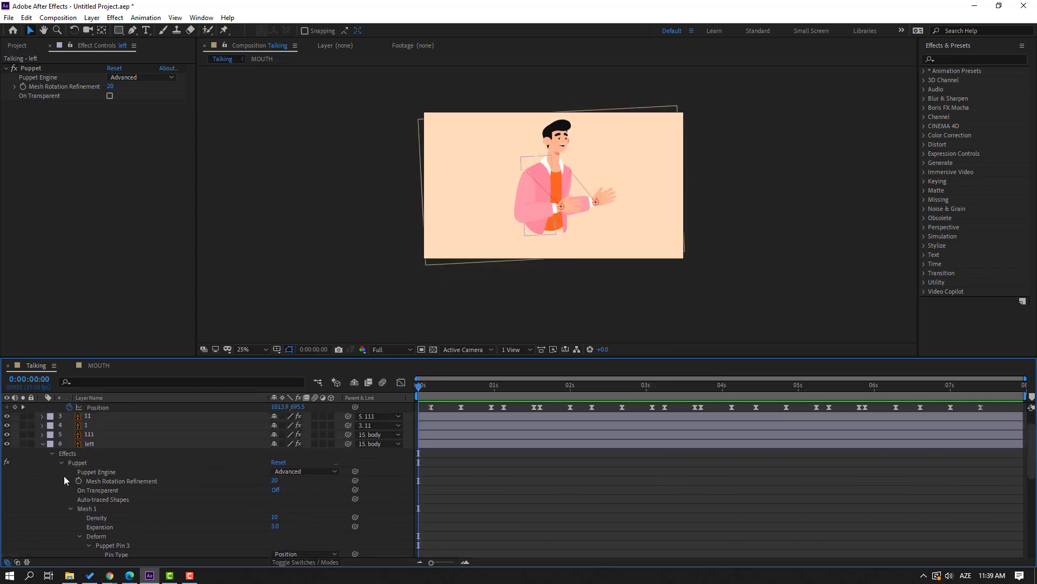
left_click(41, 470)
left_click(76, 480)
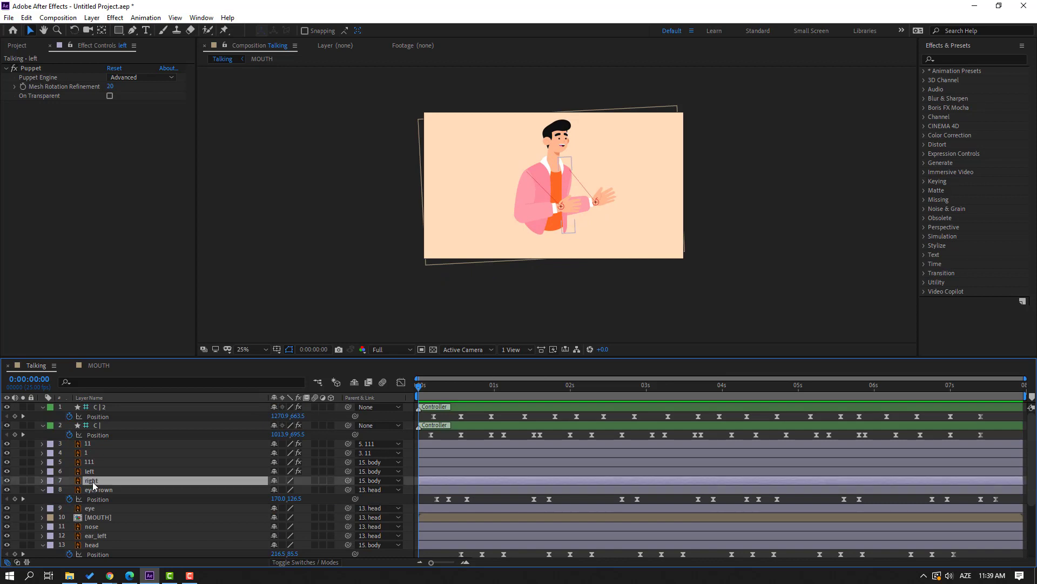
left_click(22, 481)
key("period")
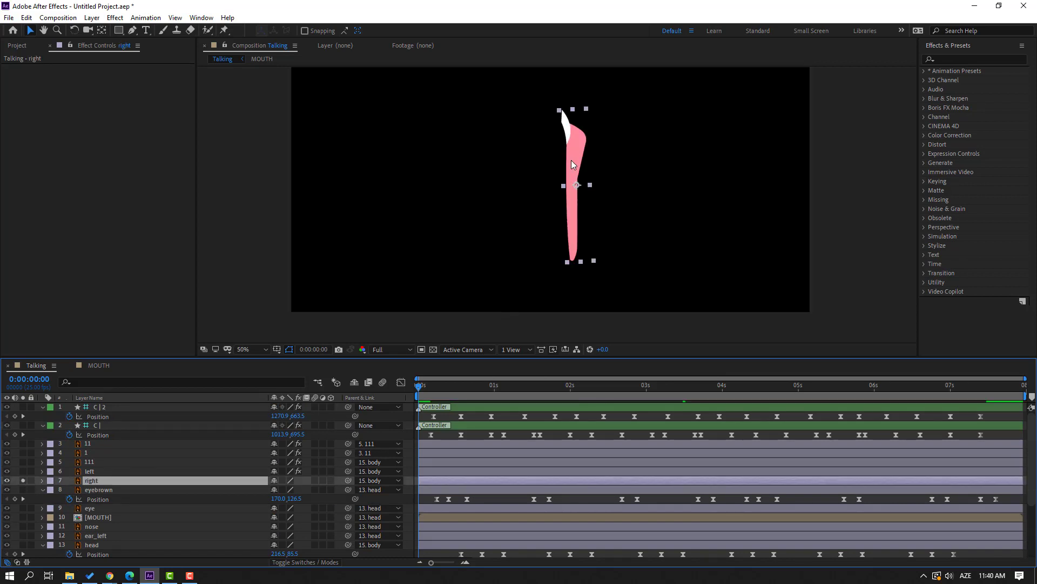
key("period")
key("comma")
Place three puppet pins on the right jacket piece, from the collar tip through the middle to the hem, and unsolo the layer.
left_click(225, 30)
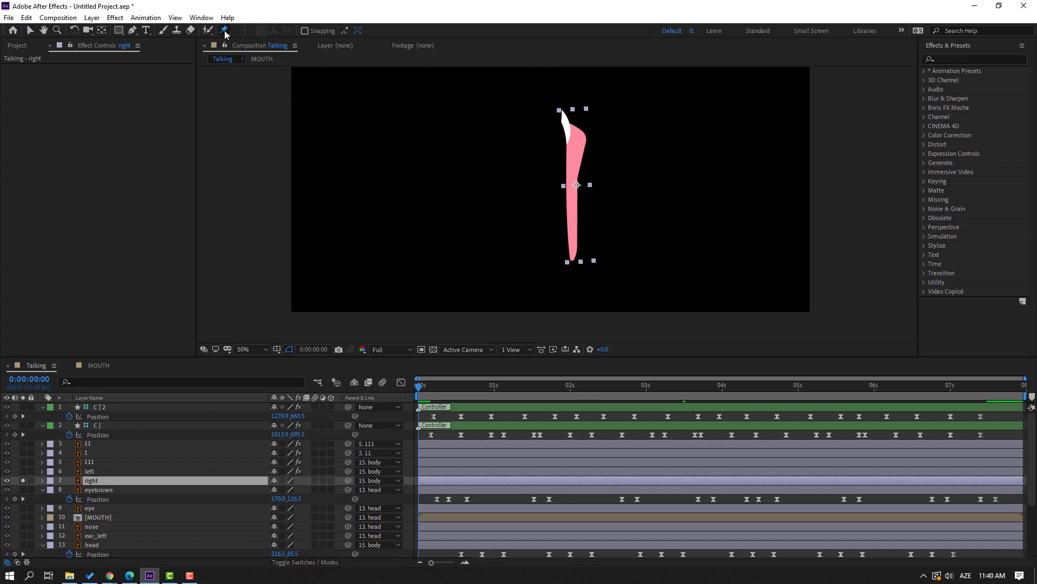
left_click(563, 113)
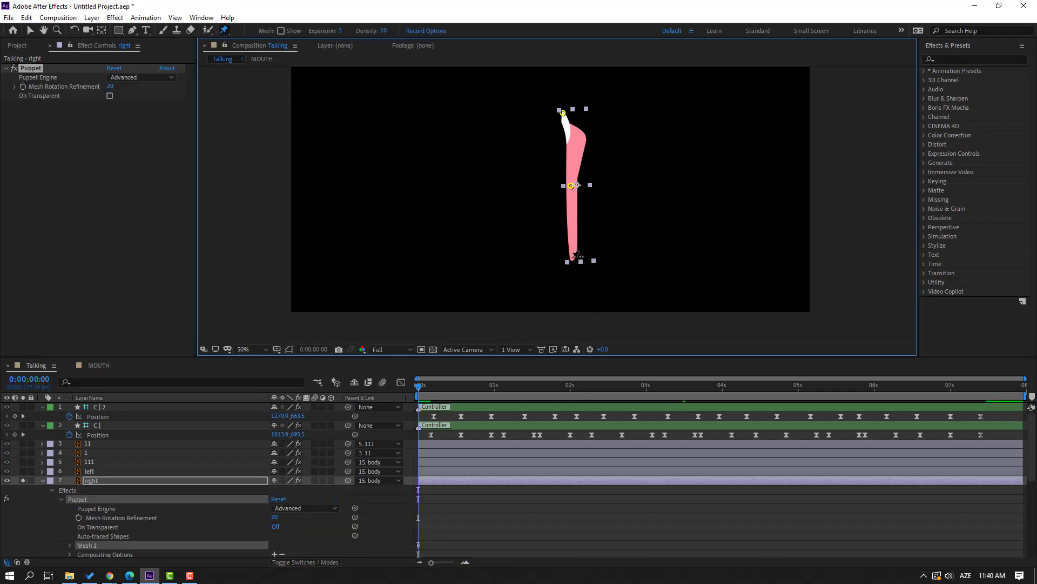
left_click(31, 30)
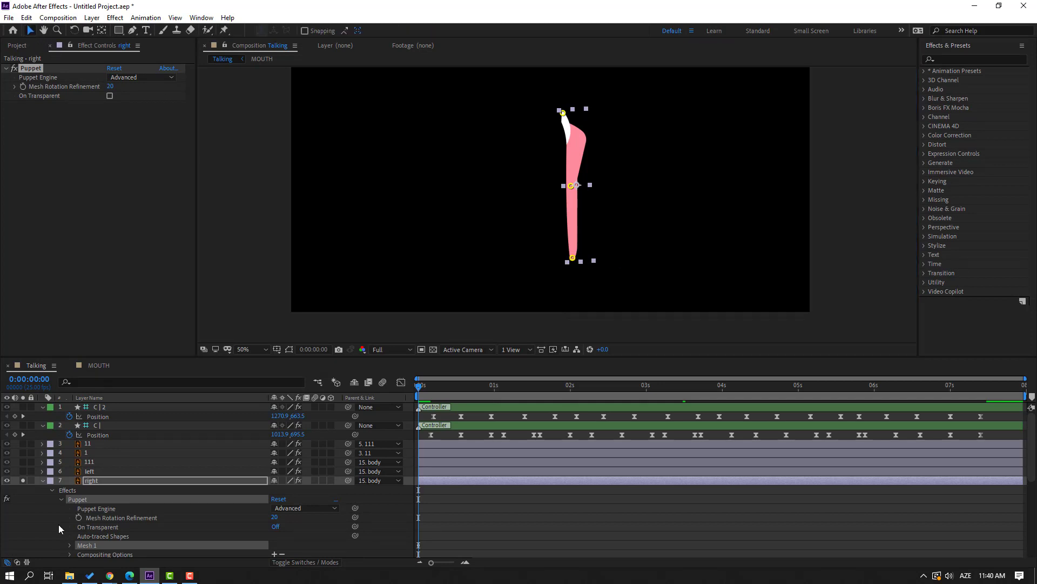
left_click(22, 480)
Reveal Puppet Pin 3's Position under the right layer's Mesh 1 and move the hem pin slightly outward at 0:00:00:09.
scroll(73, 537, "down", 1)
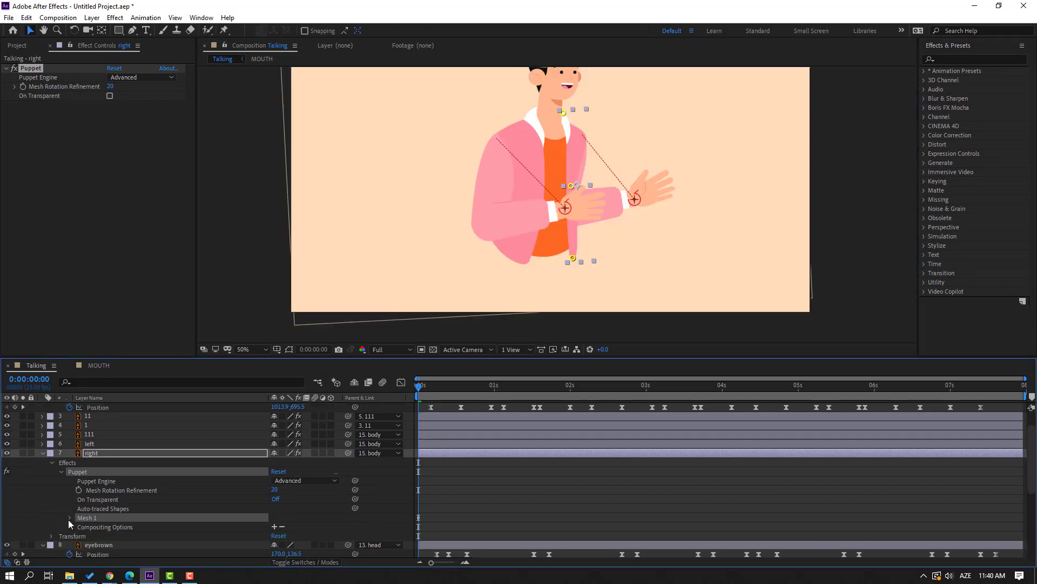
left_click(69, 517)
scroll(51, 527, "down", 1)
left_click(80, 517)
scroll(79, 514, "down", 2)
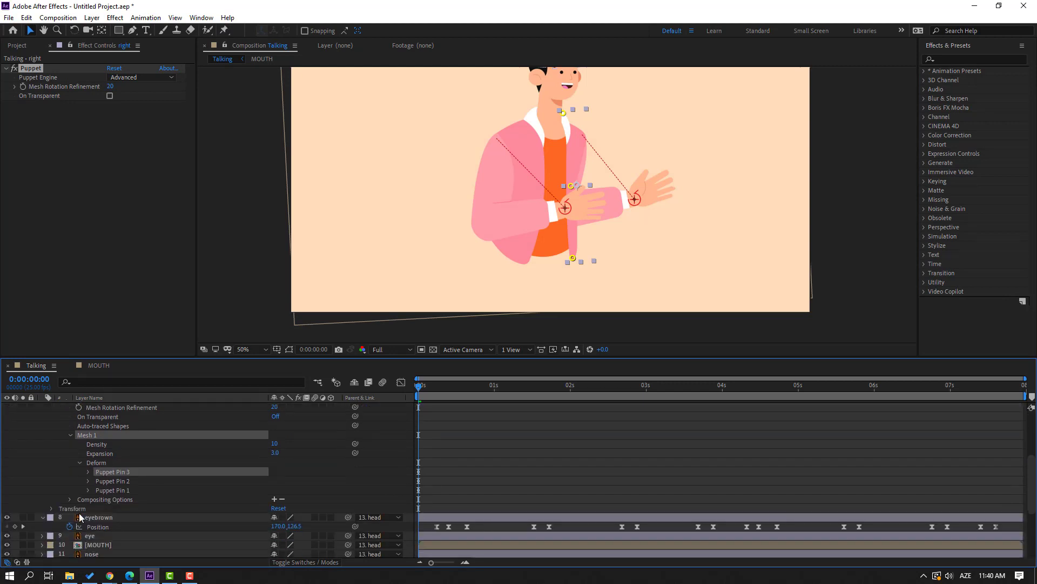
left_click(576, 261)
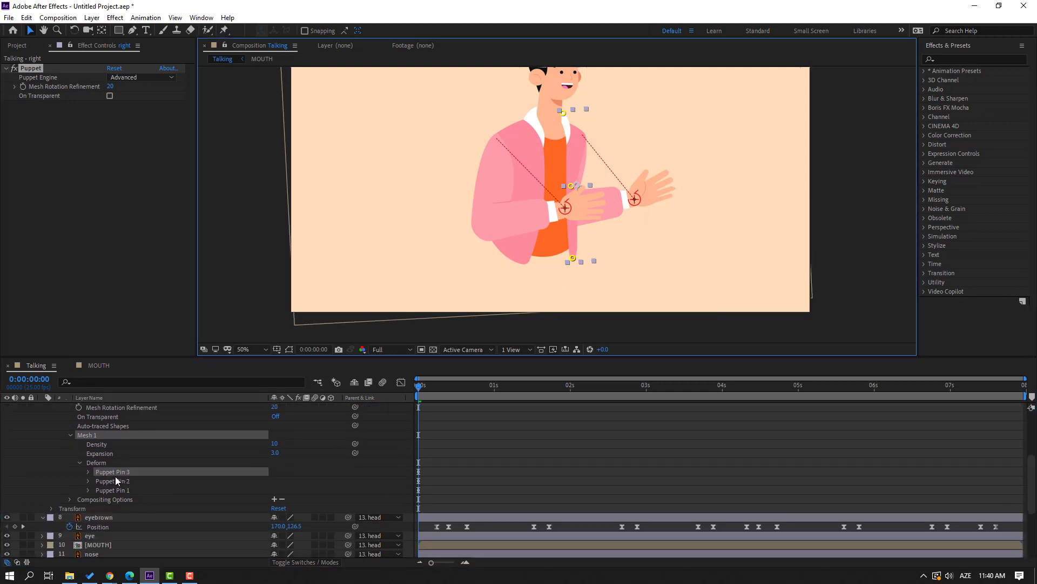
left_click(88, 472)
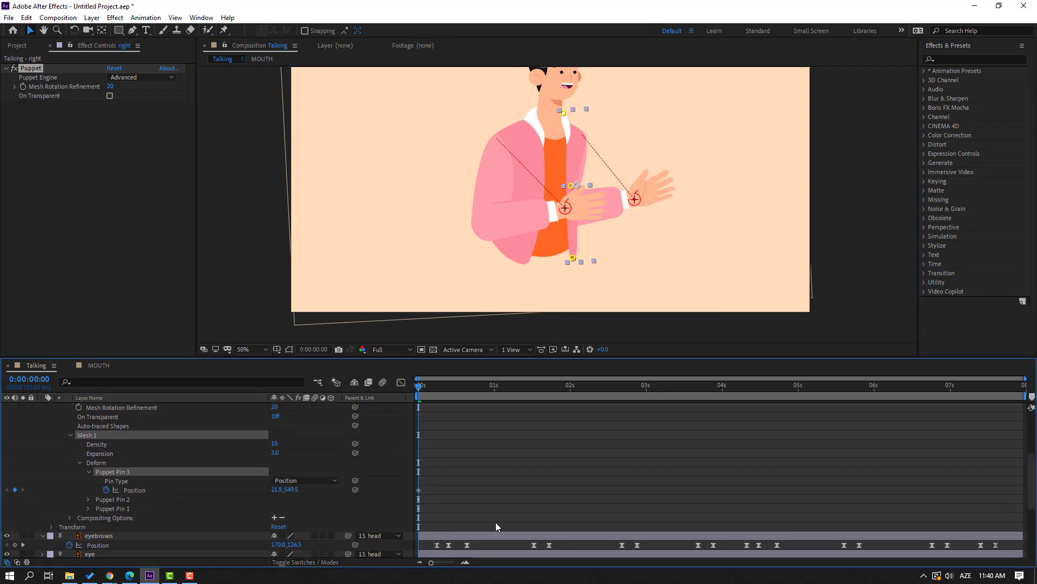
left_click_drag(427, 385, 447, 394)
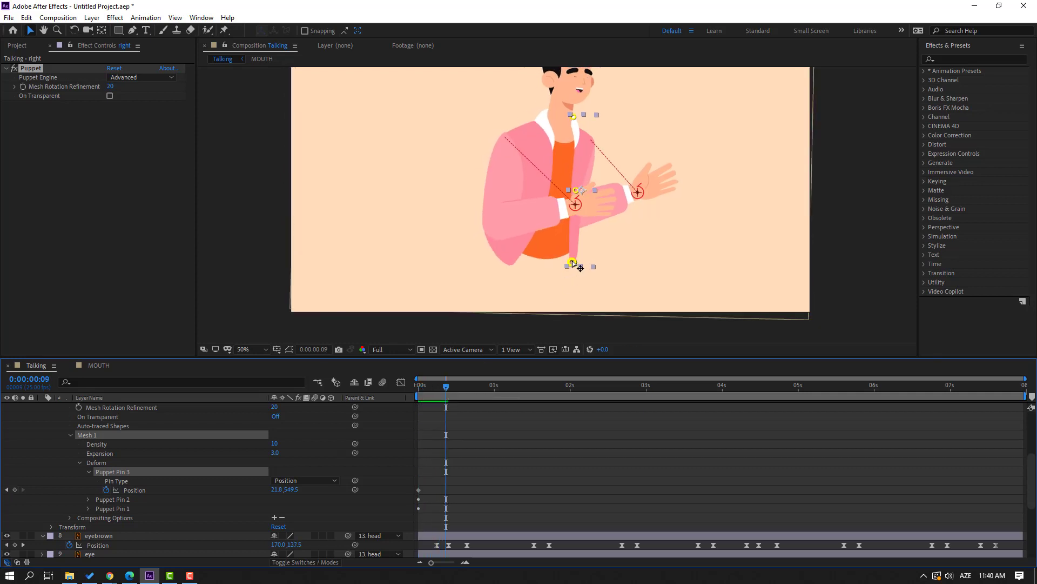
left_click_drag(573, 263, 579, 265)
Move the right hem pin back to about 23.8, 549.7 at 0:00:00:17, apply Easy Ease to its three position keyframes, and preview.
left_click_drag(442, 387, 470, 385)
left_click_drag(578, 259, 572, 260)
left_click_drag(511, 485, 413, 490)
right_click(419, 492)
mouse_move(476, 420)
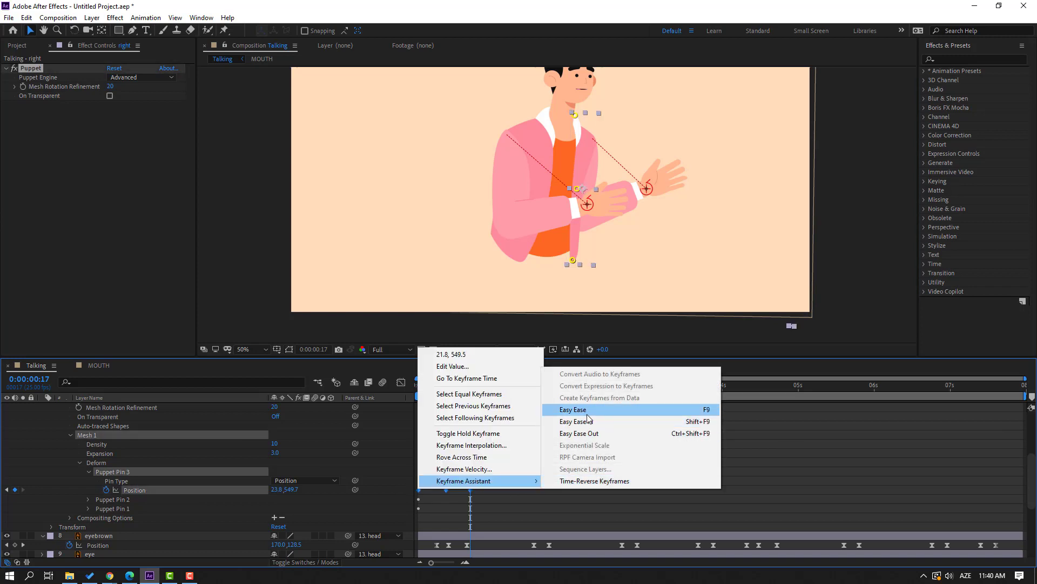
left_click(576, 406)
key("space")
Add a holding keyframe for the right hem pin, move it inward to about -2.1, 548 at 0:00:01:05, and shift that keyframe slightly later.
left_click_drag(464, 386, 511, 386)
left_click(15, 489)
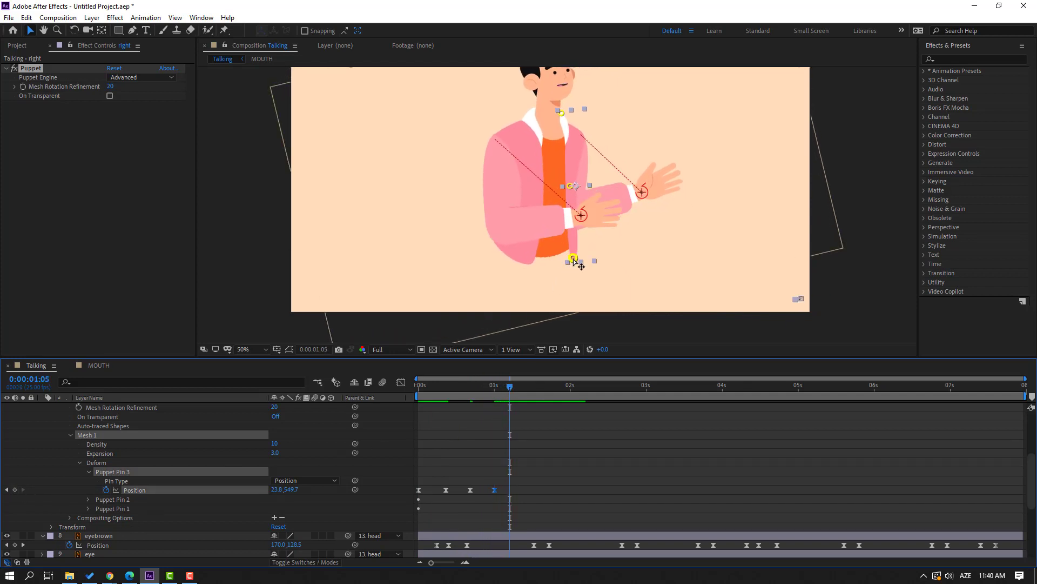
left_click_drag(573, 259, 565, 260)
left_click(581, 465)
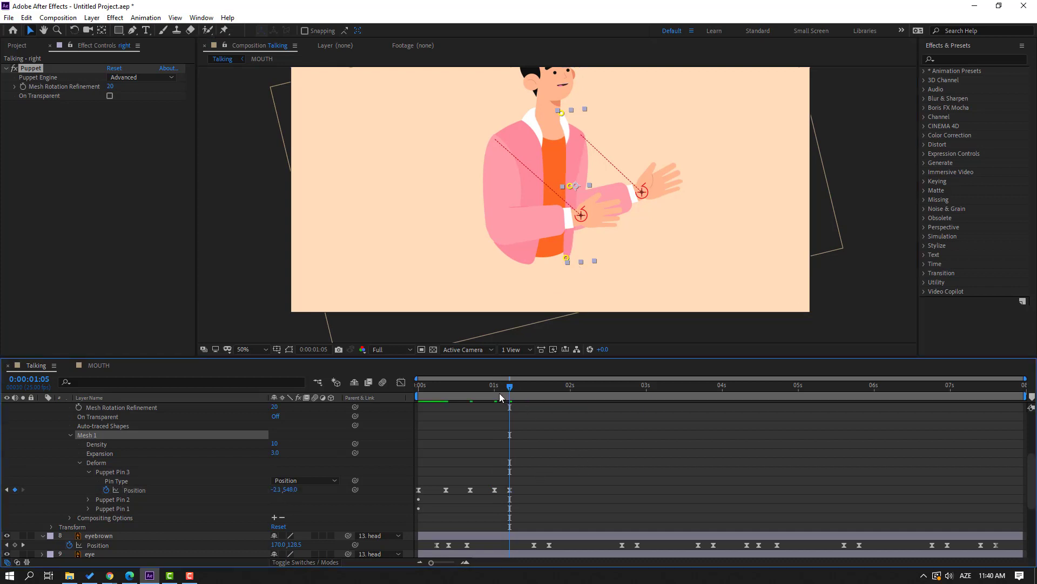
left_click_drag(511, 493, 517, 490)
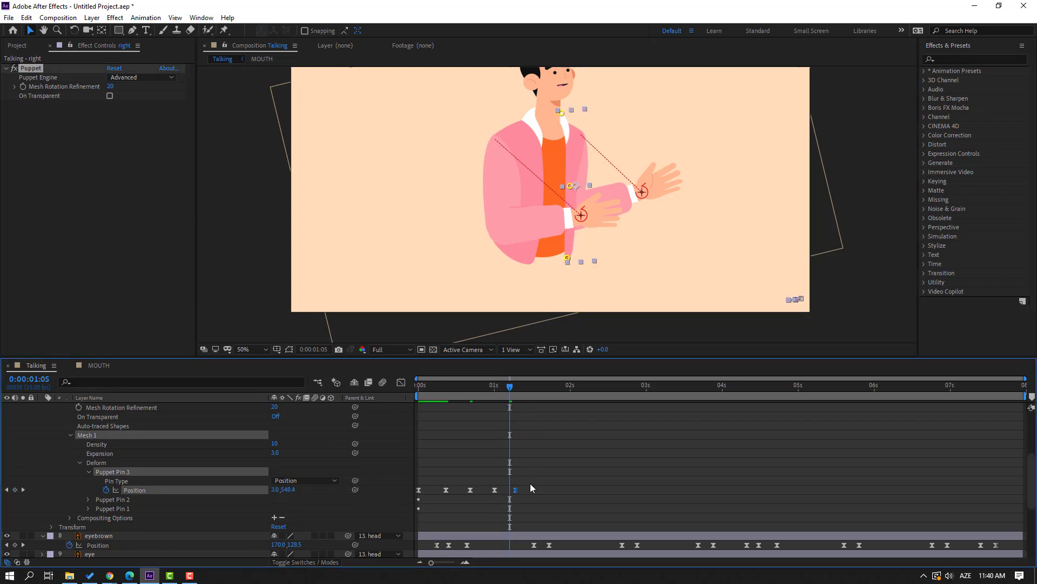
Move the right jacket hem pin slightly outward to about 9, 548.9 at 0:00:01:12 and preview the motion.
left_click_drag(483, 389, 530, 391)
left_click_drag(568, 259, 571, 258)
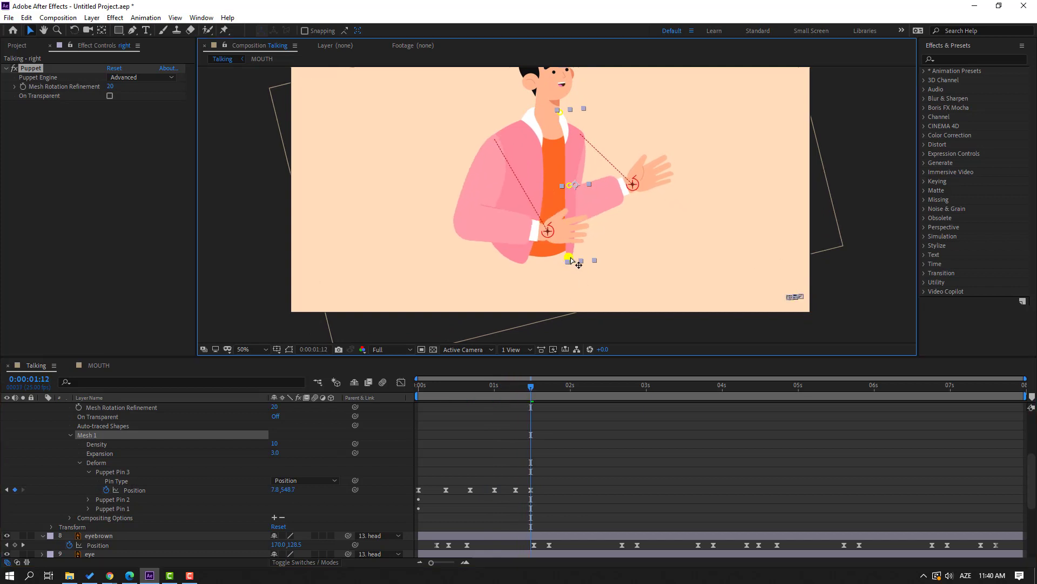
key("space")
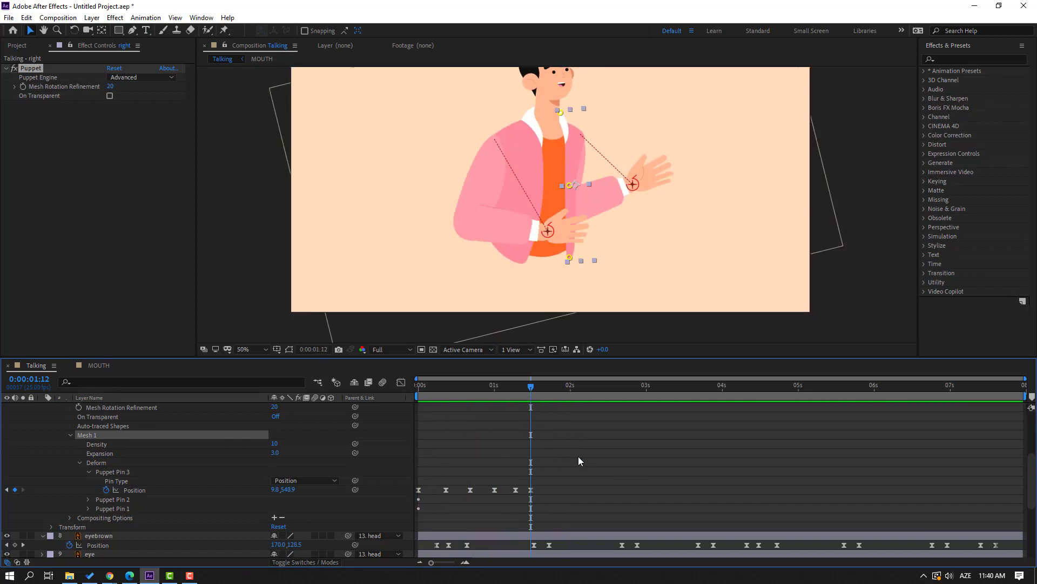
left_click(578, 456)
Add a holding keyframe for the right hem pin, move it outward to about 39, 548.4 at 0:00:02:01, and shift that keyframe slightly later.
left_click_drag(530, 385, 574, 388)
left_click(16, 489)
left_click_drag(570, 263, 577, 265)
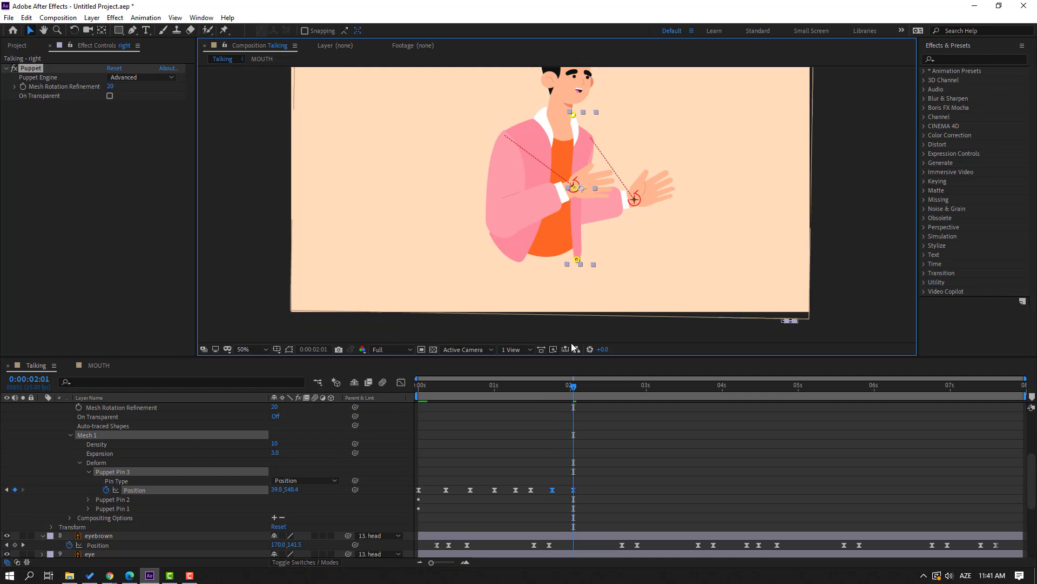
left_click(590, 478)
left_click_drag(573, 491, 582, 489)
left_click(598, 485)
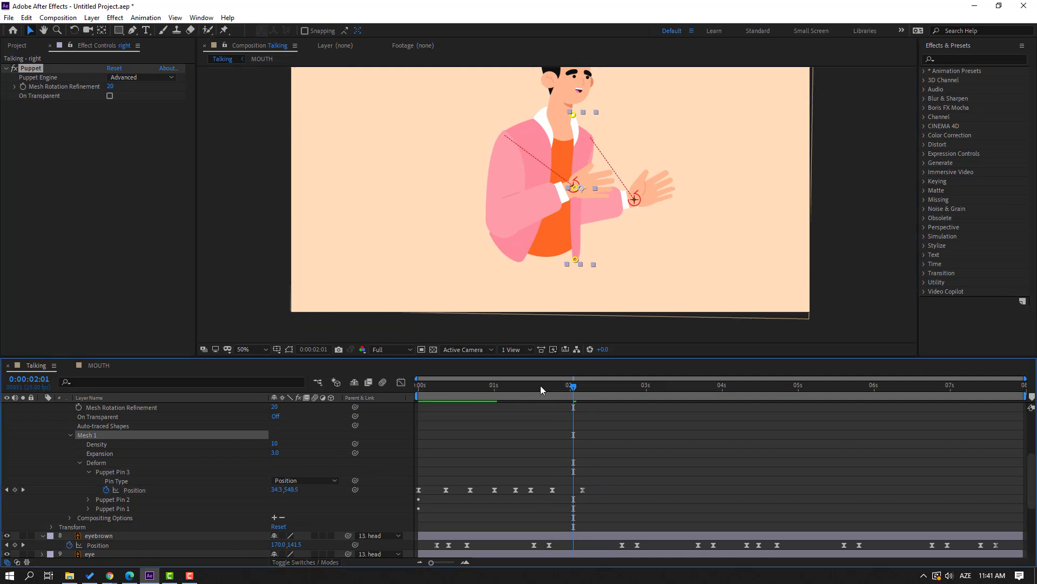
Move the right hem pin inward to about 25.8, 548.6 at 0:00:02:11 and preview the jacket motion.
left_click_drag(541, 385, 603, 394)
left_click_drag(478, 198, 572, 261)
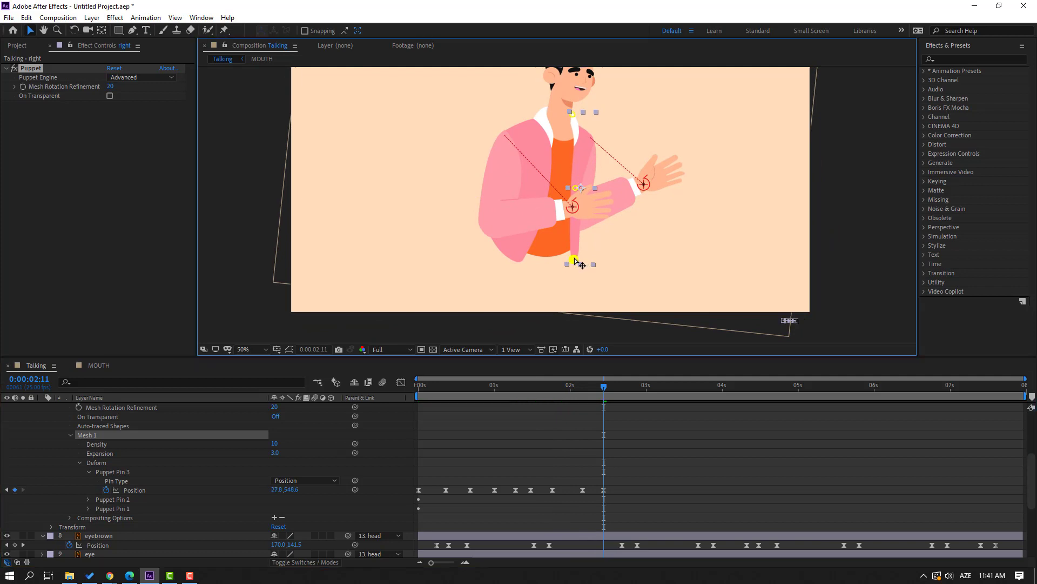
left_click(731, 455)
key("space")
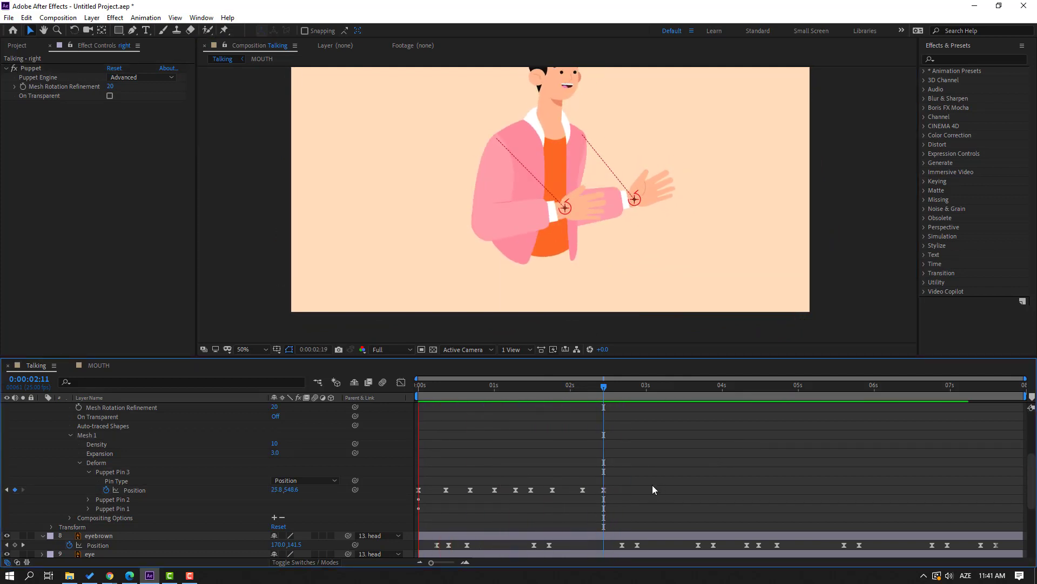
key("space")
Copy the right hem pin's nine position keyframes and paste them at 0:00:02:21 and again at 0:00:05:13.
left_click_drag(627, 491, 410, 485)
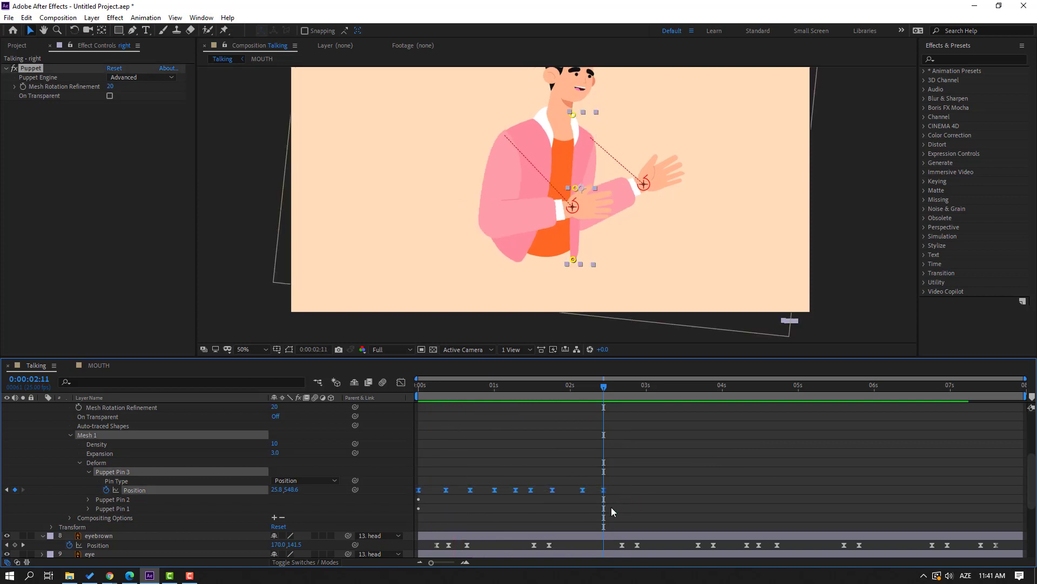
left_click_drag(612, 387, 634, 386)
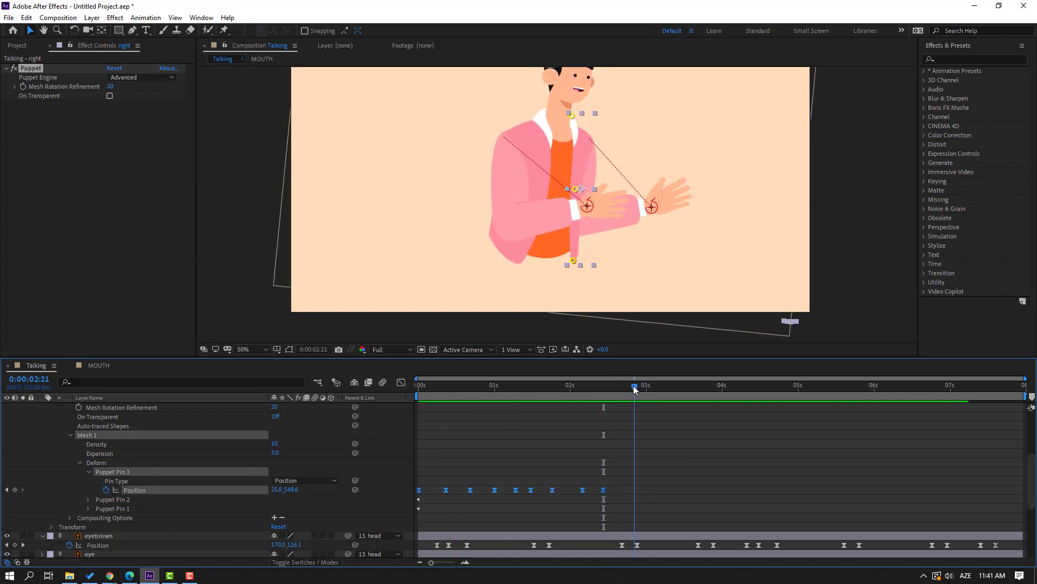
key("ctrl+v")
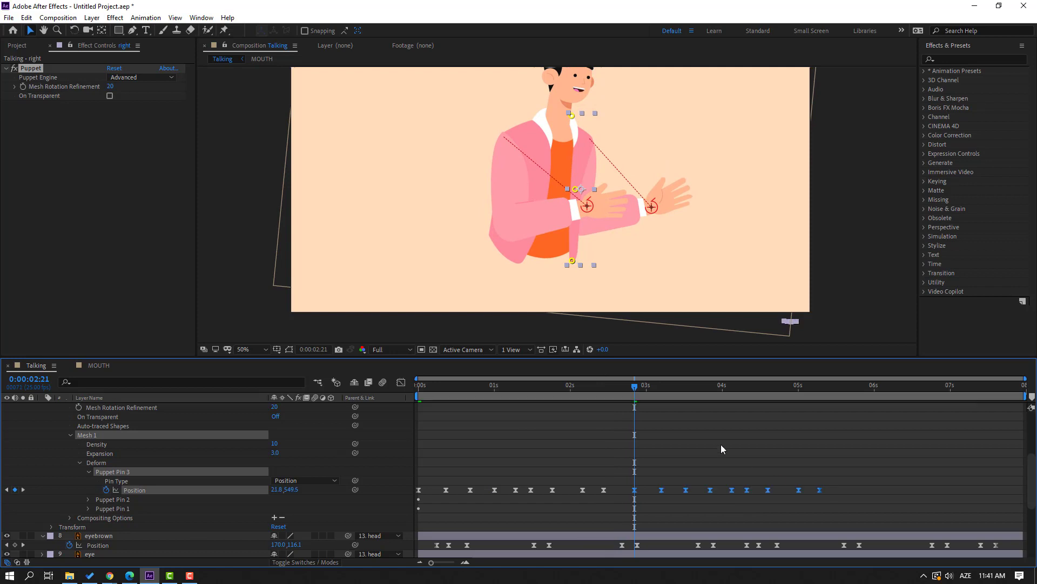
left_click_drag(635, 385, 838, 394)
key("ctrl+v")
Deselect the pasted keyframes, preview the full talking animation, and collapse the expanded layer properties.
left_click(906, 437)
left_click(884, 443)
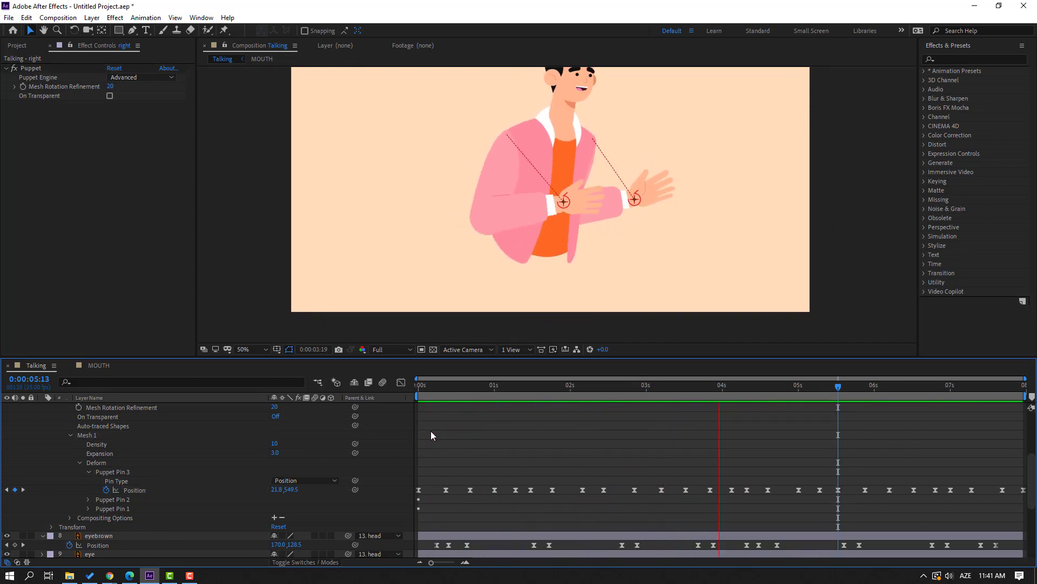
key("u")
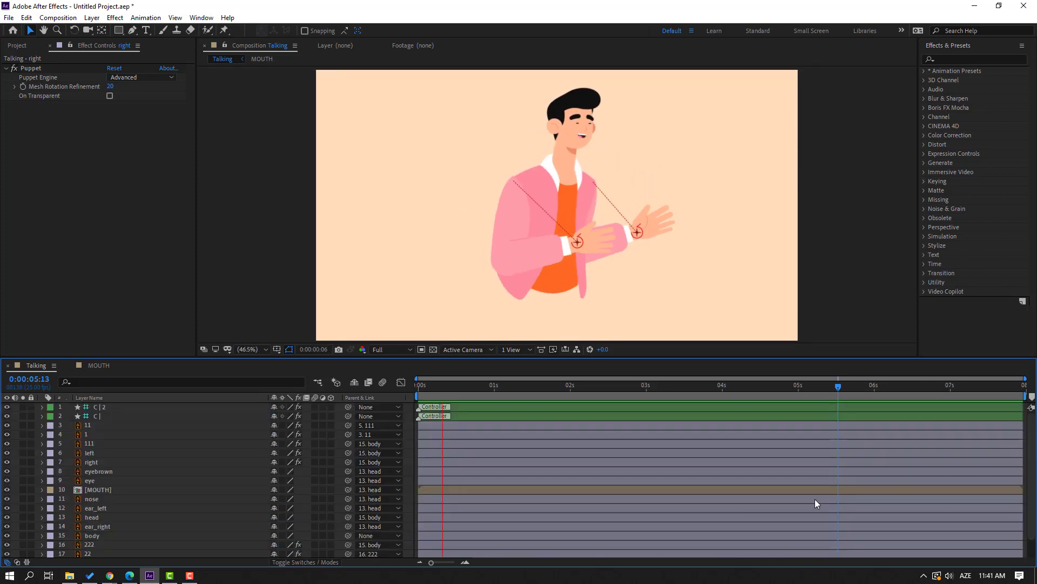